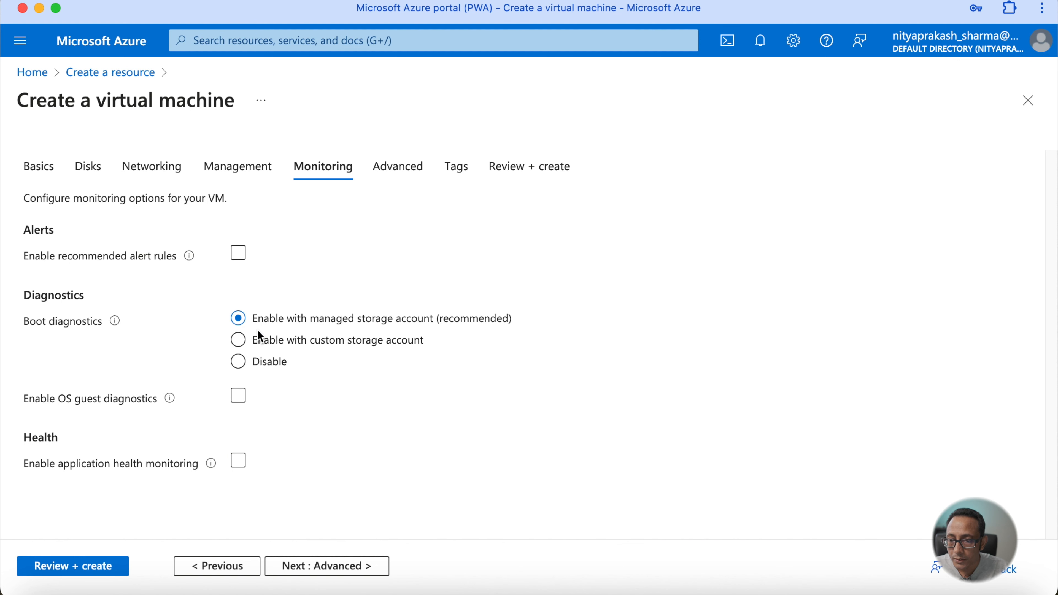
{"action": "left_click", "coordinate": [240, 256]}
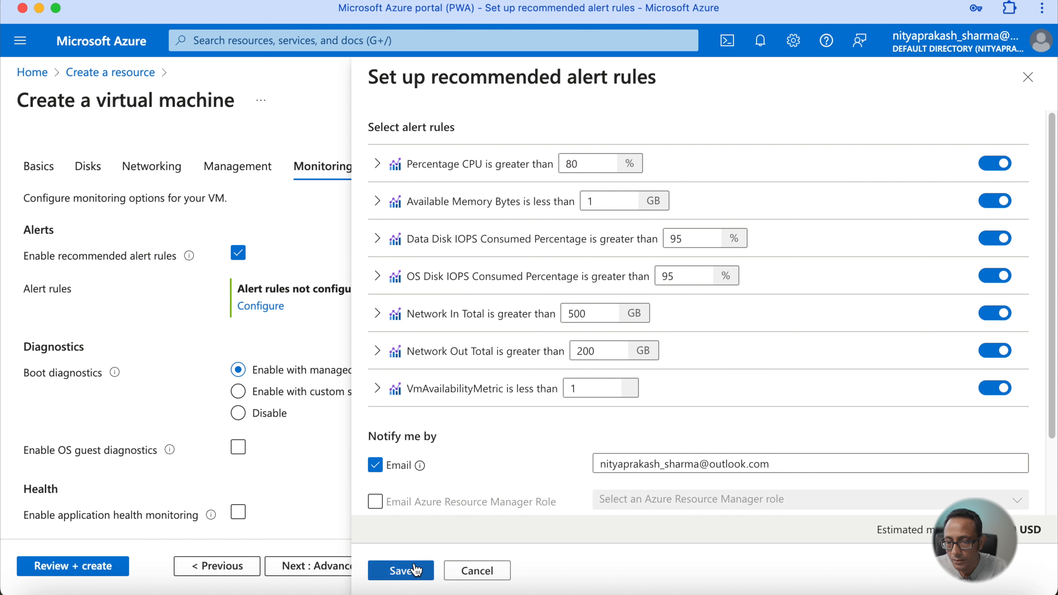
{"action": "left_click", "coordinate": [473, 575]}
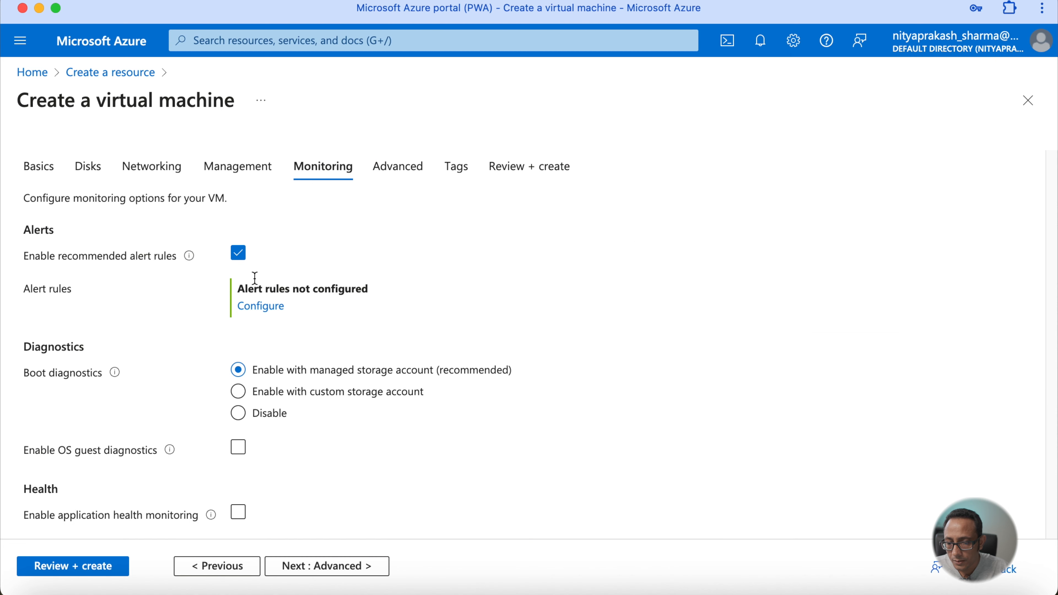
{"action": "left_click", "coordinate": [238, 253]}
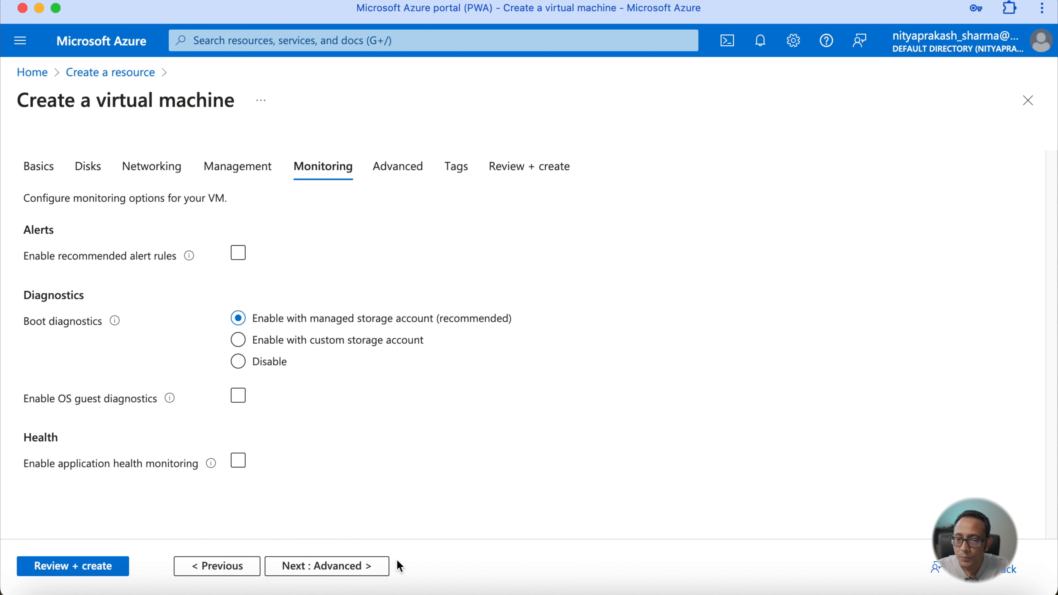
- Move on to the Advanced tab and look through its extension, custom data, user data and host options
{"action": "left_click", "coordinate": [372, 570]}
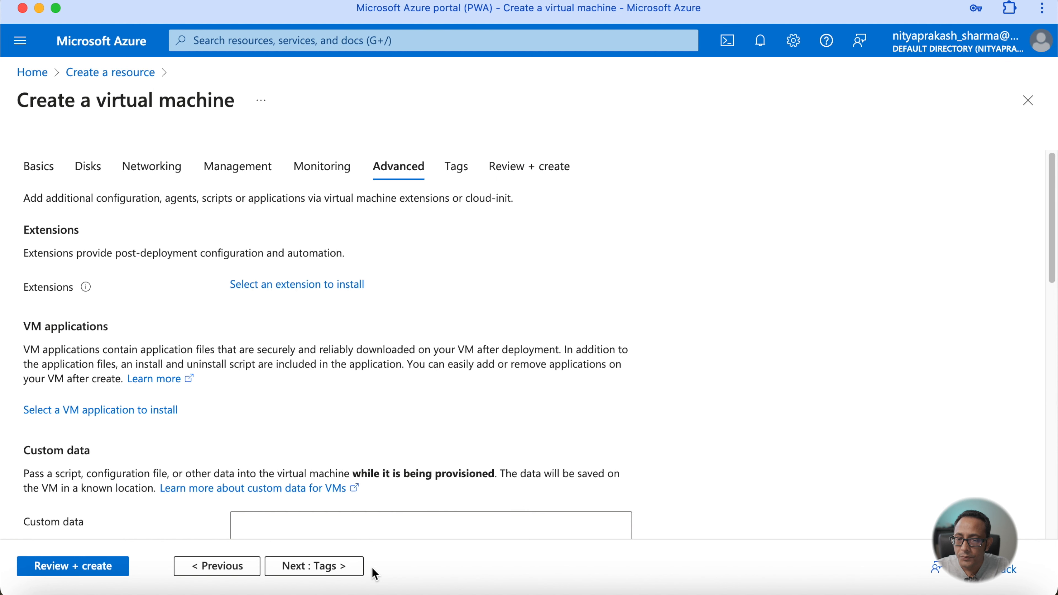
{"action": "scroll", "coordinate": [410, 375], "scroll_direction": "down", "scroll_amount": 3}
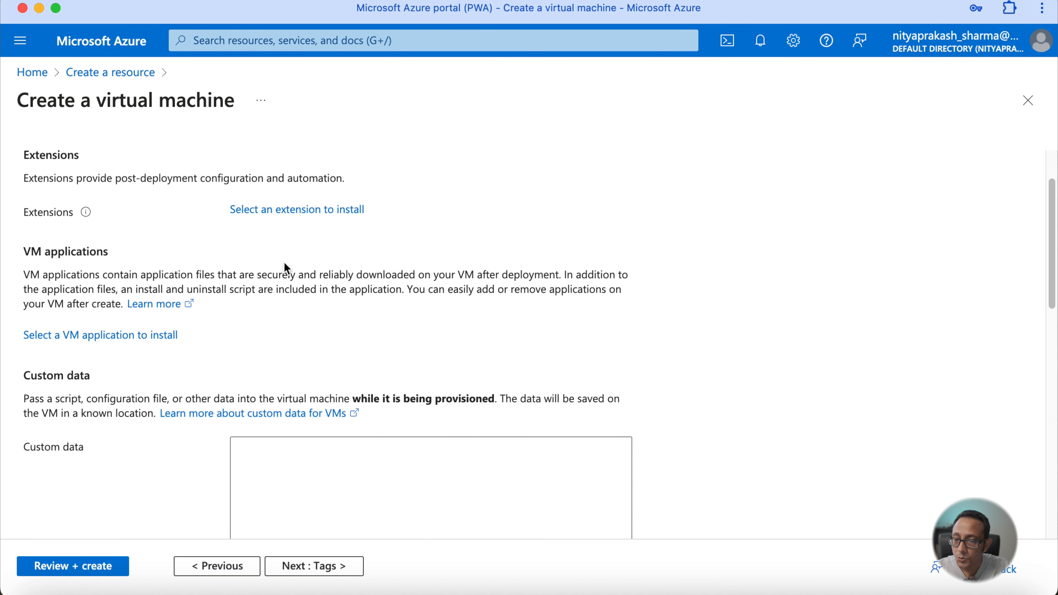
{"action": "scroll", "coordinate": [287, 269], "scroll_direction": "down", "scroll_amount": 3}
{"action": "scroll", "coordinate": [286, 269], "scroll_direction": "down", "scroll_amount": 2}
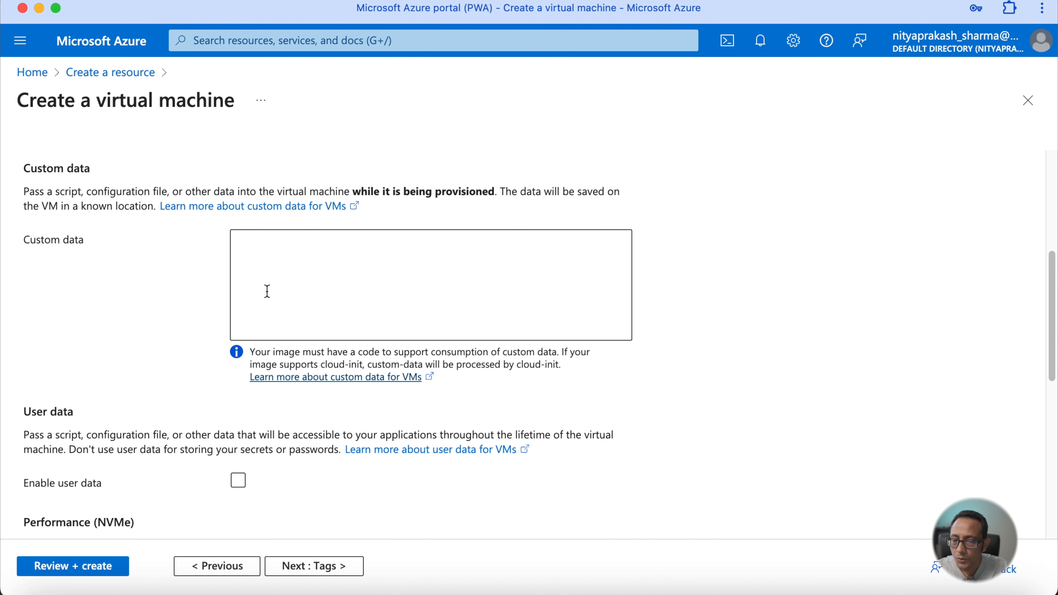
{"action": "scroll", "coordinate": [267, 291], "scroll_direction": "down", "scroll_amount": 7}
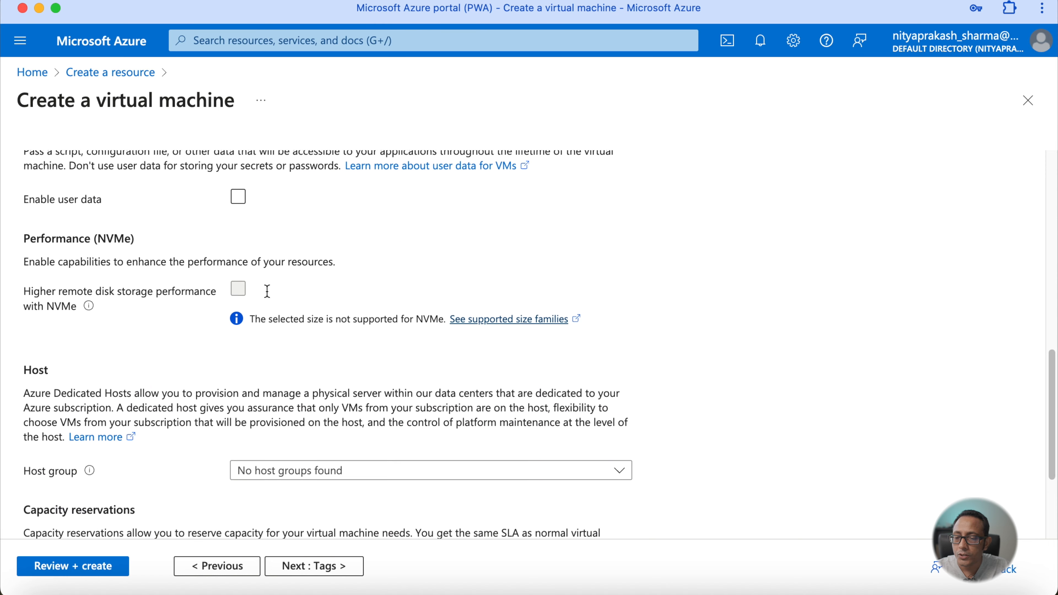
{"action": "scroll", "coordinate": [267, 291], "scroll_direction": "down", "scroll_amount": 1}
{"action": "scroll", "coordinate": [269, 297], "scroll_direction": "up", "scroll_amount": 5}
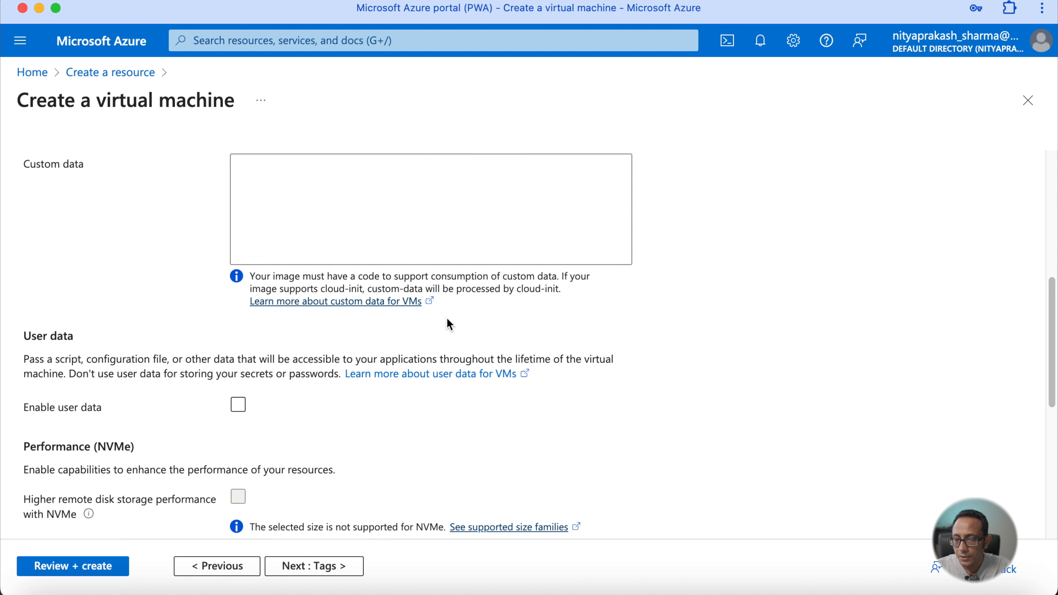
{"action": "scroll", "coordinate": [449, 325], "scroll_direction": "down", "scroll_amount": 6}
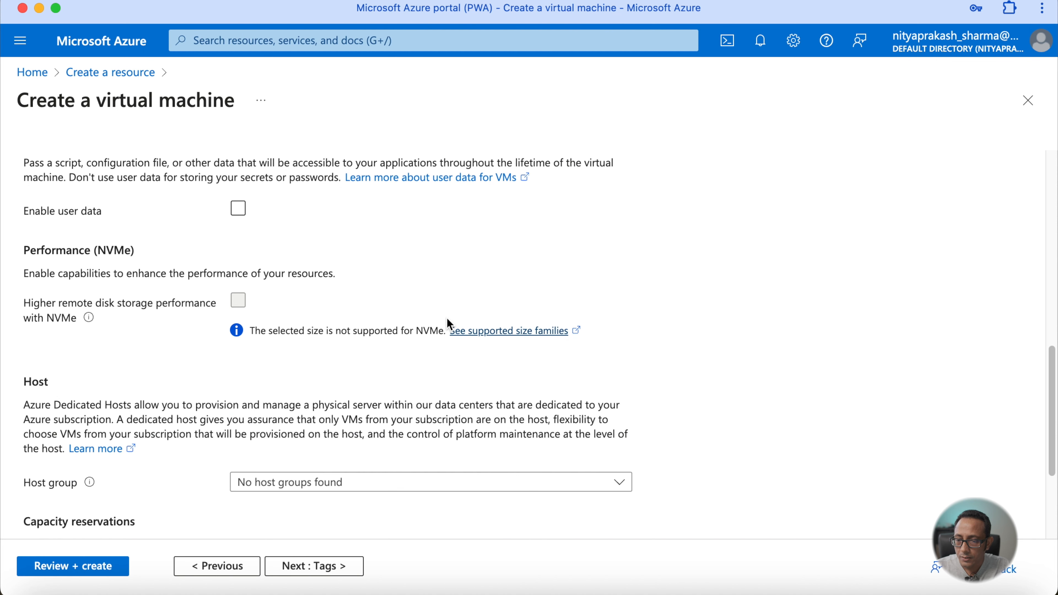
{"action": "scroll", "coordinate": [449, 325], "scroll_direction": "down", "scroll_amount": 3}
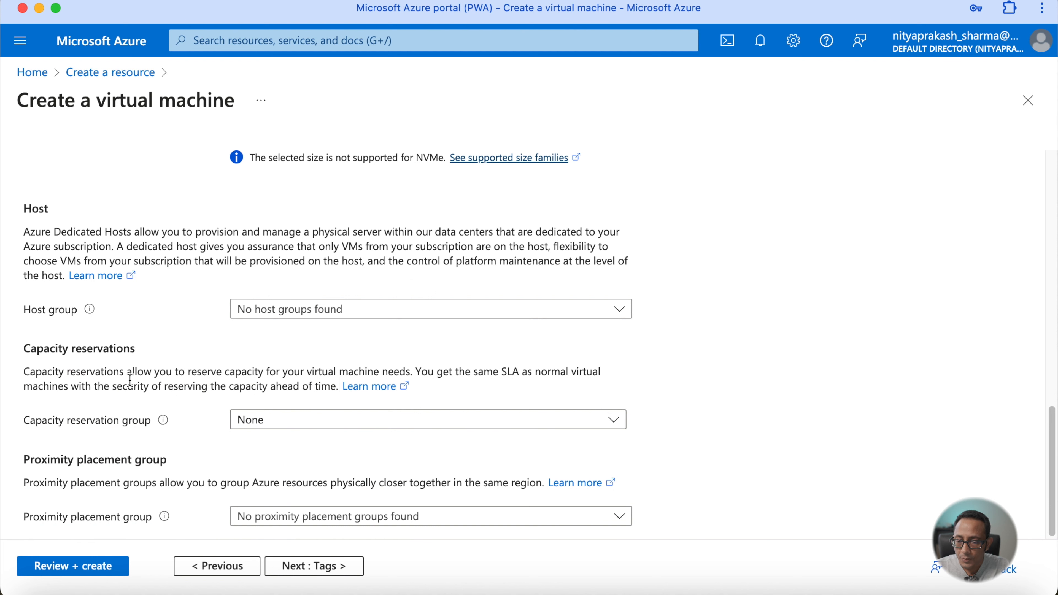
- Skip the Tags tab, go to Review + create and create the virtual machine
{"action": "left_click", "coordinate": [332, 571]}
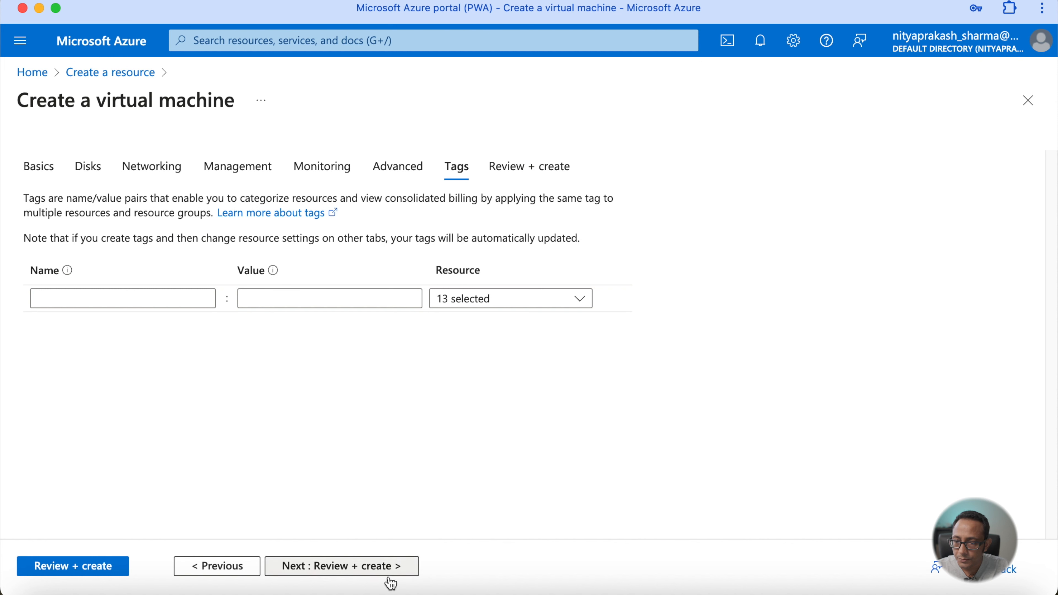
{"action": "left_click", "coordinate": [390, 567]}
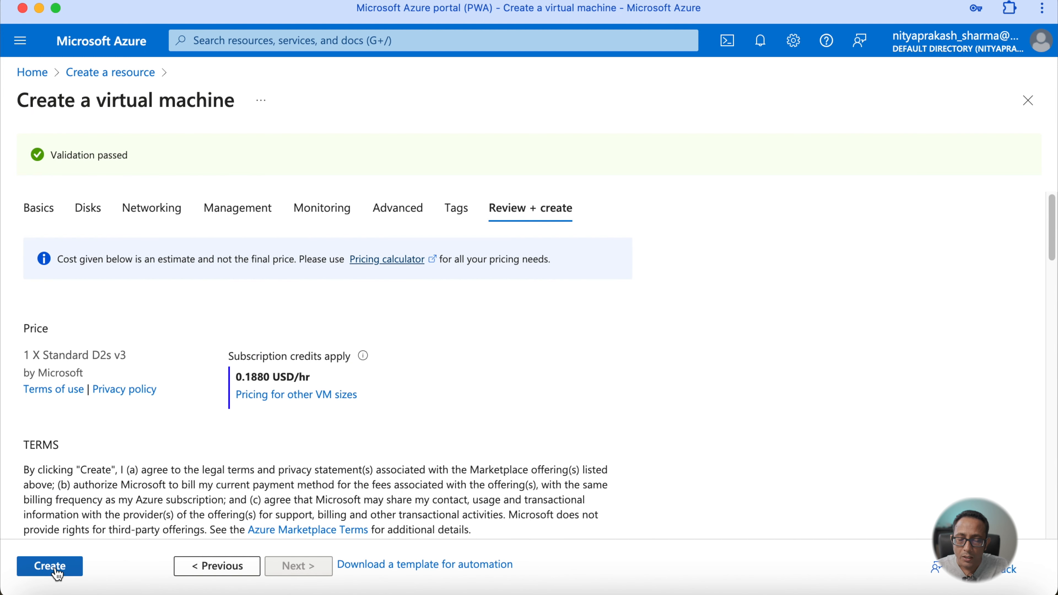
{"action": "left_click", "coordinate": [57, 569]}
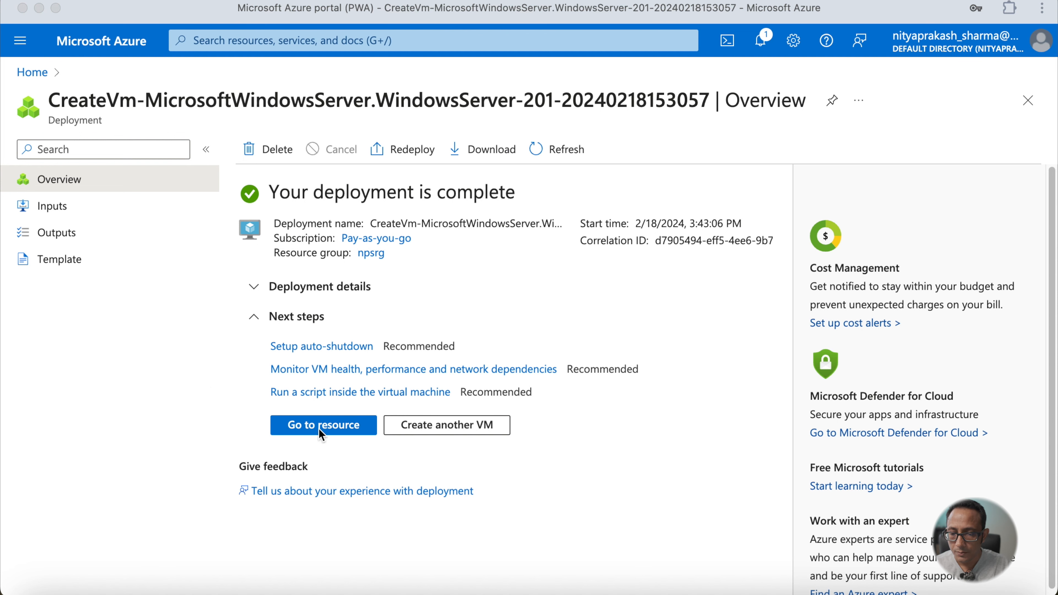
- Open the deployed virtual machine resource and review its overview properties
{"action": "left_click", "coordinate": [213, 413]}
{"action": "left_click", "coordinate": [340, 434]}
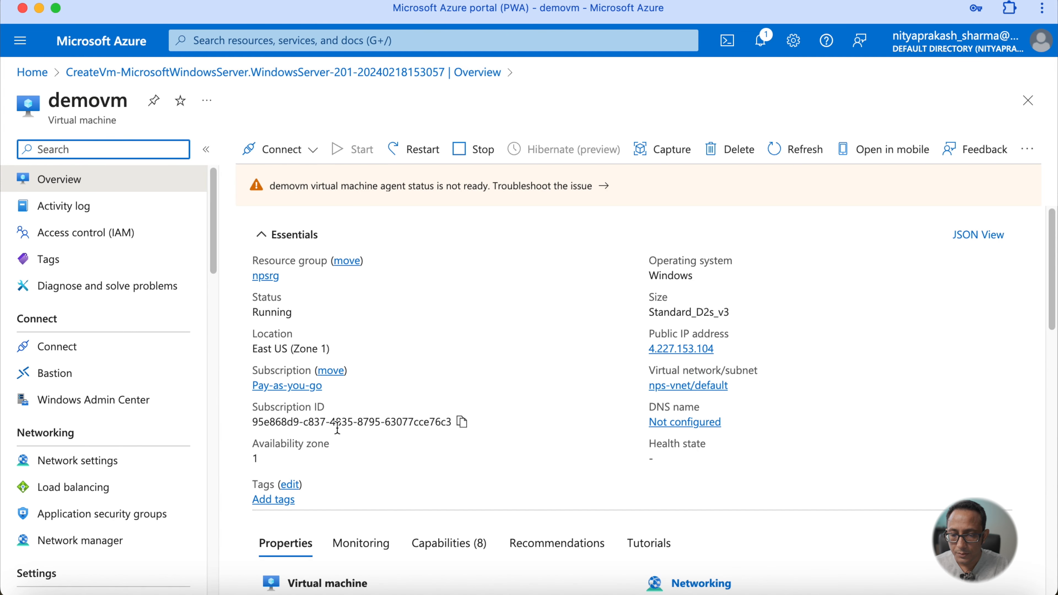
{"action": "scroll", "coordinate": [338, 428], "scroll_direction": "down", "scroll_amount": 7}
{"action": "scroll", "coordinate": [338, 428], "scroll_direction": "down", "scroll_amount": 12}
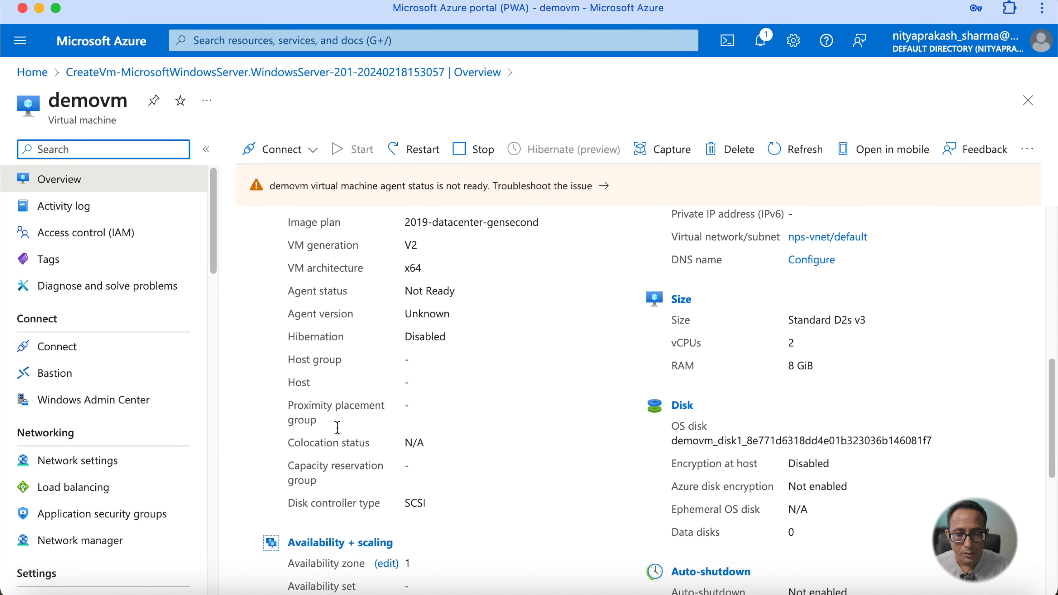
{"action": "scroll", "coordinate": [338, 428], "scroll_direction": "up", "scroll_amount": 18}
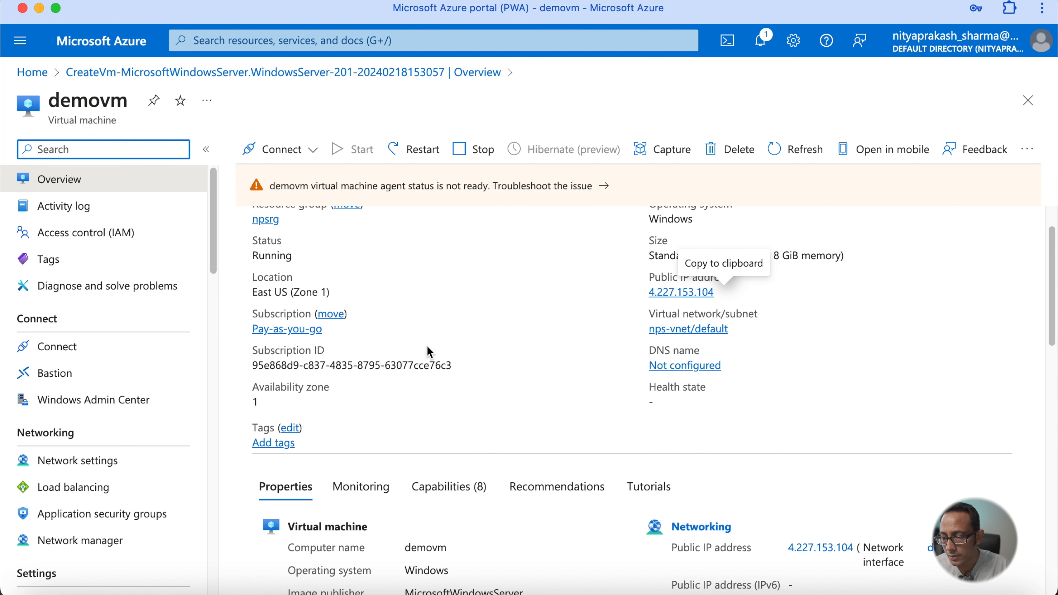
- Open the VM's Diagnostic settings and then Boot diagnostics to view the boot screenshot
{"action": "scroll", "coordinate": [118, 484], "scroll_direction": "down", "scroll_amount": 2}
{"action": "scroll", "coordinate": [118, 485], "scroll_direction": "down", "scroll_amount": 8}
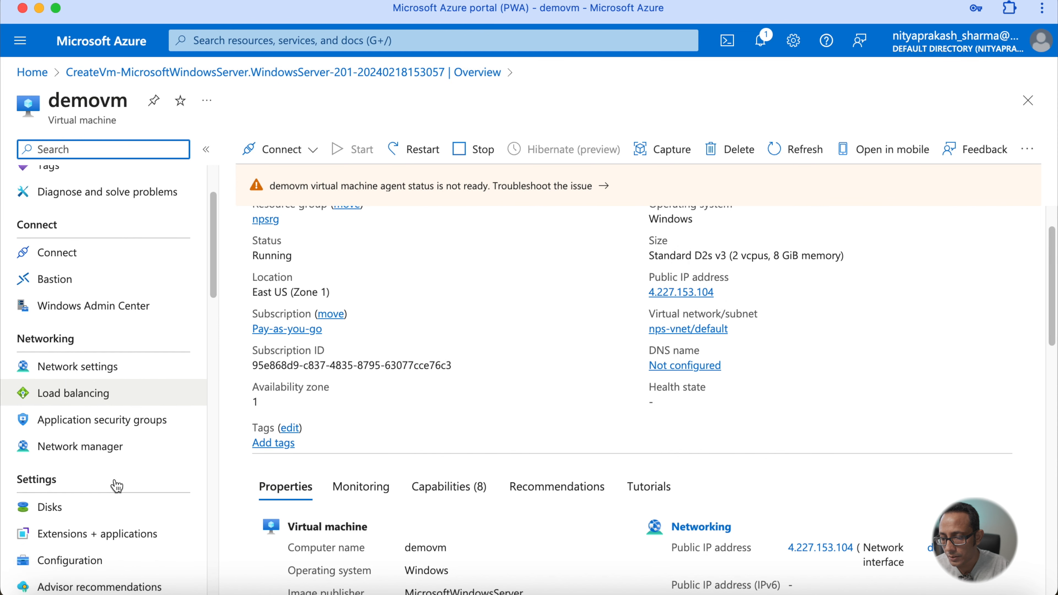
{"action": "scroll", "coordinate": [117, 484], "scroll_direction": "down", "scroll_amount": 12}
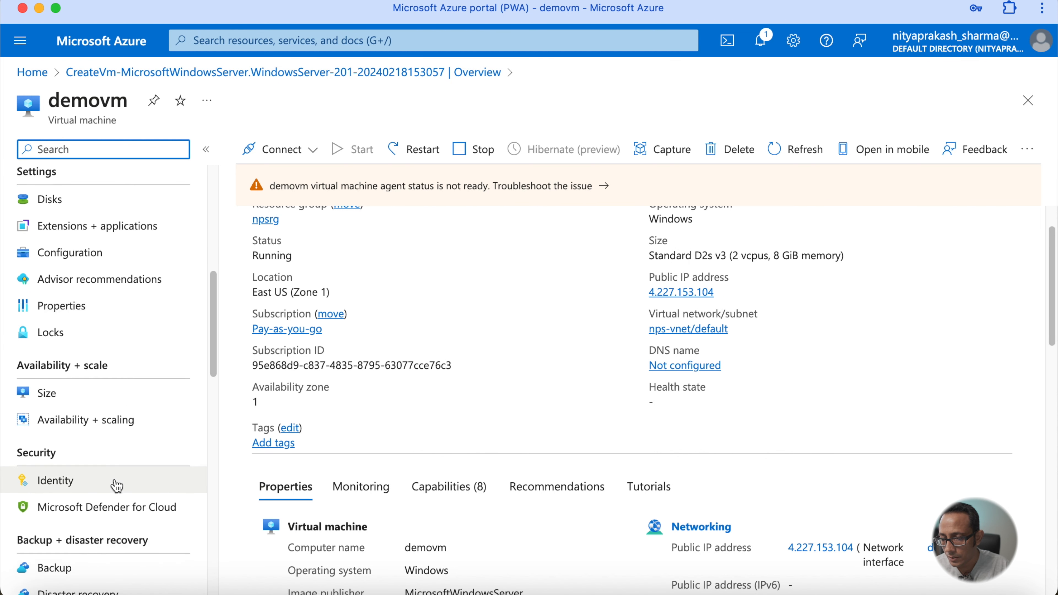
{"action": "scroll", "coordinate": [117, 484], "scroll_direction": "down", "scroll_amount": 8}
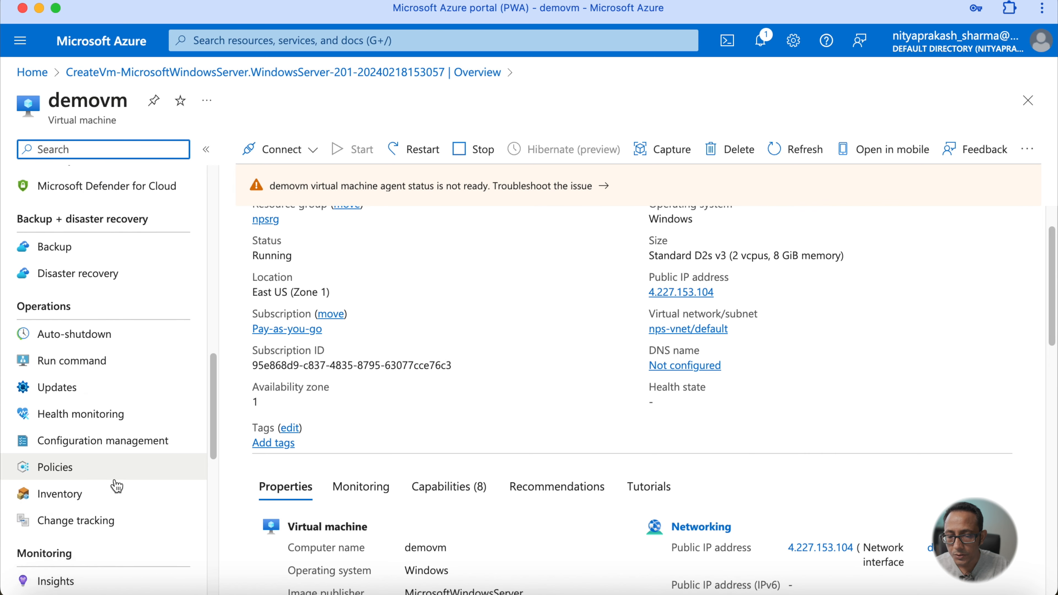
{"action": "left_click", "coordinate": [108, 471]}
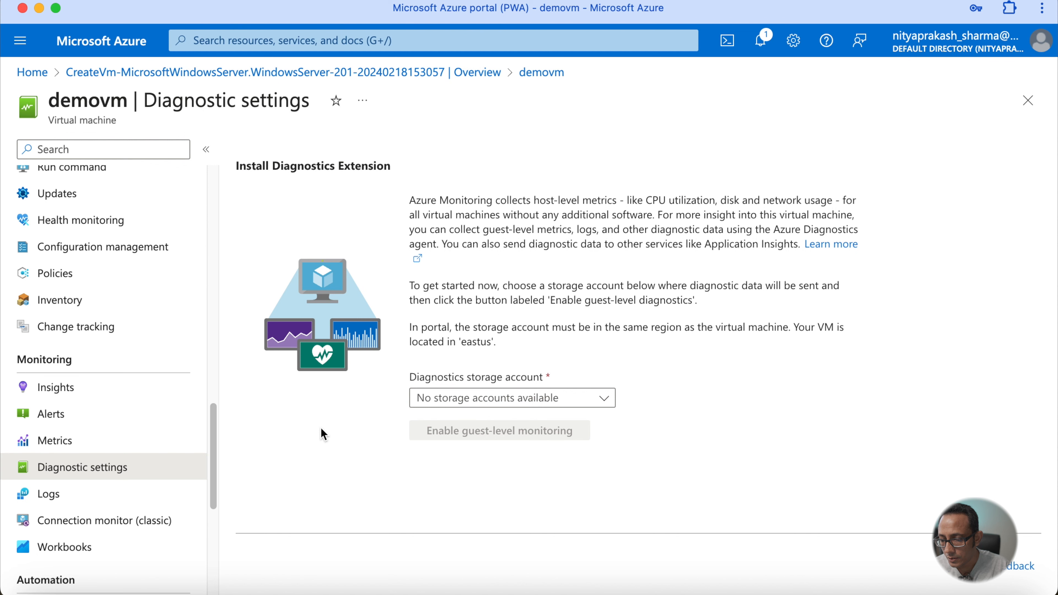
{"action": "scroll", "coordinate": [154, 487], "scroll_direction": "down", "scroll_amount": 7}
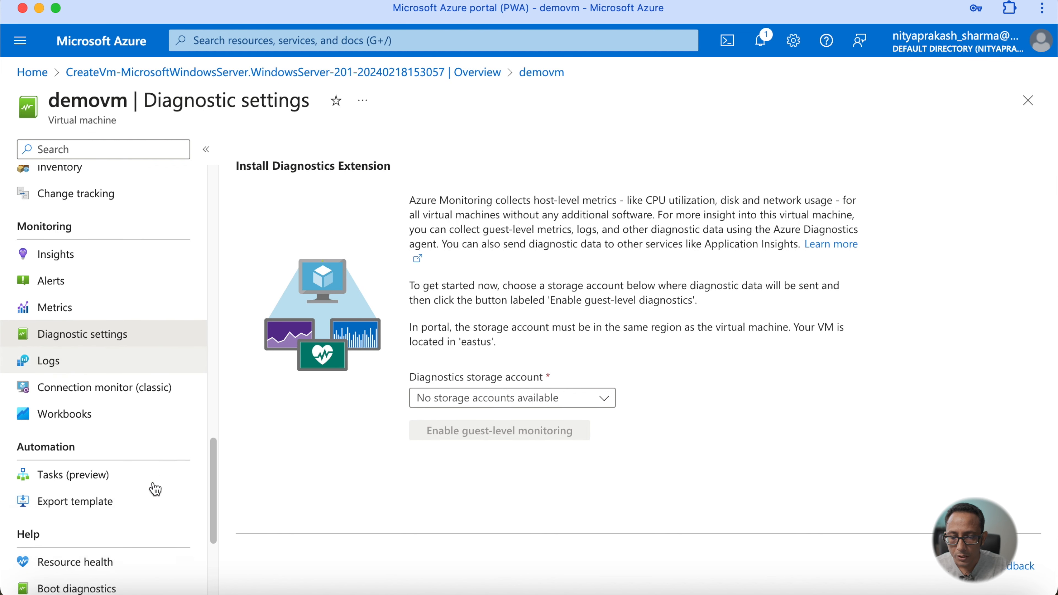
{"action": "left_click", "coordinate": [87, 507]}
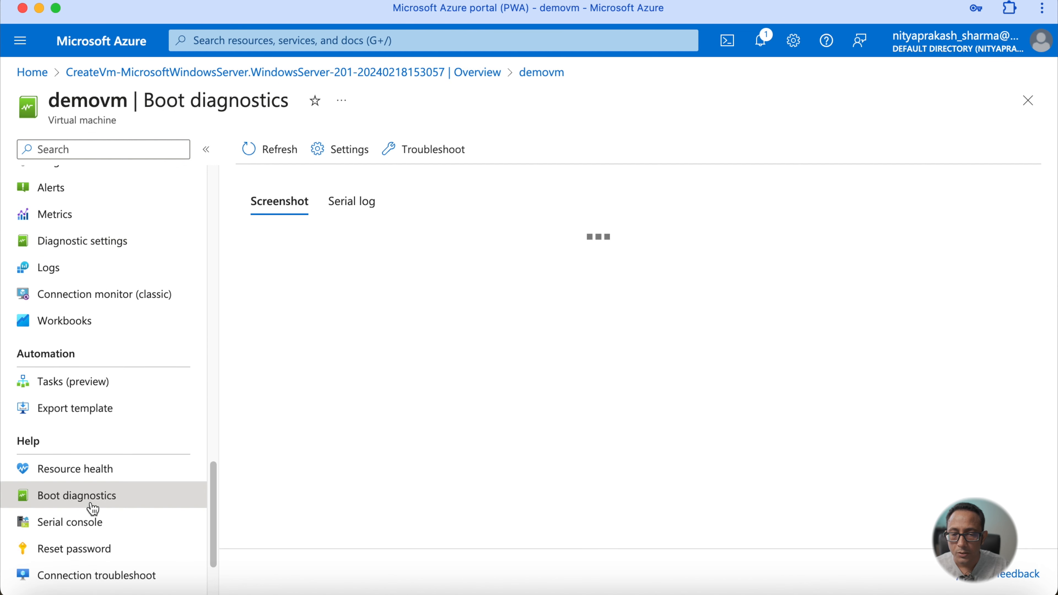
{"action": "scroll", "coordinate": [447, 421], "scroll_direction": "down", "scroll_amount": 5}
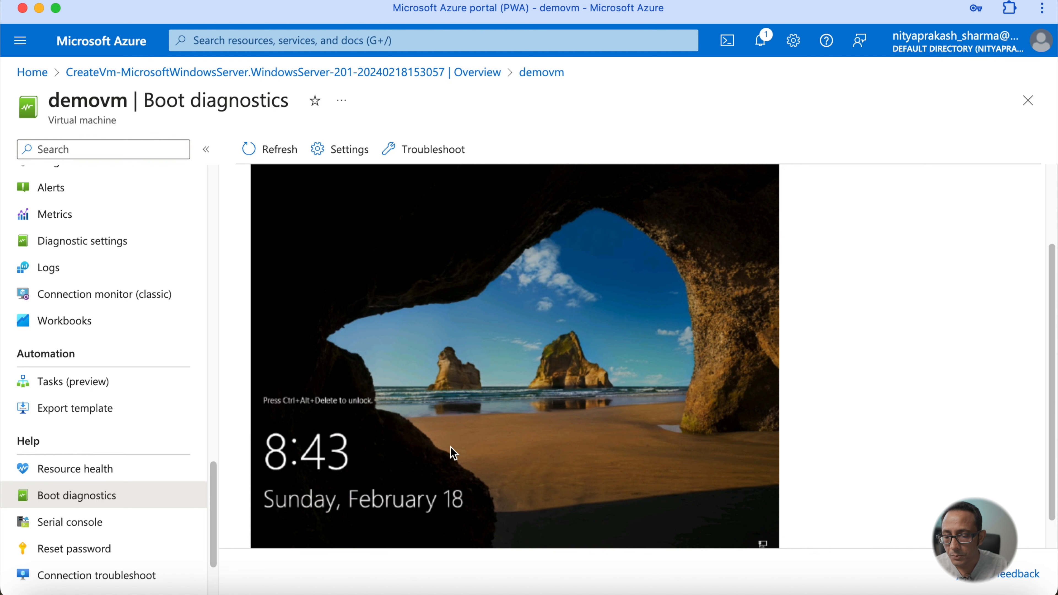
{"action": "scroll", "coordinate": [453, 453], "scroll_direction": "up", "scroll_amount": 3}
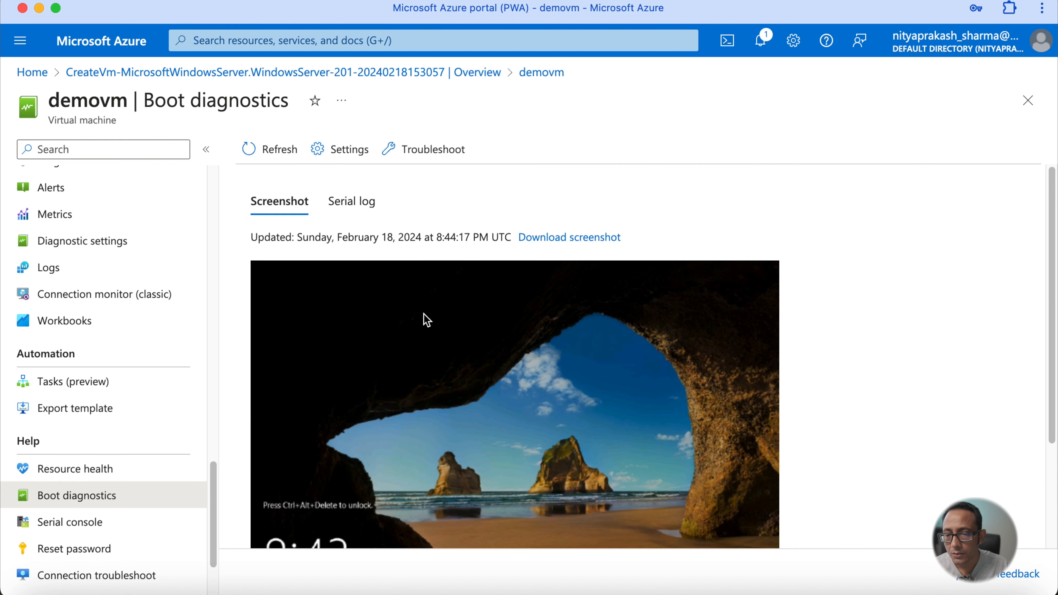
{"action": "scroll", "coordinate": [160, 323], "scroll_direction": "up", "scroll_amount": 10}
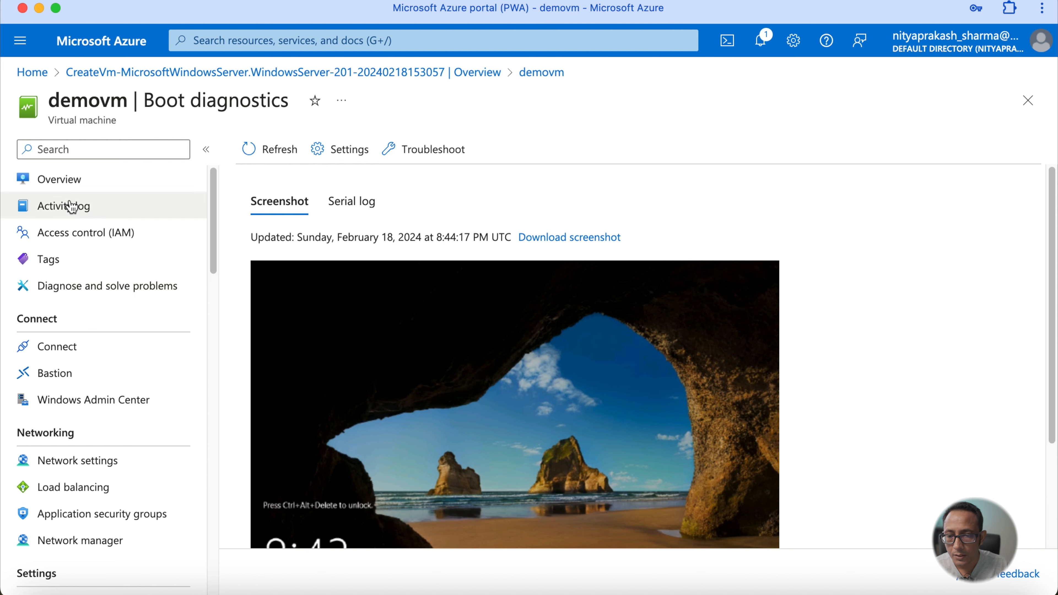
- Return to the VM overview, open Connect, and download the RDP file for Native RDP
{"action": "left_click", "coordinate": [67, 181]}
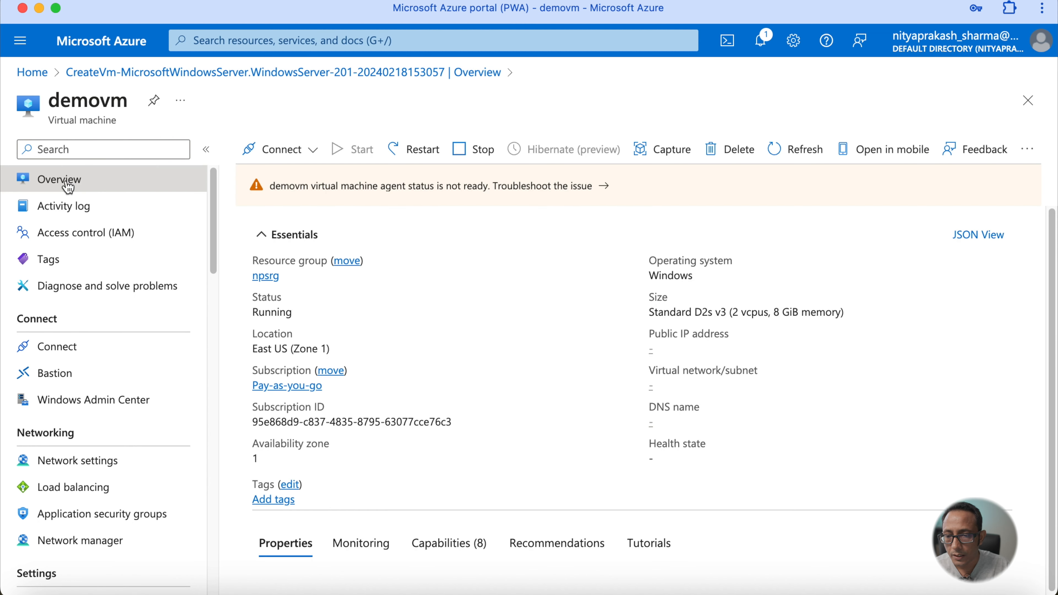
{"action": "left_click", "coordinate": [314, 157]}
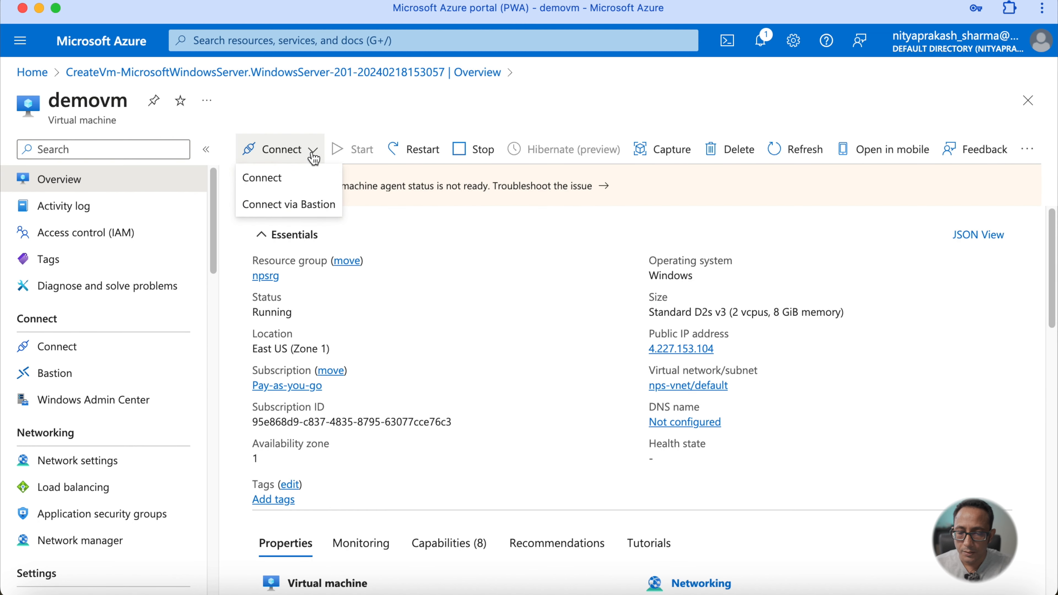
{"action": "left_click", "coordinate": [261, 185]}
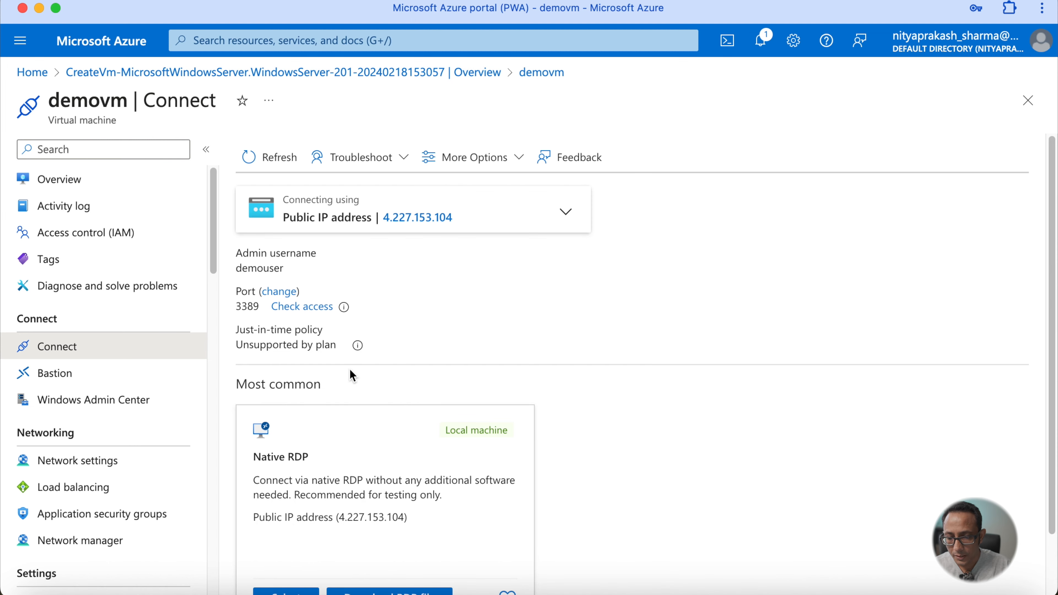
{"action": "scroll", "coordinate": [349, 375], "scroll_direction": "down", "scroll_amount": 2}
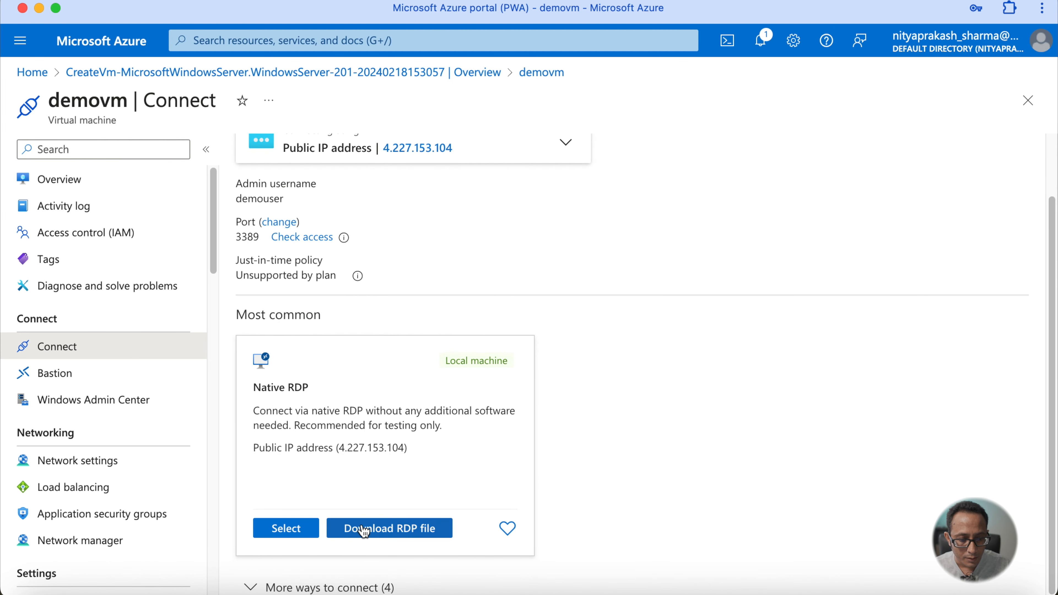
{"action": "left_click", "coordinate": [363, 530]}
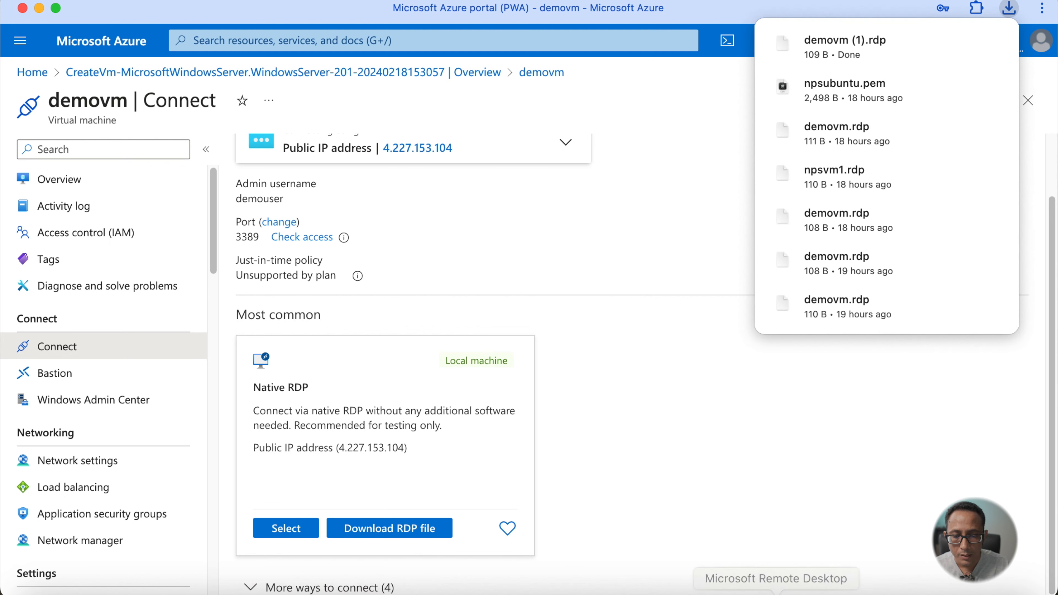
- Open the downloaded demovm RDP file, sign in with the admin account password, and accept the certificate warning
{"action": "left_click", "coordinate": [1017, 590]}
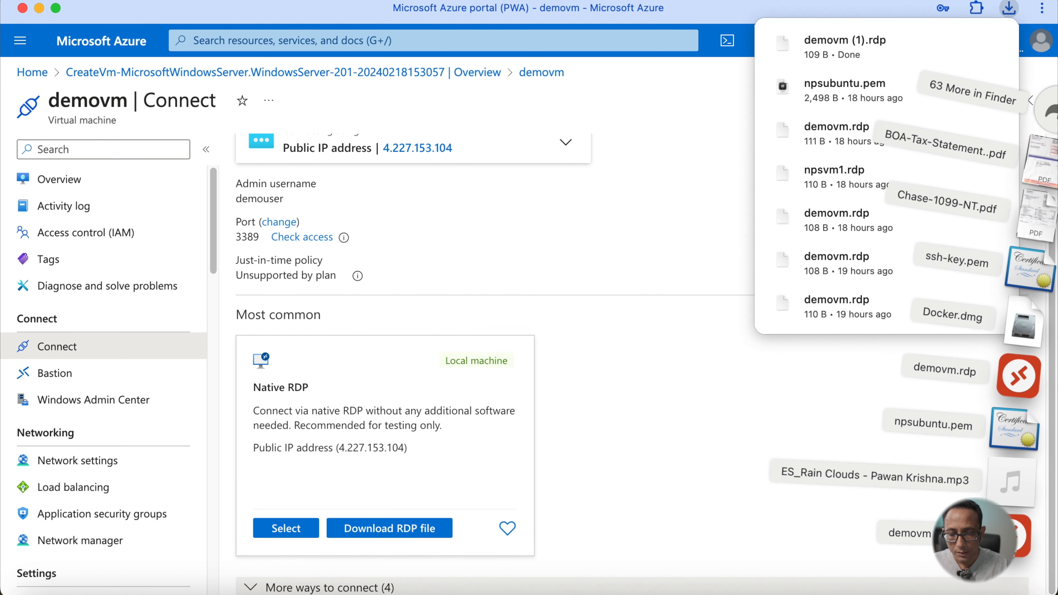
{"action": "left_click", "coordinate": [1017, 536]}
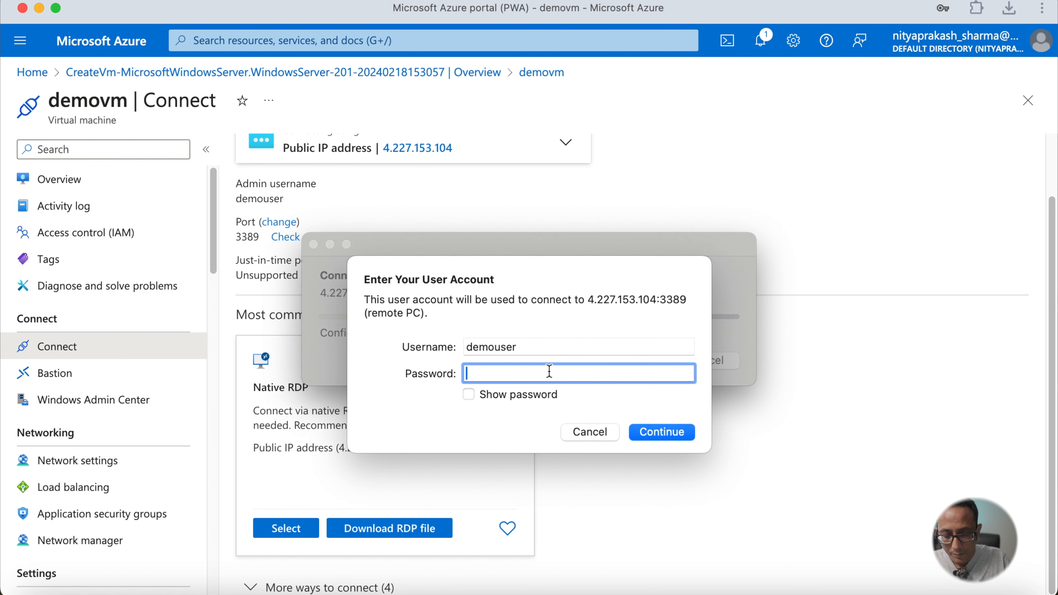
{"action": "type", "text": "****"}
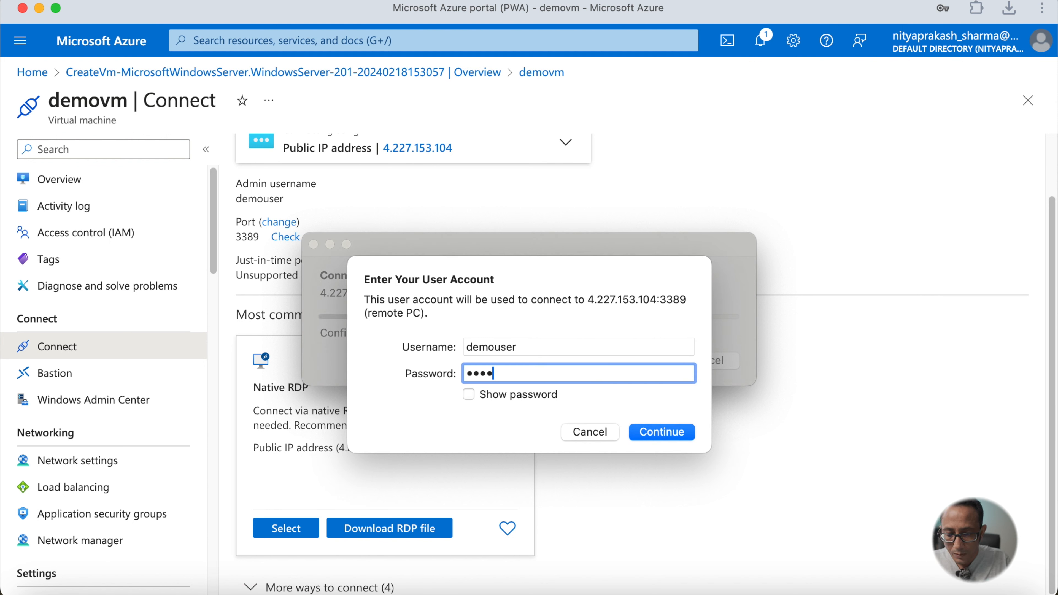
{"action": "type", "text": "*******"}
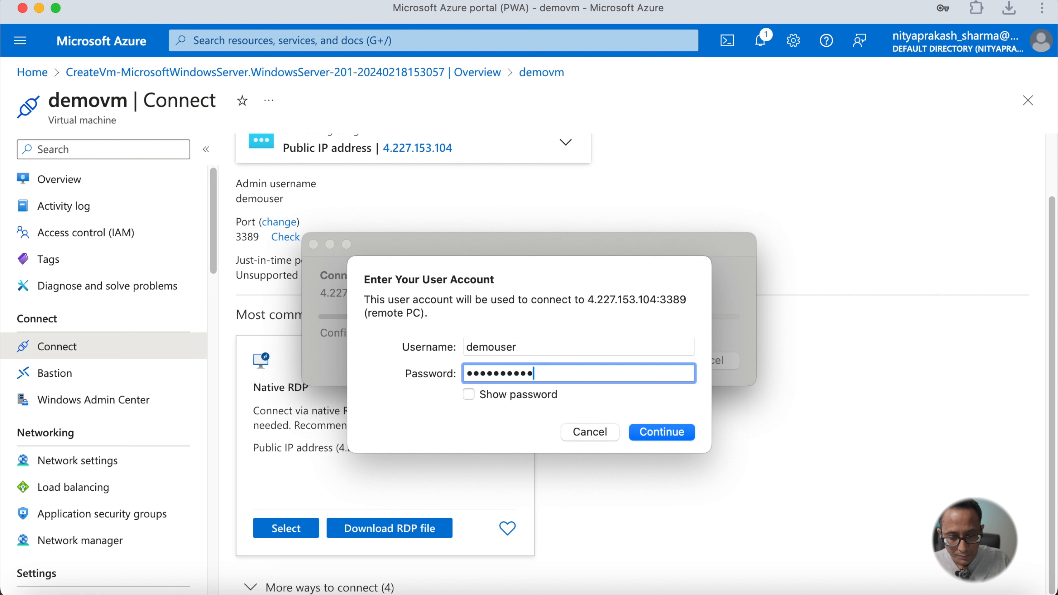
{"action": "type", "text": "*****"}
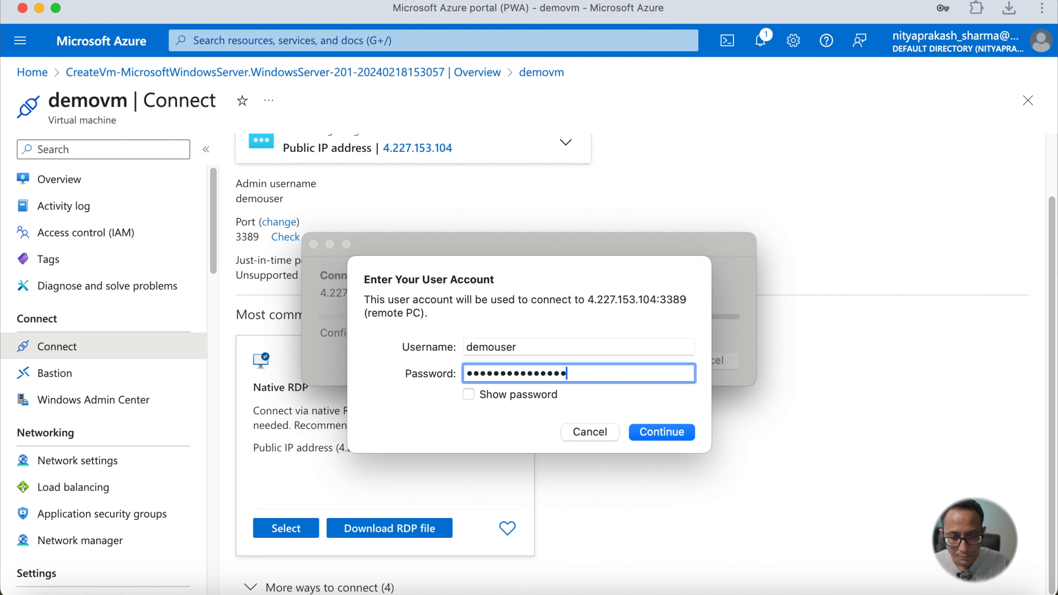
{"action": "key", "text": "Return"}
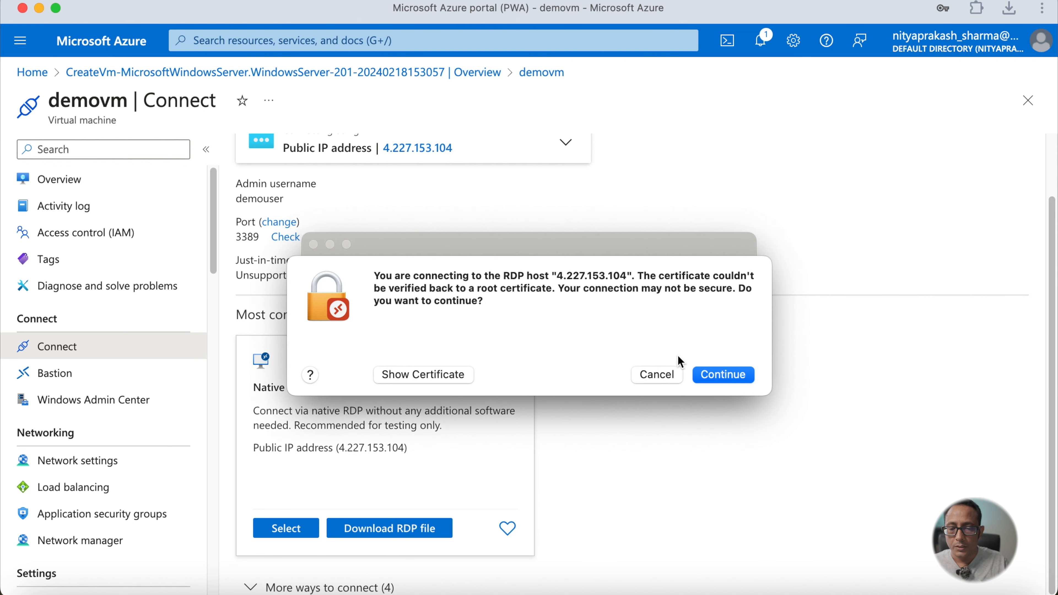
{"action": "left_click", "coordinate": [707, 377]}
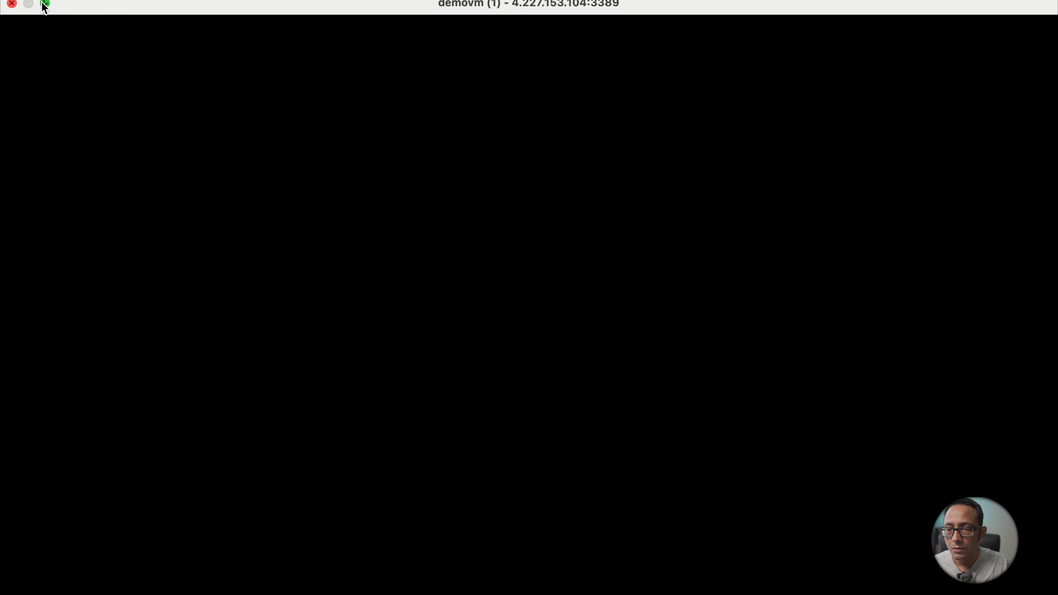
- Exit full screen for the remote desktop session and resize its window
{"action": "mouse_move", "coordinate": [46, 5]}
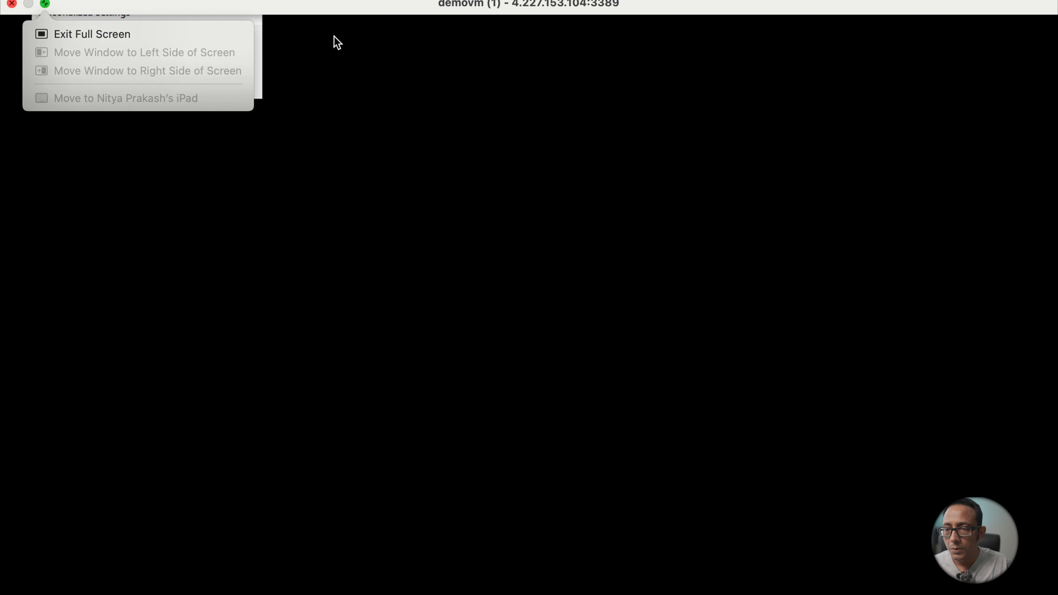
{"action": "left_click", "coordinate": [45, 4]}
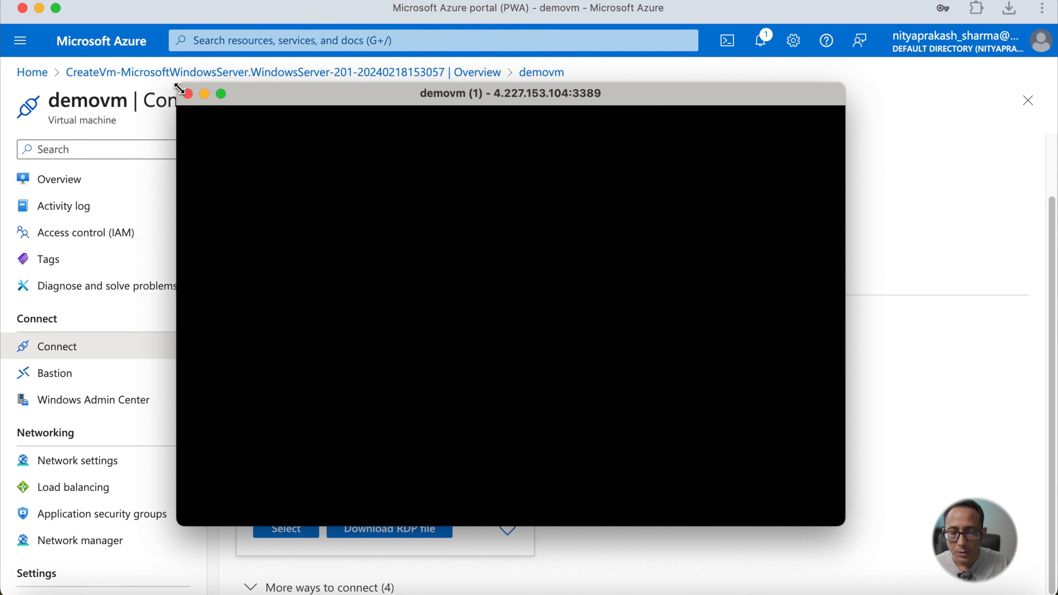
{"action": "left_click_drag", "start_coordinate": [179, 89], "coordinate": [79, 21]}
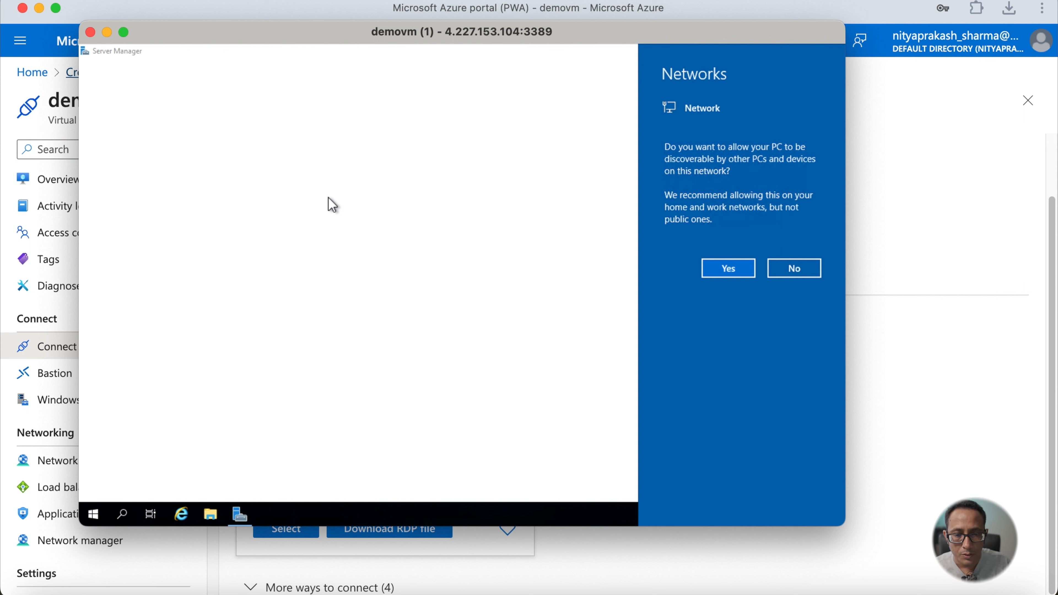
- Allow the VM to be discoverable on the network and dismiss the Windows Admin Center notice
{"action": "left_click", "coordinate": [736, 271]}
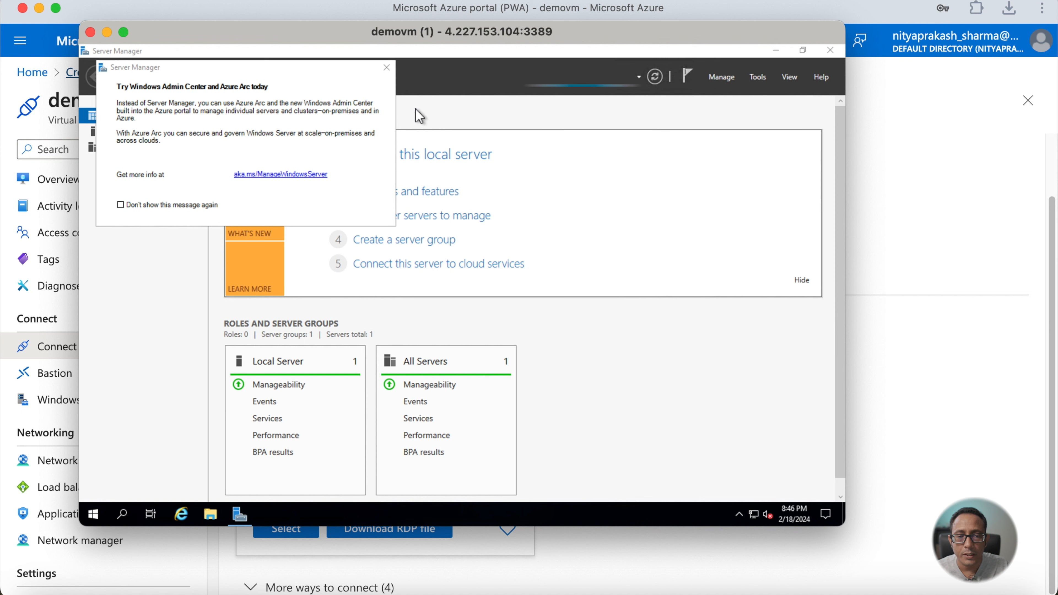
{"action": "left_click", "coordinate": [387, 69]}
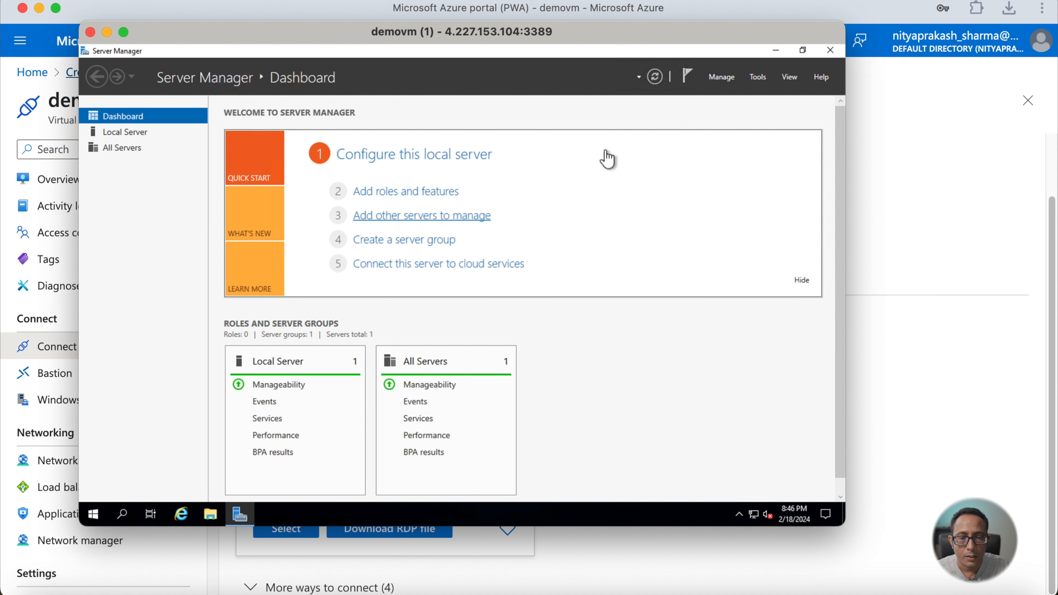
- Try to open the Add Roles and Features wizard from Server Manager's Manage menu
{"action": "left_click", "coordinate": [724, 78]}
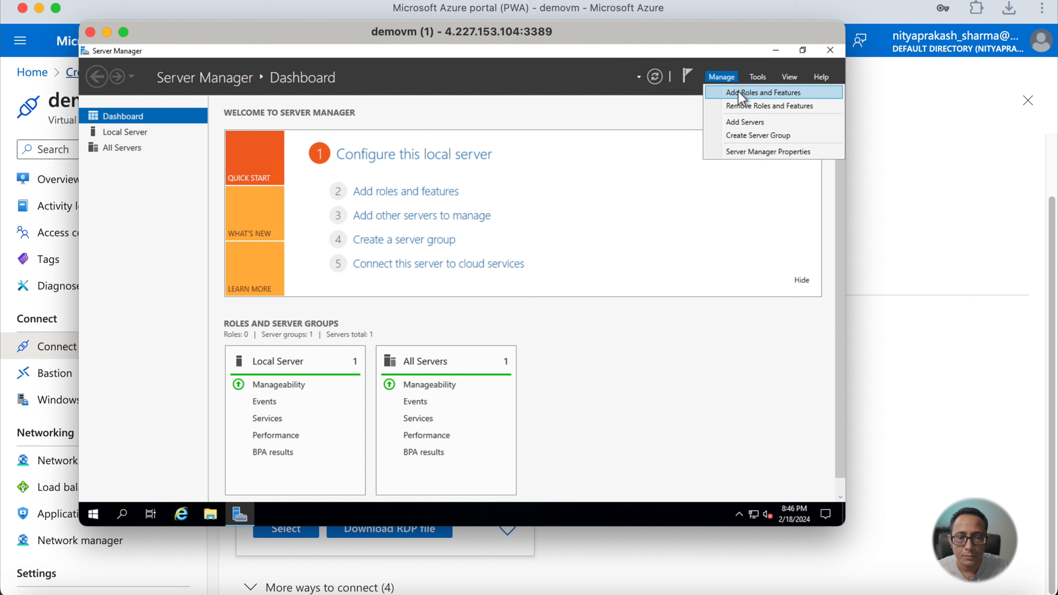
{"action": "left_click", "coordinate": [605, 142]}
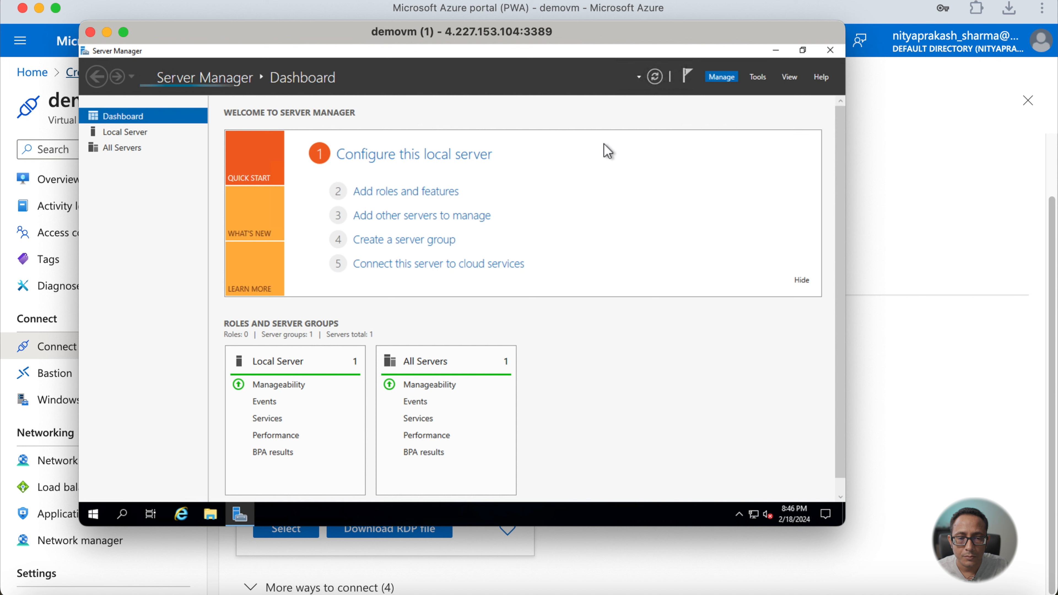
{"action": "left_click", "coordinate": [714, 76]}
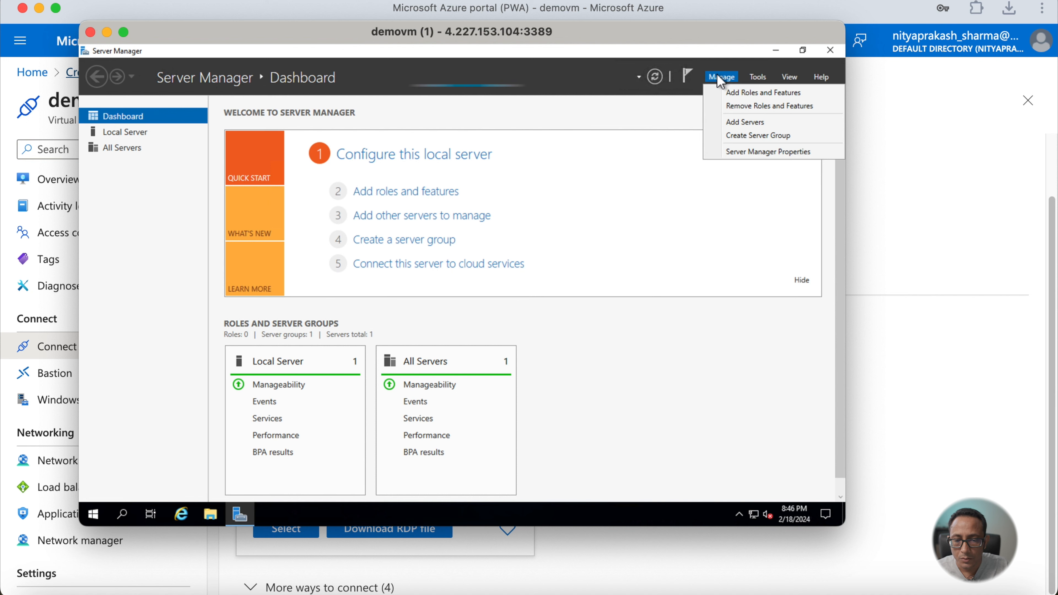
{"action": "left_click", "coordinate": [744, 93]}
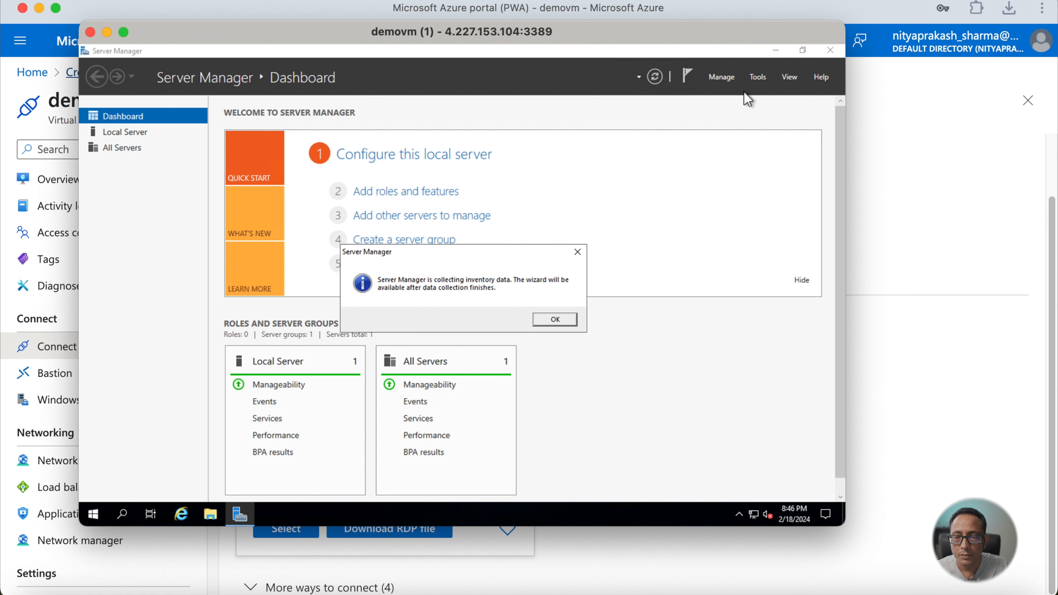
{"action": "left_click", "coordinate": [556, 320]}
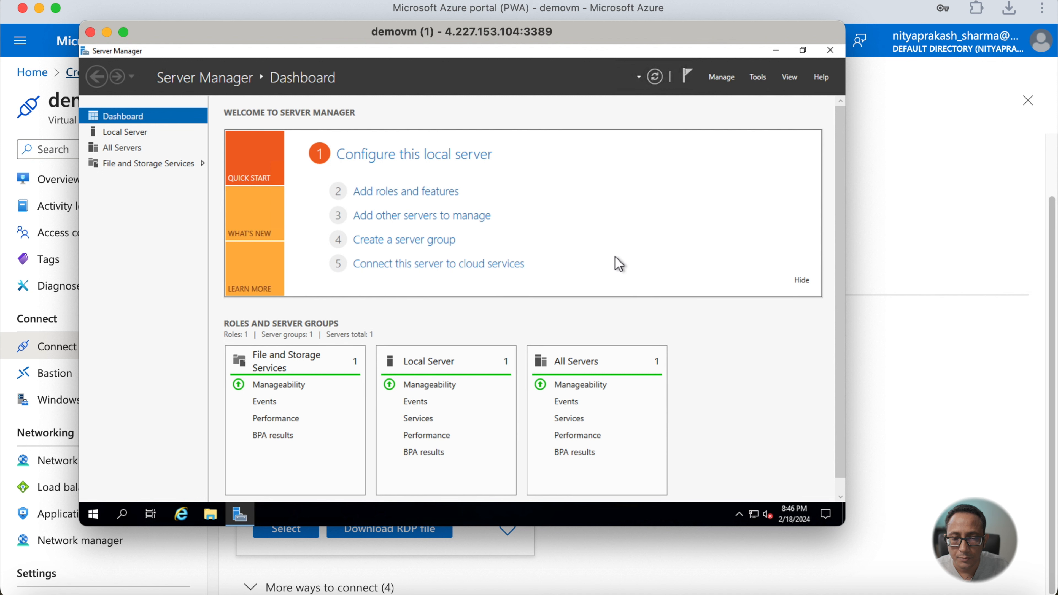
- Open the Add Roles and Features wizard and advance with defaults to the server roles selection
{"action": "left_click", "coordinate": [722, 77]}
{"action": "left_click", "coordinate": [741, 103]}
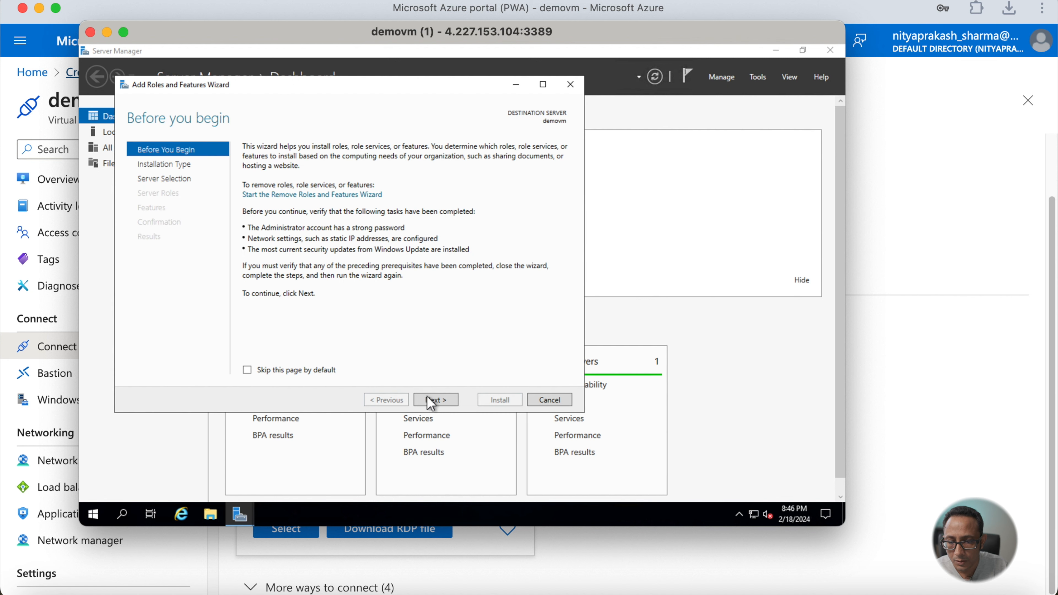
{"action": "left_click", "coordinate": [431, 401]}
{"action": "left_click", "coordinate": [433, 401]}
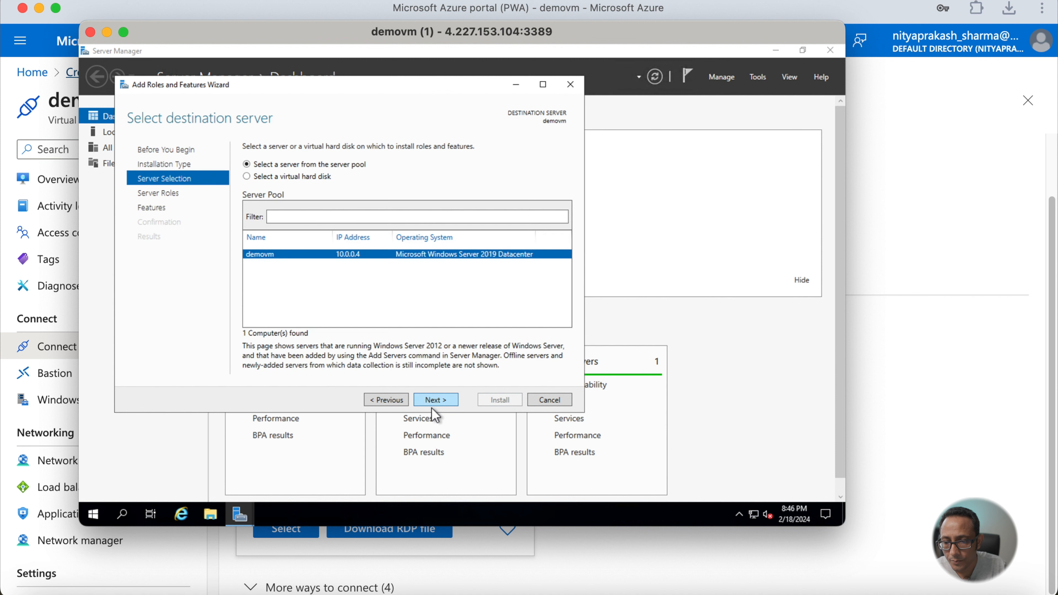
{"action": "left_click", "coordinate": [435, 400]}
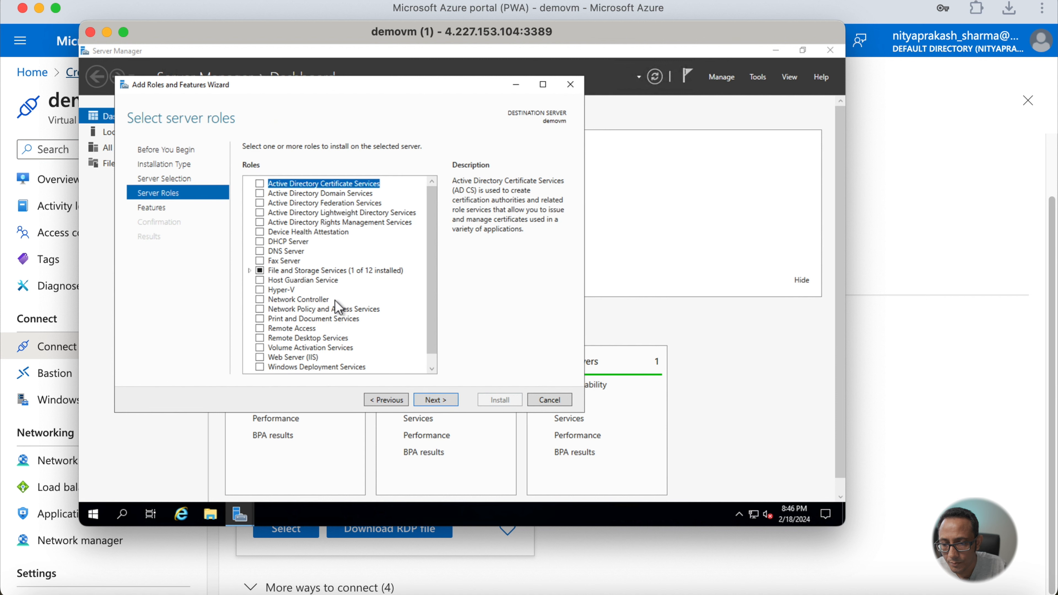
- Select the Web Server (IIS) role and add its required management tools
{"action": "scroll", "coordinate": [336, 301], "scroll_direction": "down", "scroll_amount": 1}
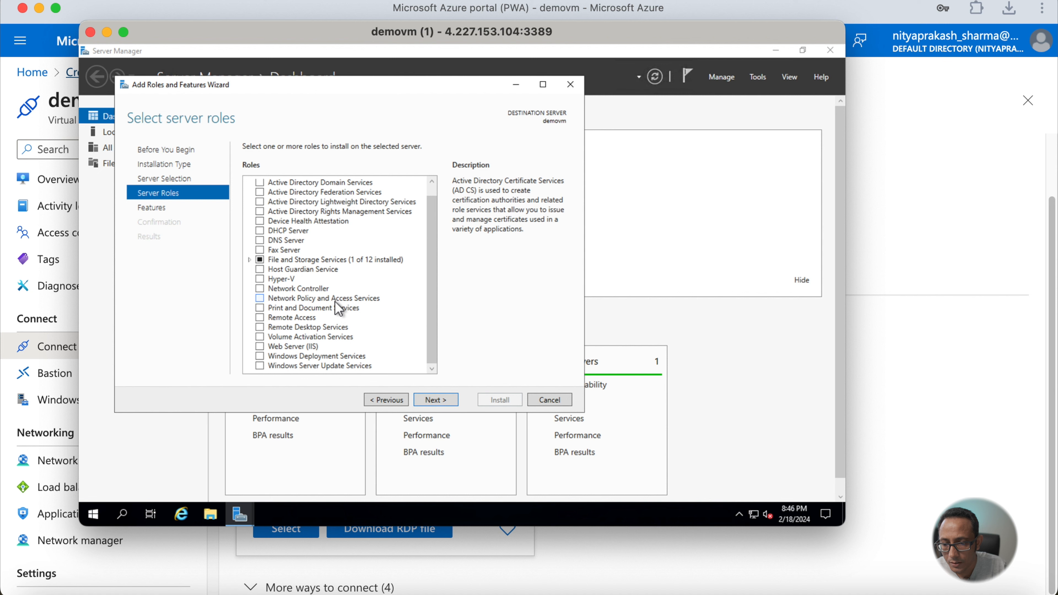
{"action": "scroll", "coordinate": [335, 301], "scroll_direction": "up", "scroll_amount": 1}
{"action": "scroll", "coordinate": [335, 301], "scroll_direction": "down", "scroll_amount": 1}
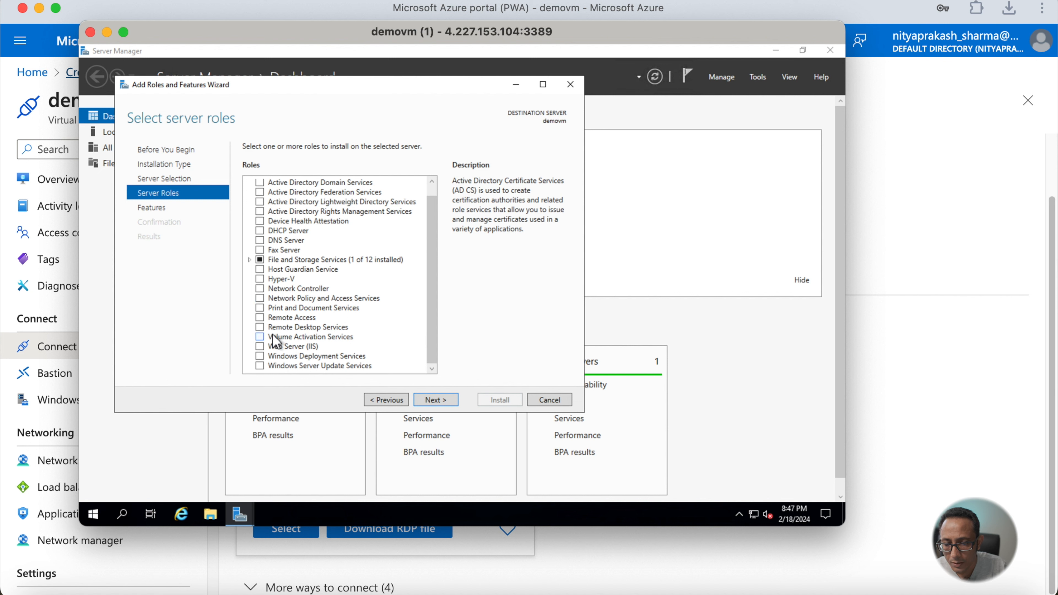
{"action": "left_click", "coordinate": [260, 346]}
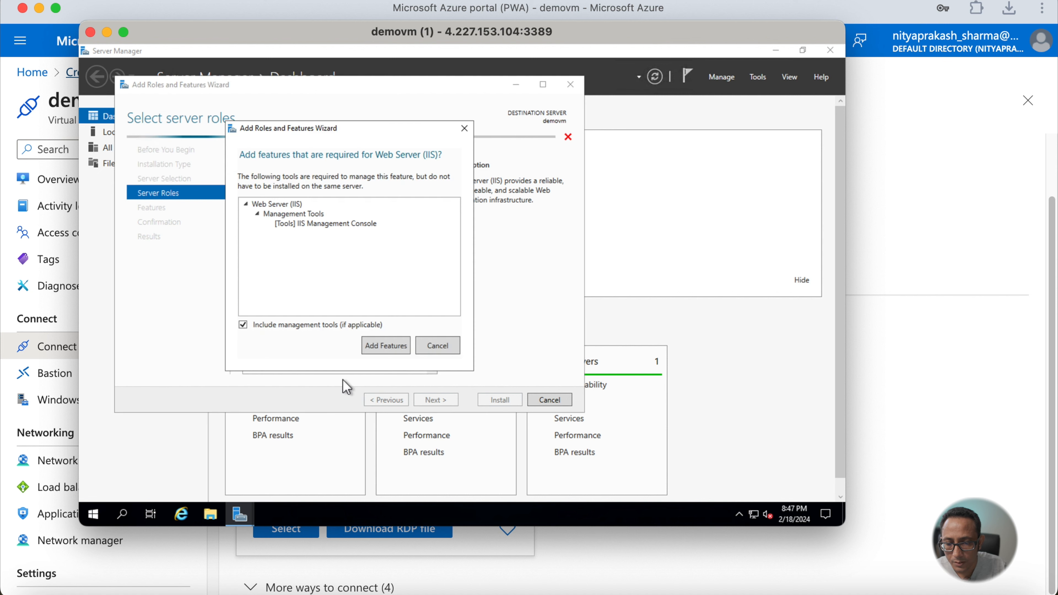
{"action": "left_click", "coordinate": [386, 346]}
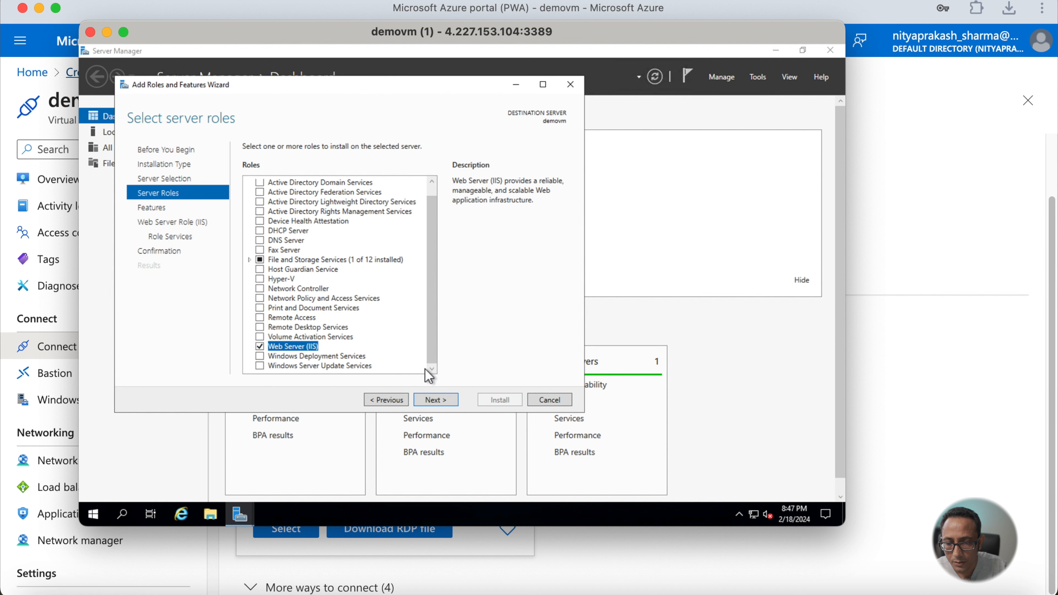
- Proceed through the IIS pages with default role services, install the role, and close the wizard
{"action": "left_click", "coordinate": [442, 401]}
{"action": "left_click", "coordinate": [445, 402]}
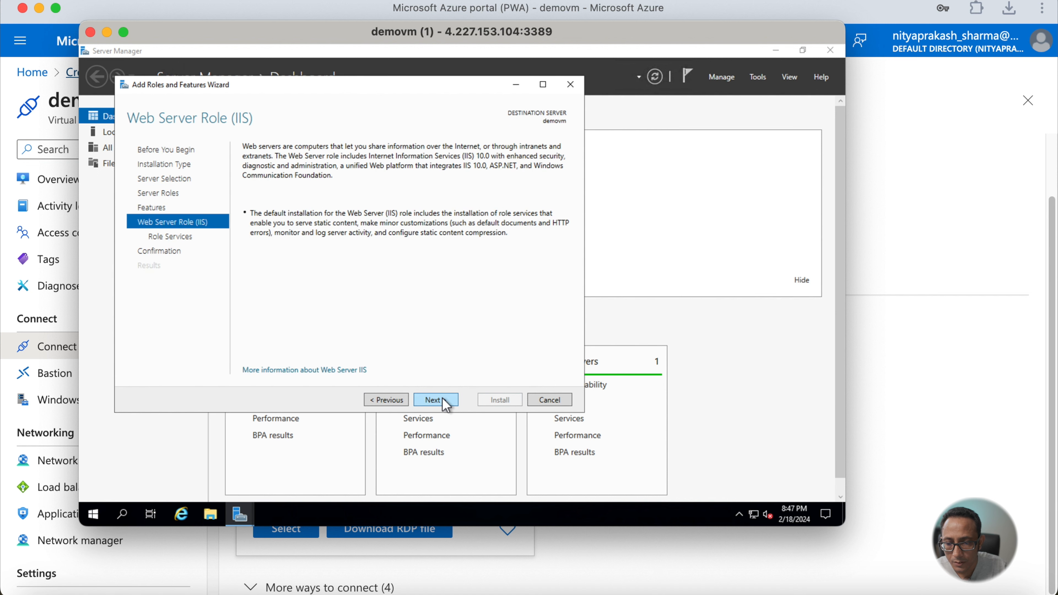
{"action": "left_click", "coordinate": [446, 401]}
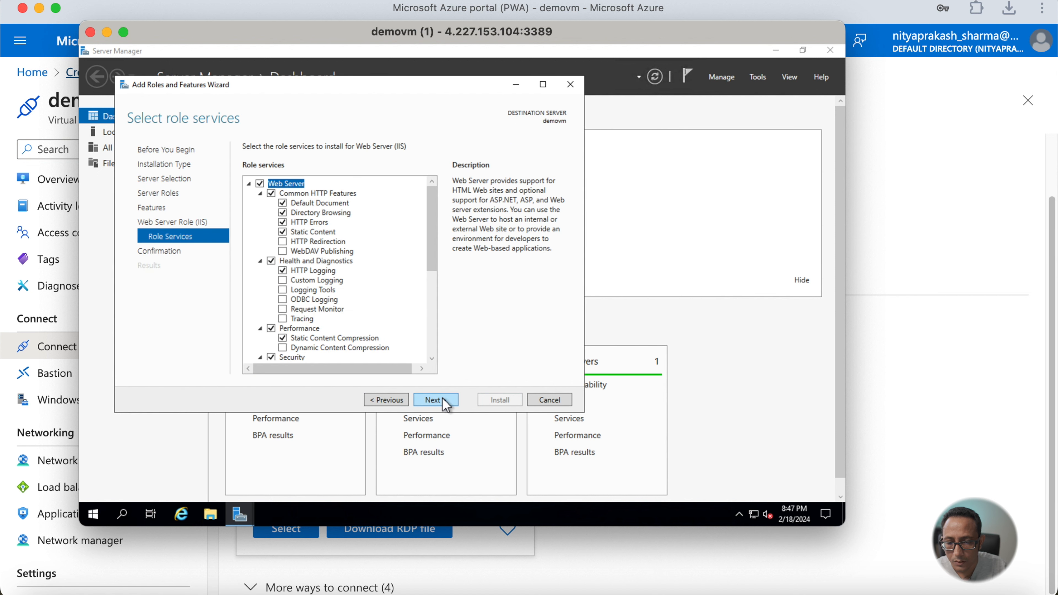
{"action": "left_click", "coordinate": [444, 401]}
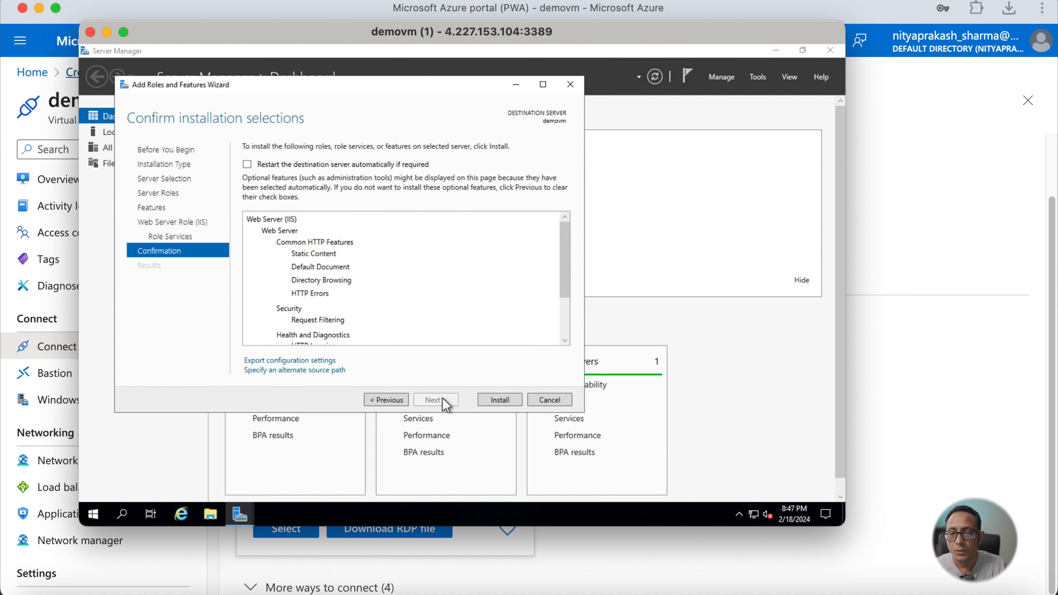
{"action": "left_click", "coordinate": [497, 401]}
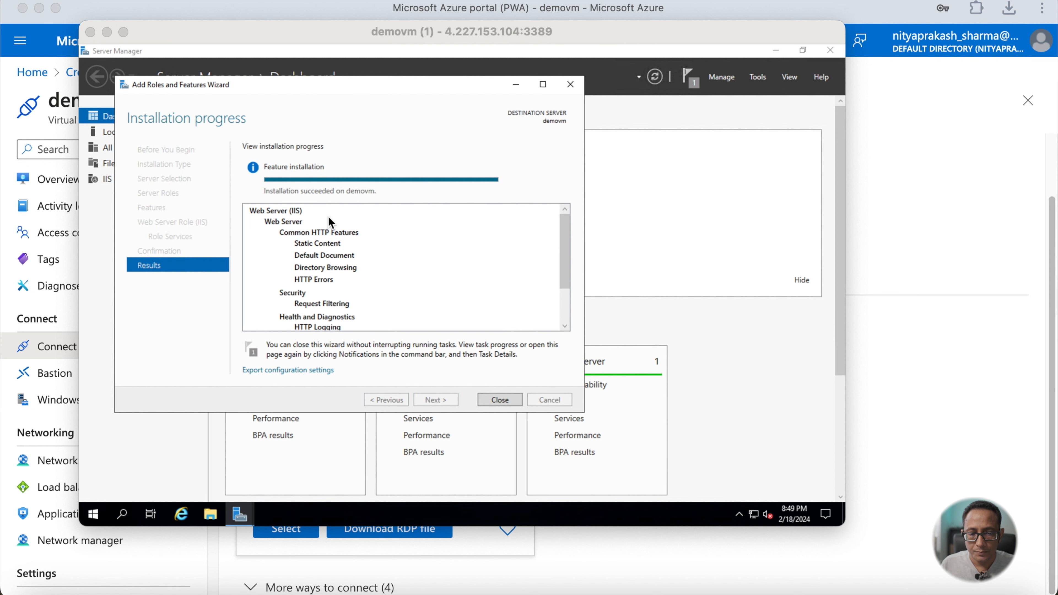
{"action": "left_click", "coordinate": [499, 399]}
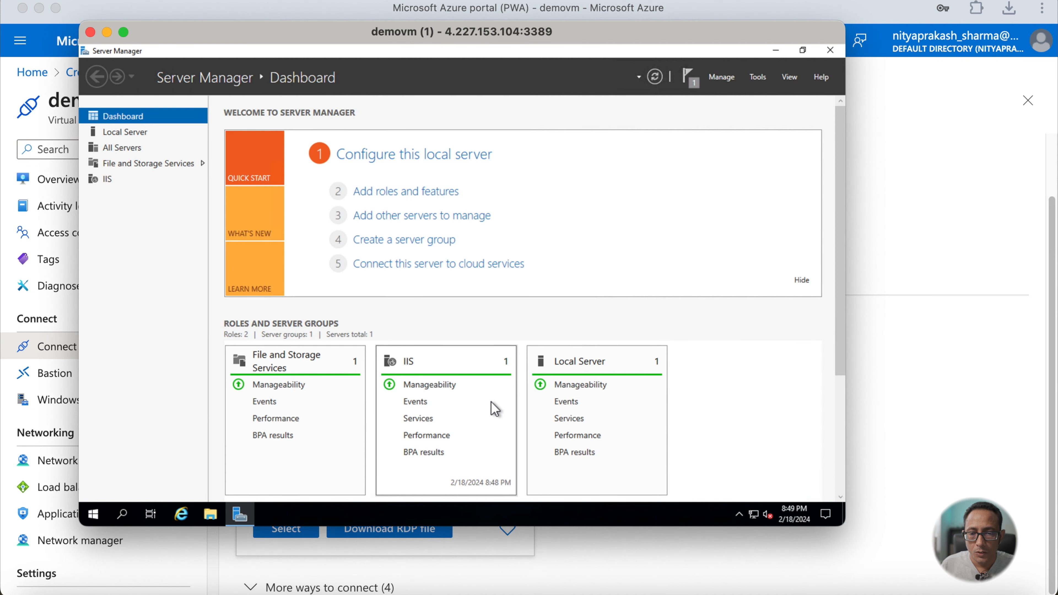
- Close Server Manager and disconnect from the remote session
{"action": "left_click", "coordinate": [830, 54]}
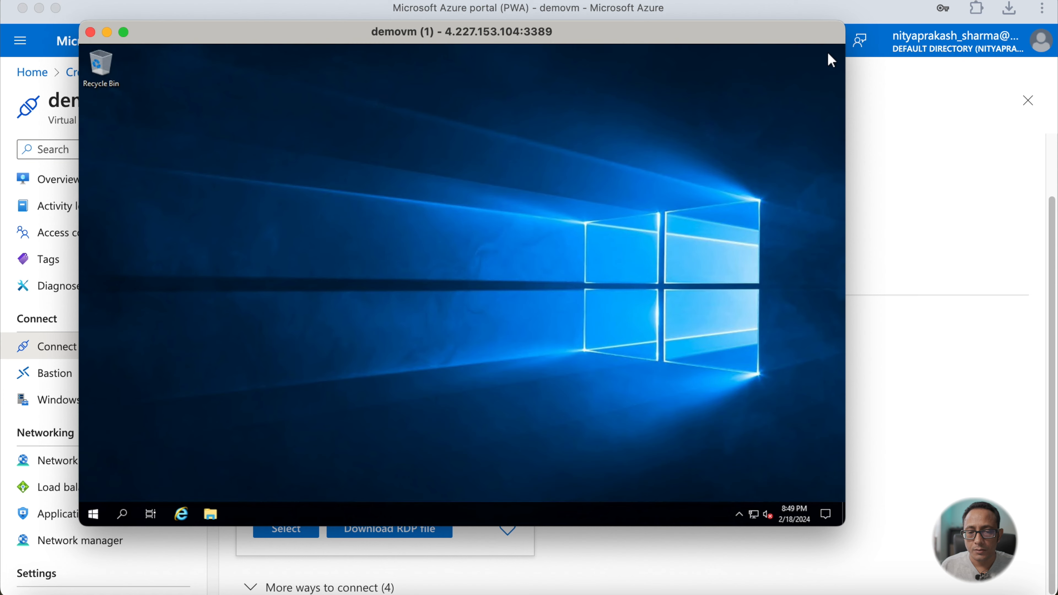
{"action": "left_click", "coordinate": [96, 517]}
{"action": "left_click", "coordinate": [95, 488]}
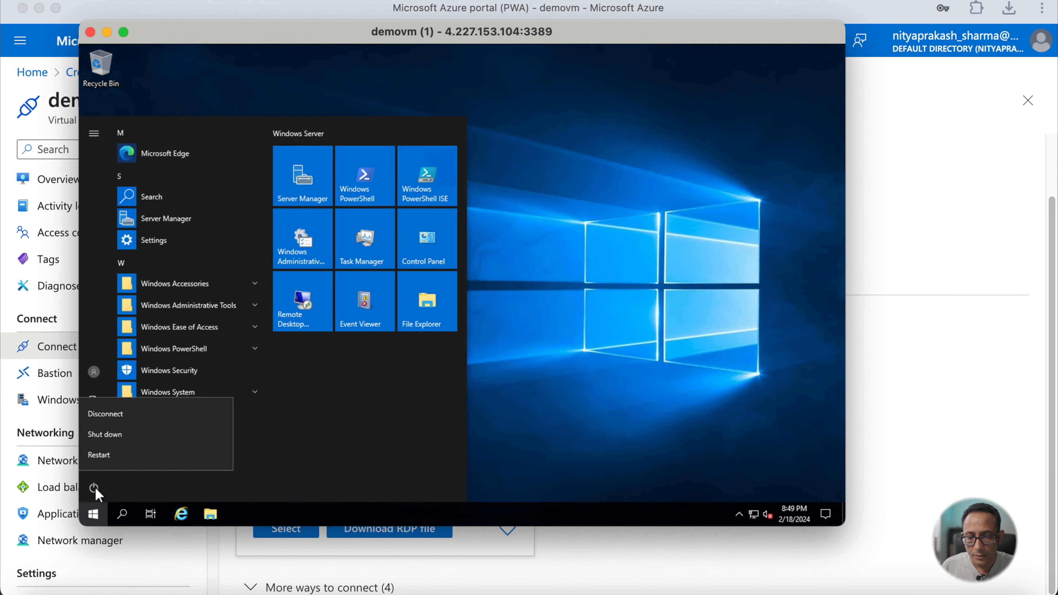
{"action": "left_click", "coordinate": [114, 414]}
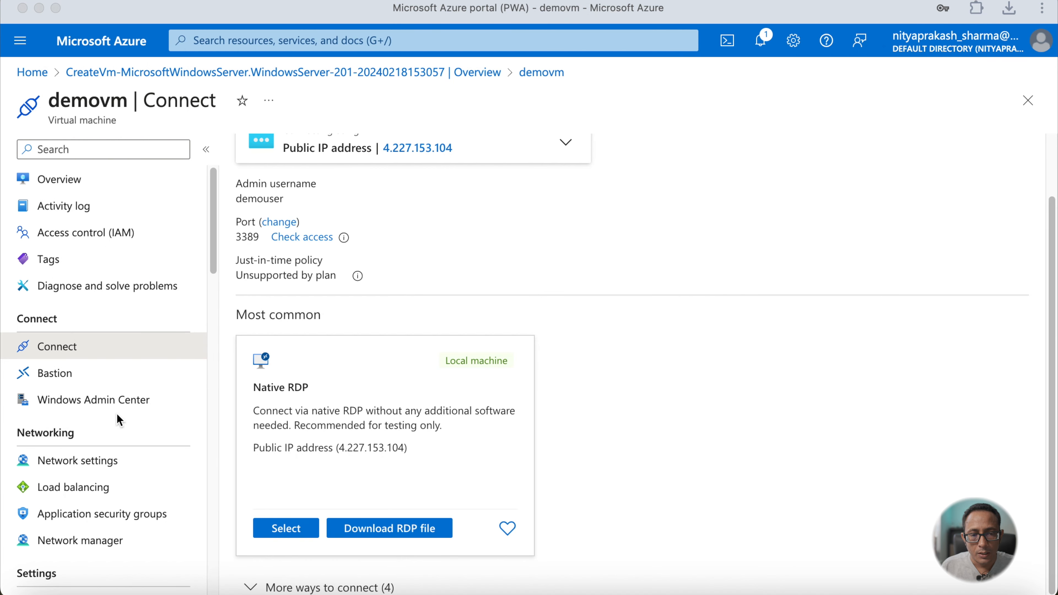
- Copy the VM's public IP address from the Connect page and switch to Google Chrome
{"action": "scroll", "coordinate": [495, 319], "scroll_direction": "up", "scroll_amount": 2}
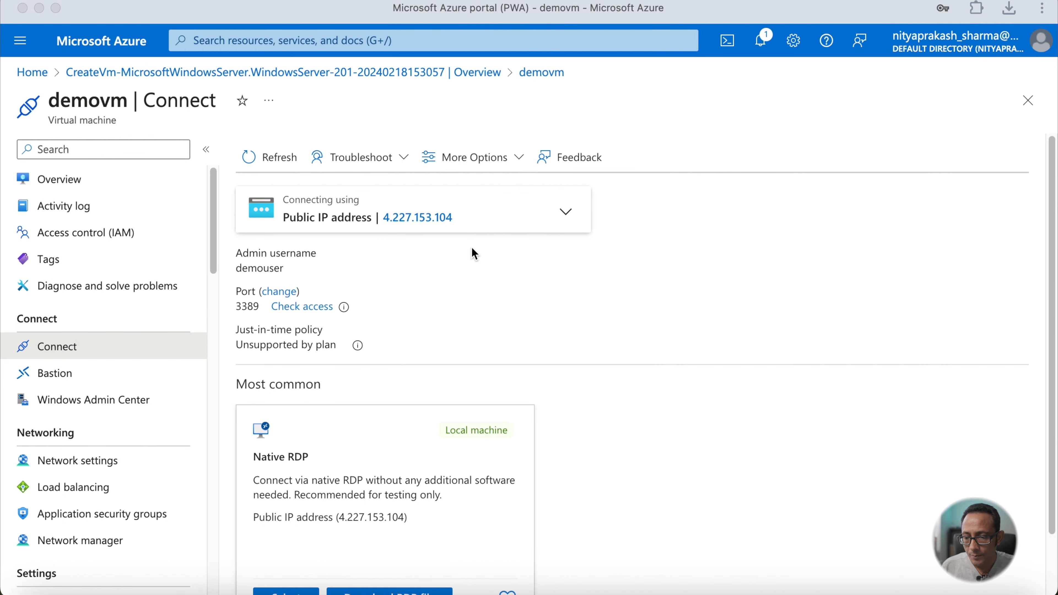
{"action": "left_click", "coordinate": [466, 217]}
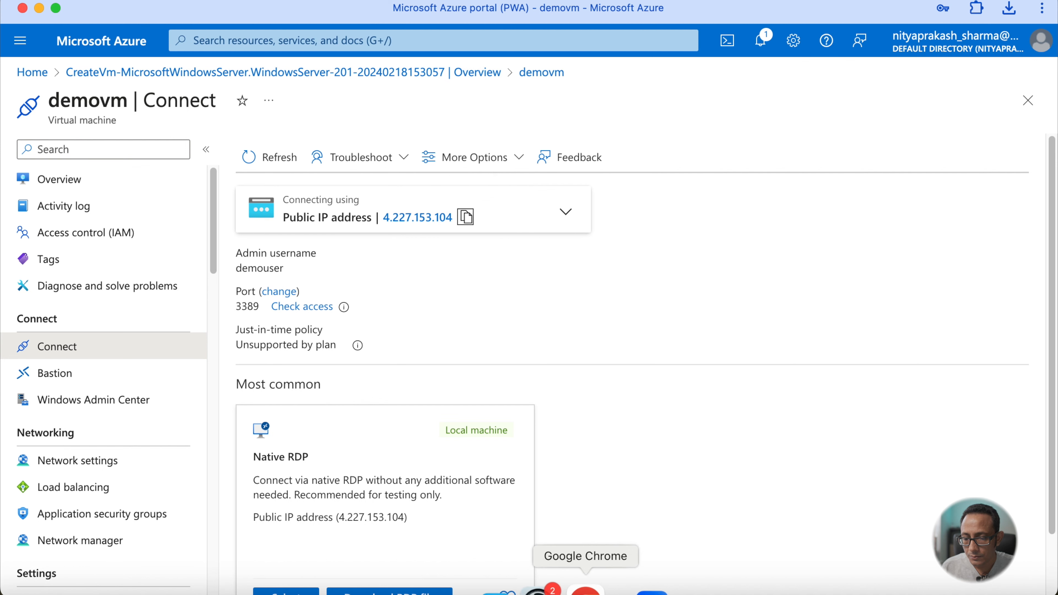
{"action": "left_click", "coordinate": [586, 590]}
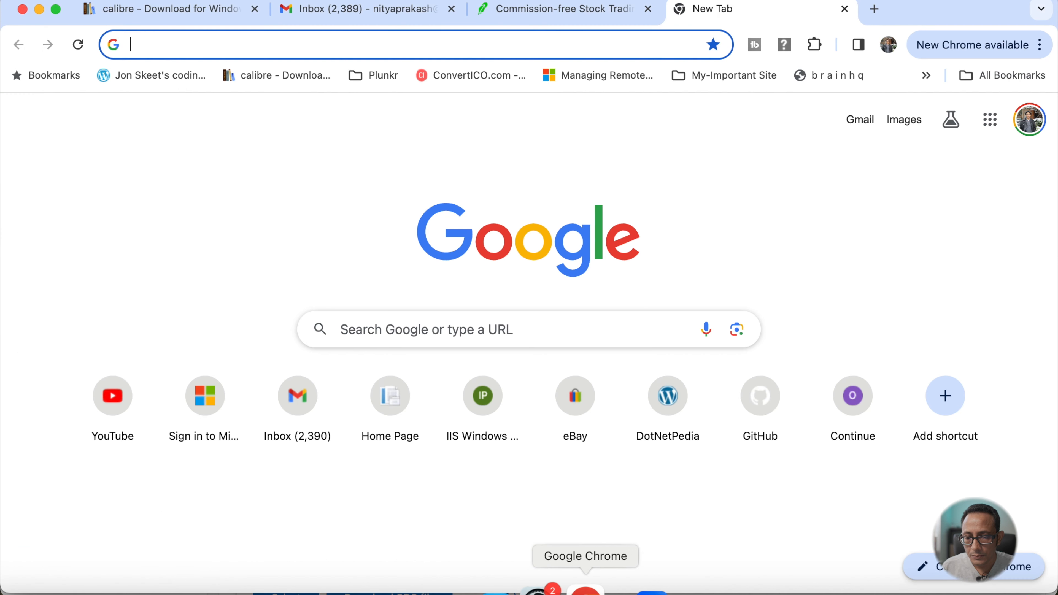
- Open the VM's public IP address in a new browser tab and switch back to the Azure portal
{"action": "left_click", "coordinate": [475, 51]}
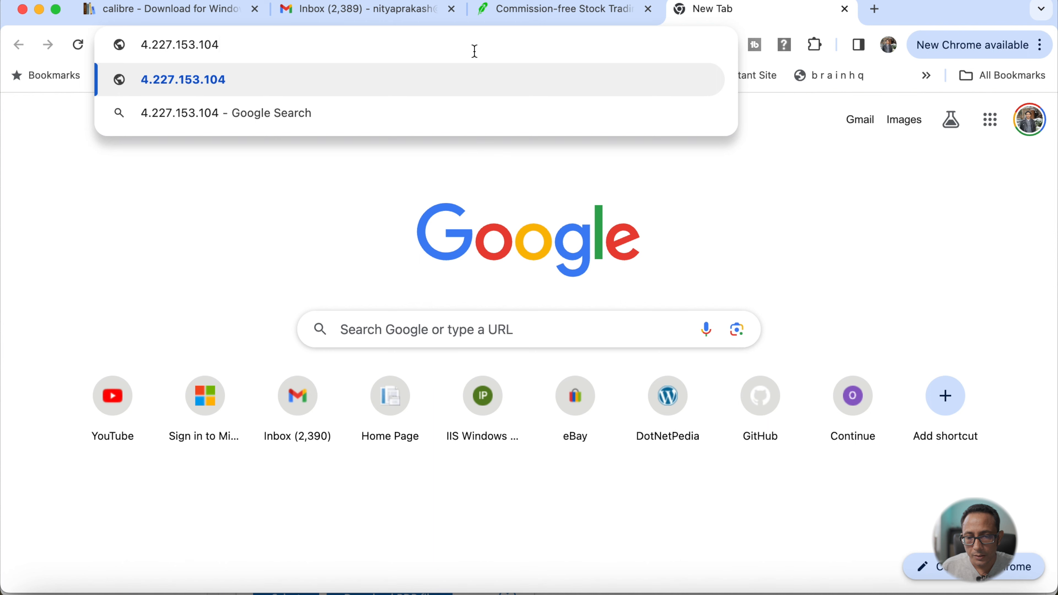
{"action": "key", "text": "Return"}
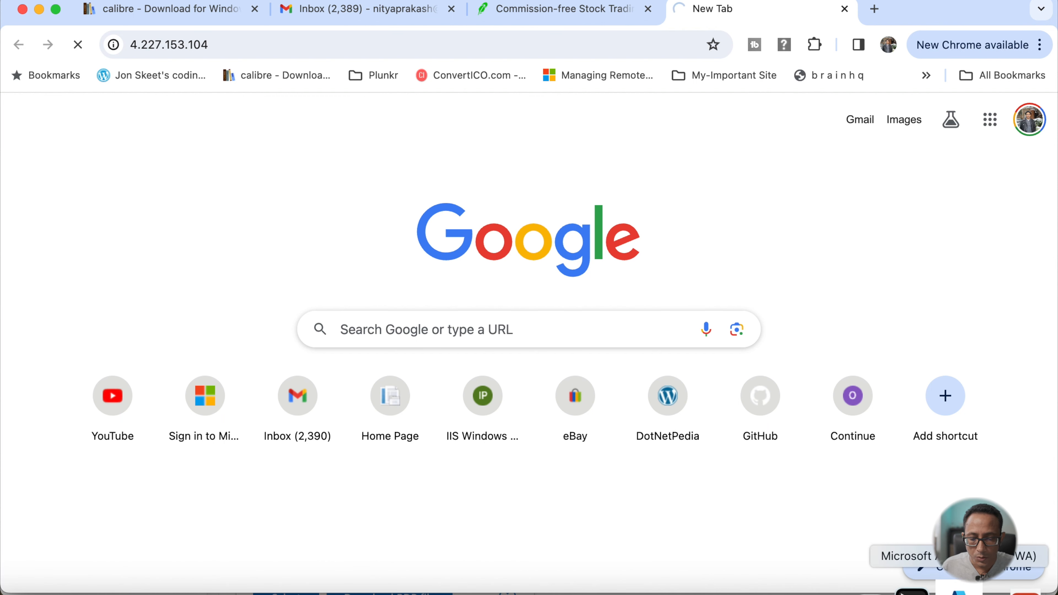
{"action": "left_click", "coordinate": [923, 589]}
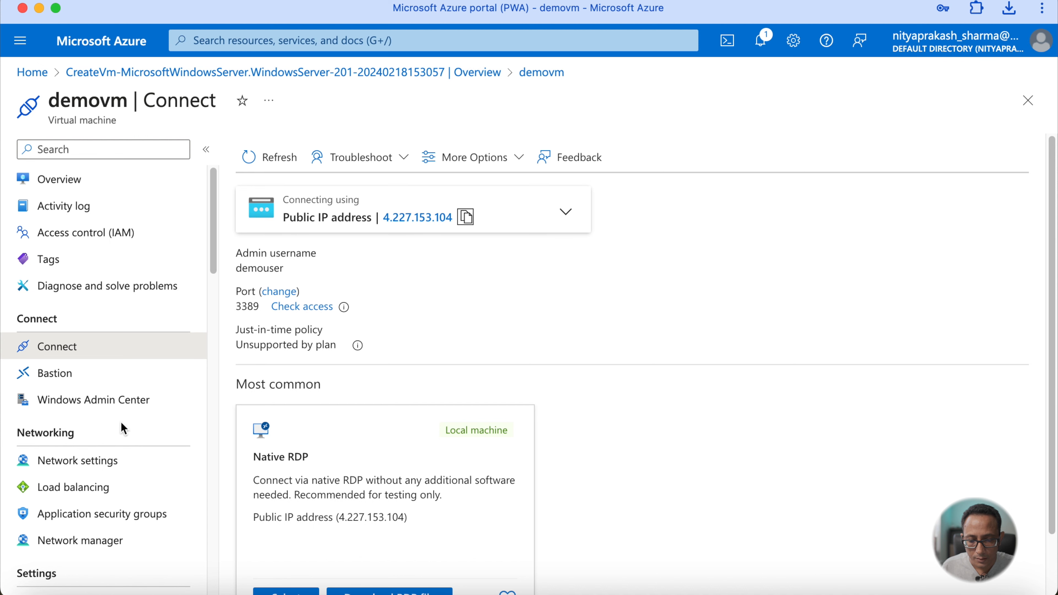
- Add an inbound port rule to the VM's network security group allowing the HTTP service
{"action": "left_click", "coordinate": [74, 467]}
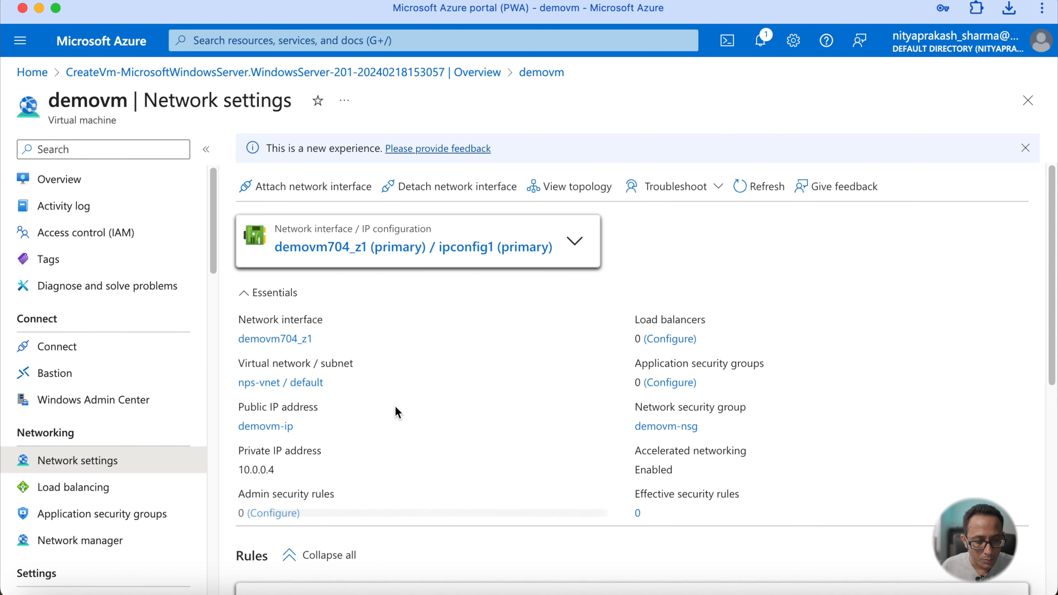
{"action": "scroll", "coordinate": [395, 407], "scroll_direction": "down", "scroll_amount": 10}
{"action": "scroll", "coordinate": [396, 407], "scroll_direction": "up", "scroll_amount": 5}
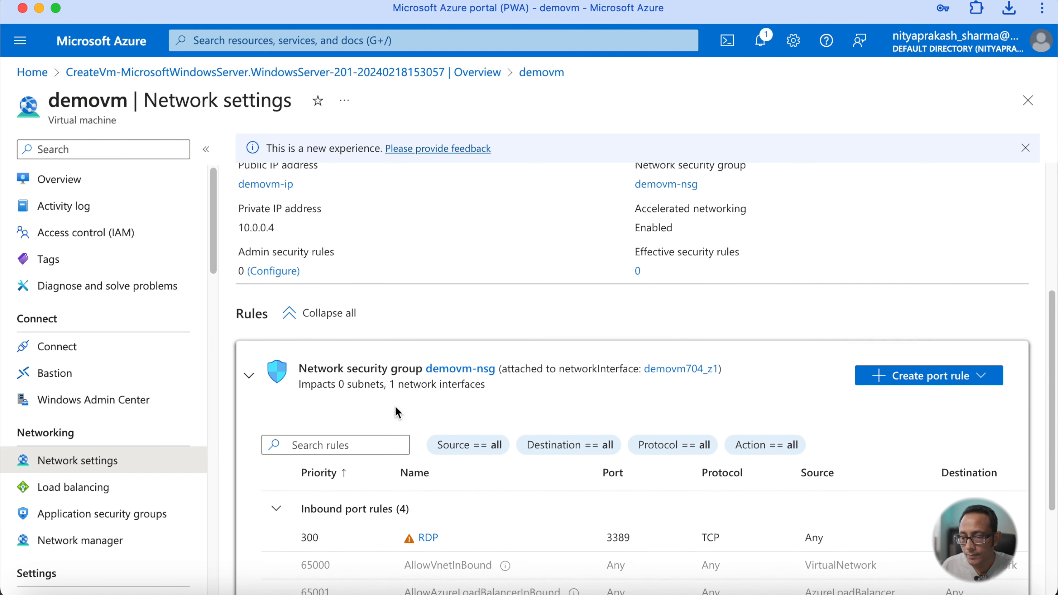
{"action": "scroll", "coordinate": [396, 406], "scroll_direction": "up", "scroll_amount": 2}
{"action": "scroll", "coordinate": [396, 406], "scroll_direction": "down", "scroll_amount": 8}
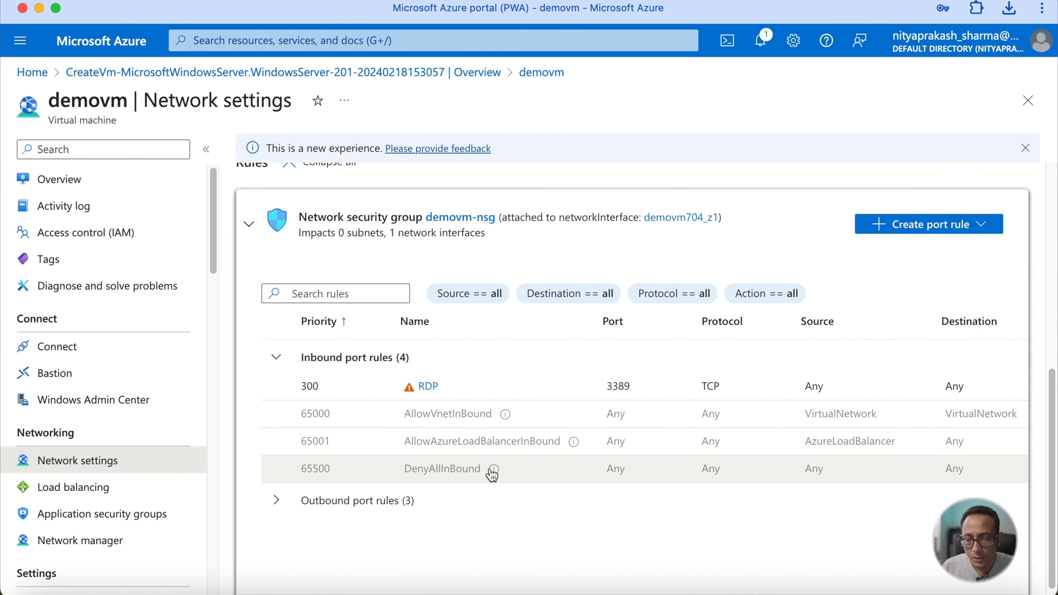
{"action": "left_click", "coordinate": [916, 234]}
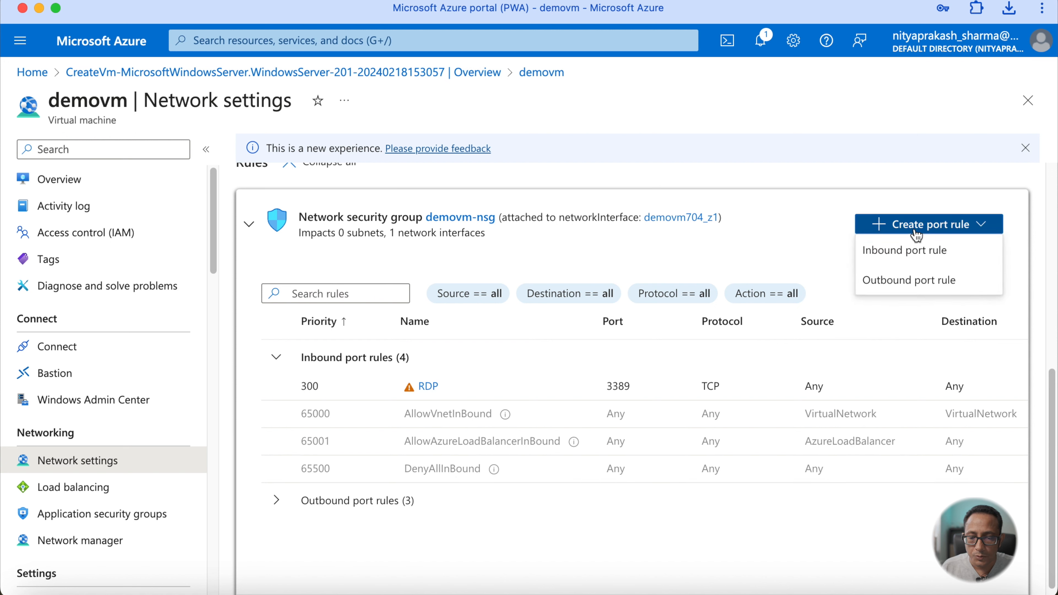
{"action": "left_click", "coordinate": [907, 248]}
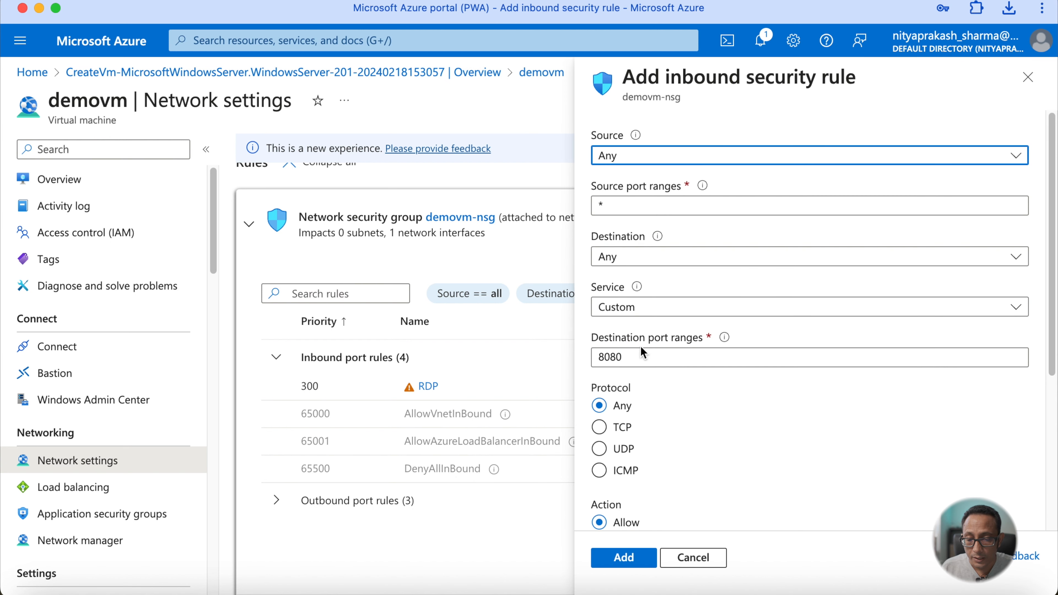
{"action": "left_click", "coordinate": [645, 316]}
{"action": "left_click", "coordinate": [634, 332]}
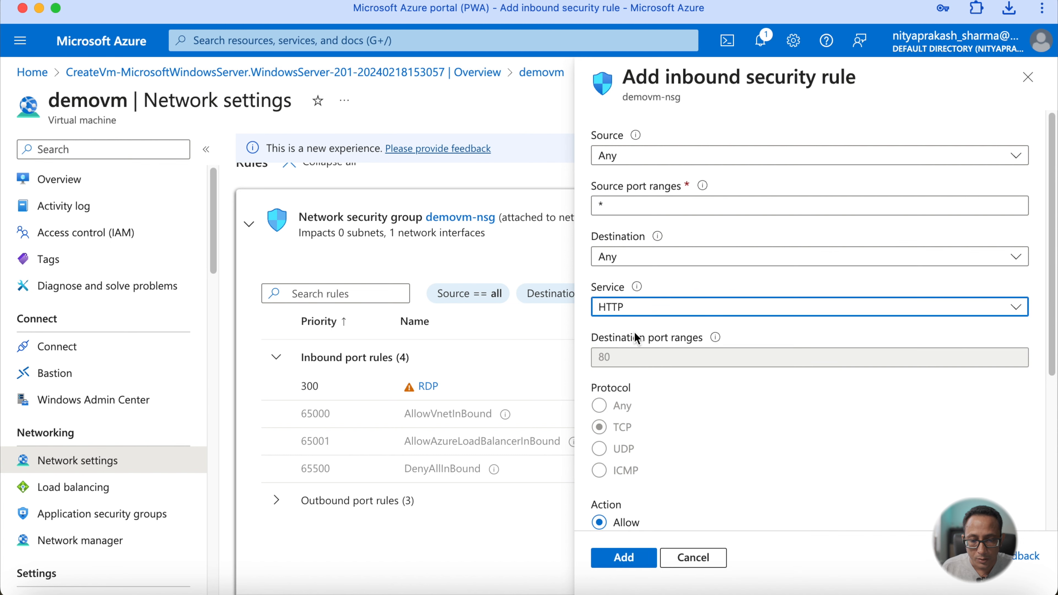
{"action": "scroll", "coordinate": [630, 524], "scroll_direction": "down", "scroll_amount": 2}
{"action": "left_click", "coordinate": [623, 557]}
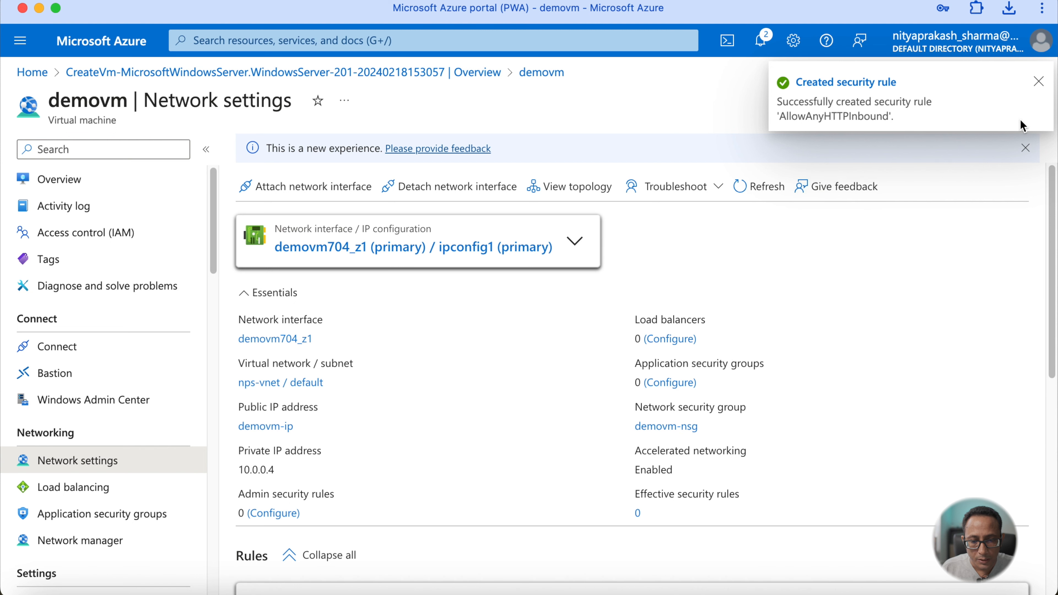
{"action": "left_click", "coordinate": [1040, 83]}
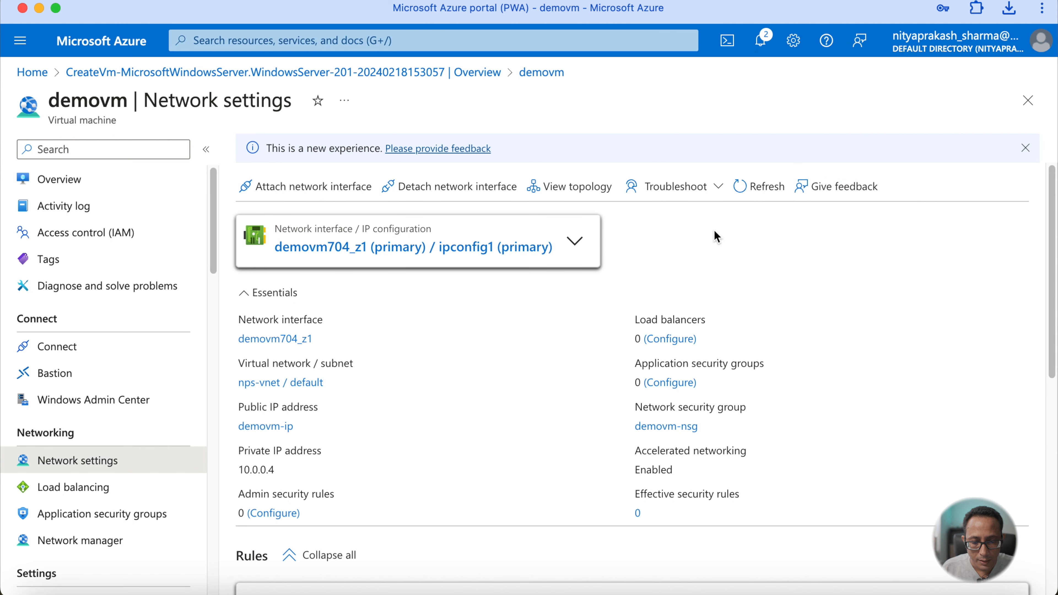
- Reopen the VM's network settings and review its inbound port rules
{"action": "left_click", "coordinate": [68, 179]}
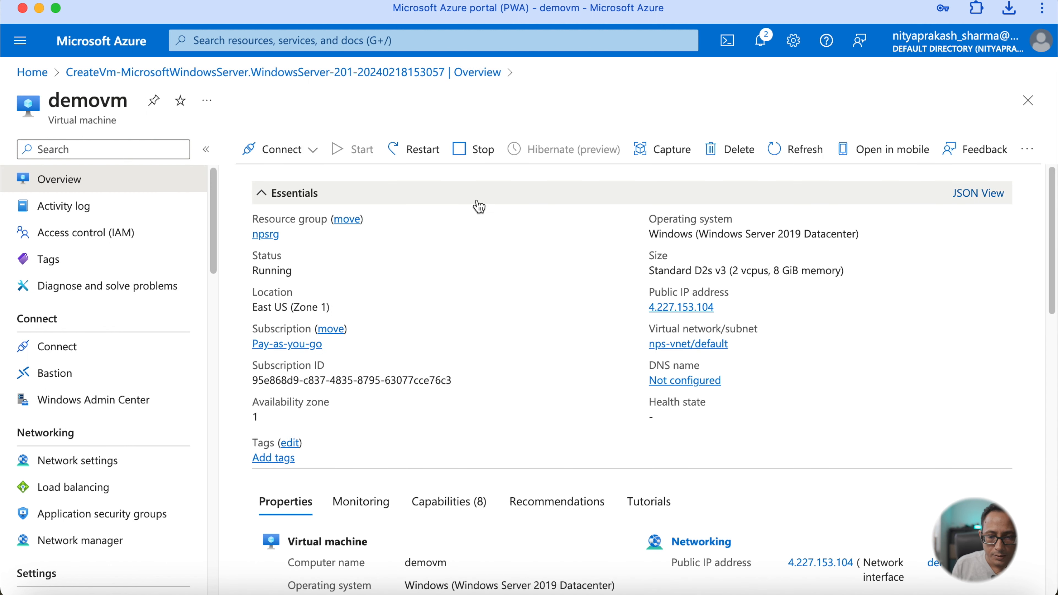
{"action": "left_click", "coordinate": [782, 157]}
{"action": "left_click", "coordinate": [102, 471]}
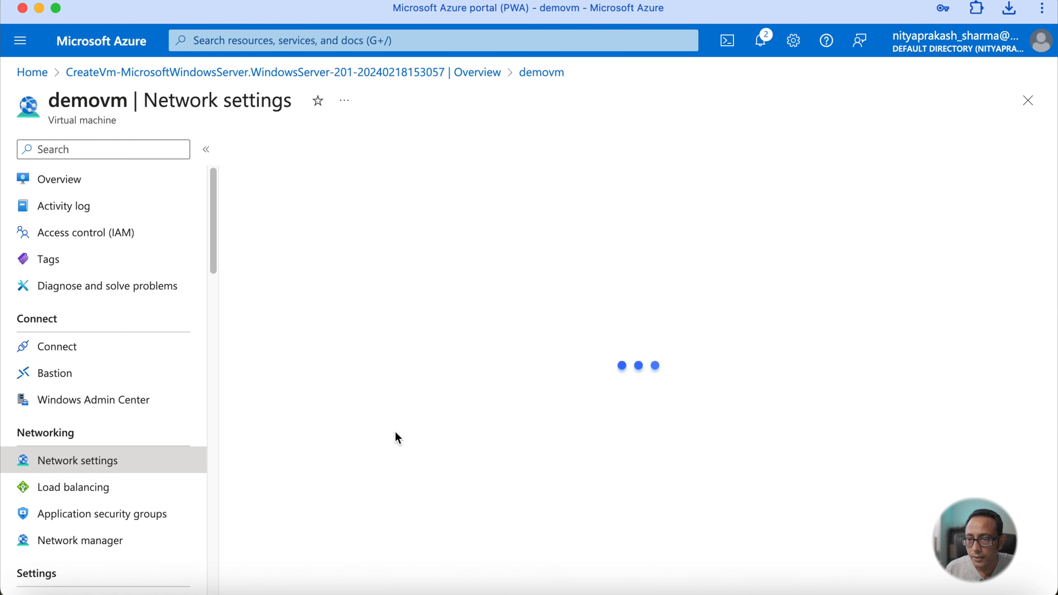
{"action": "scroll", "coordinate": [414, 438], "scroll_direction": "down", "scroll_amount": 8}
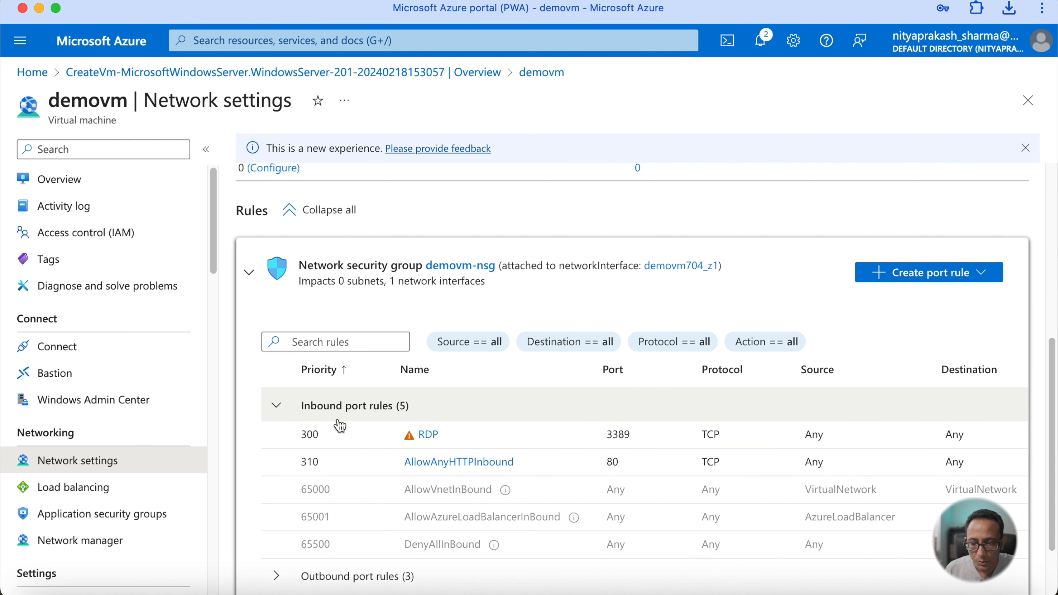
{"action": "scroll", "coordinate": [339, 425], "scroll_direction": "down", "scroll_amount": 2}
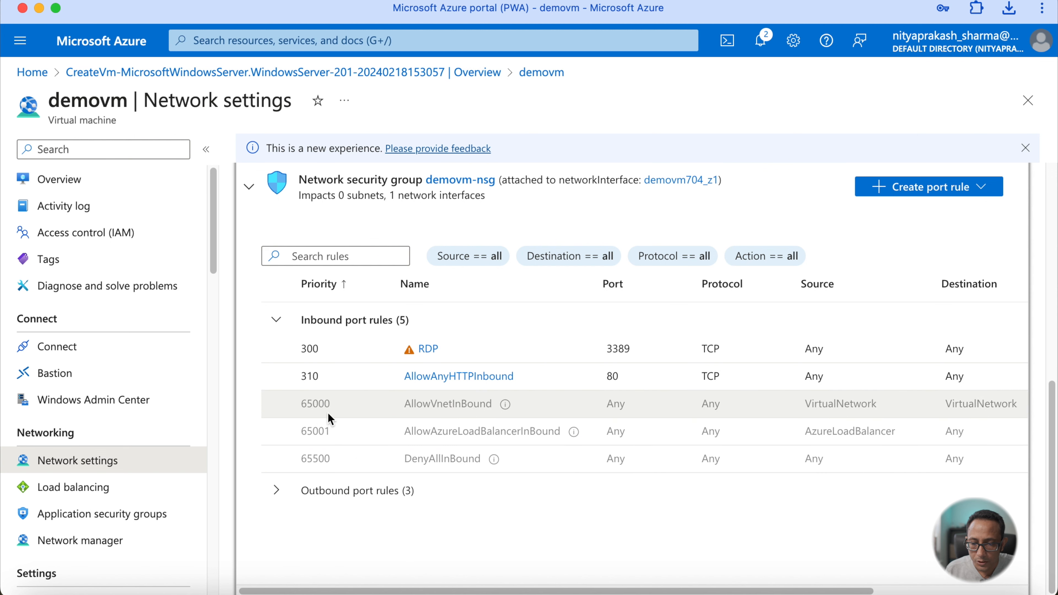
{"action": "scroll", "coordinate": [813, 463], "scroll_direction": "right", "scroll_amount": 5}
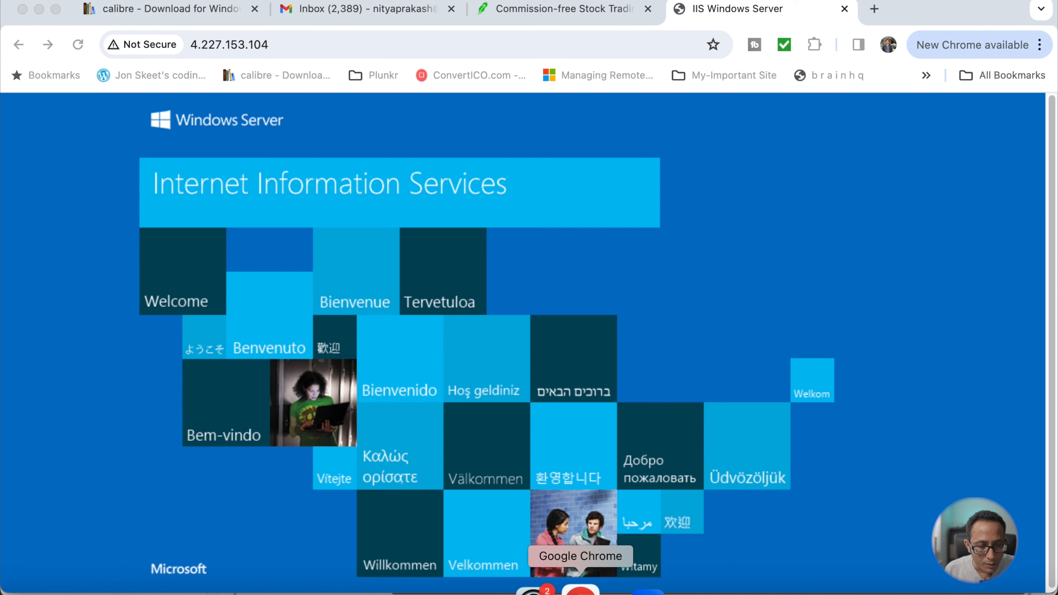
- Return to Chrome and reload the VM's public IP address to view the IIS default page
{"action": "left_click", "coordinate": [585, 586]}
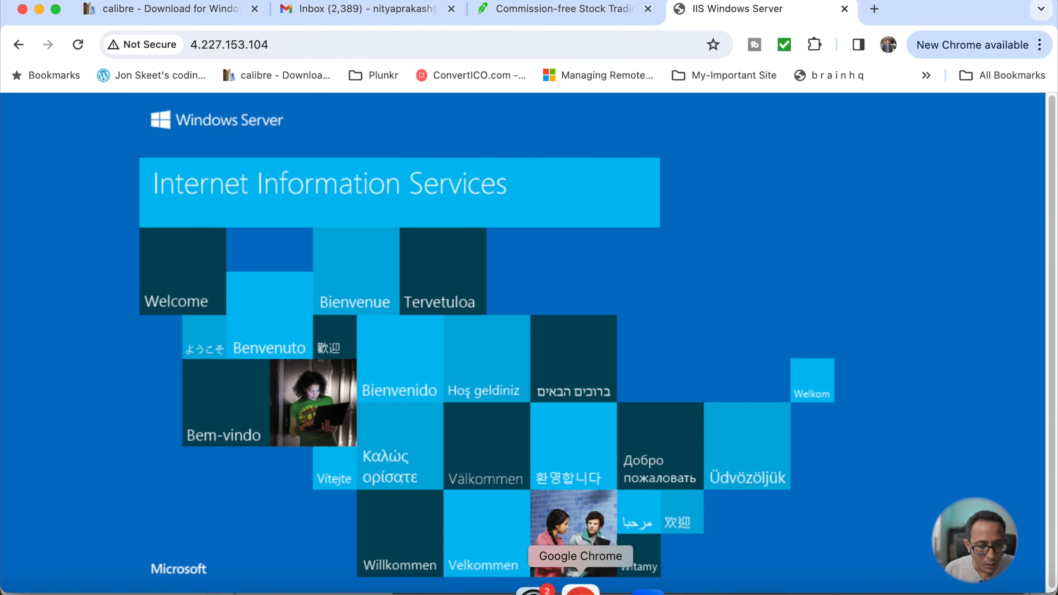
{"action": "left_click", "coordinate": [323, 43]}
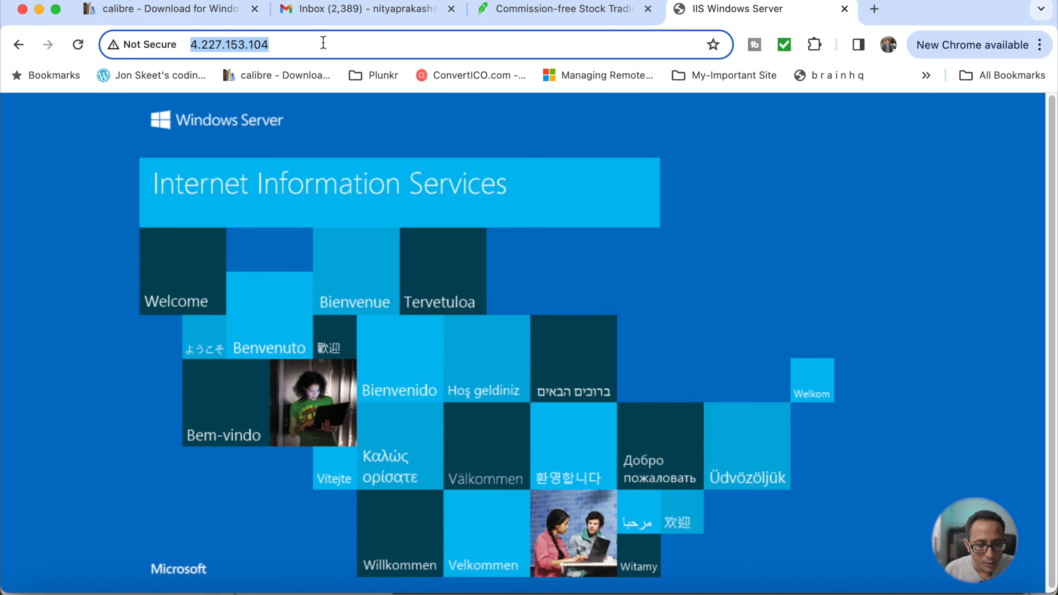
{"action": "key", "text": "Return"}
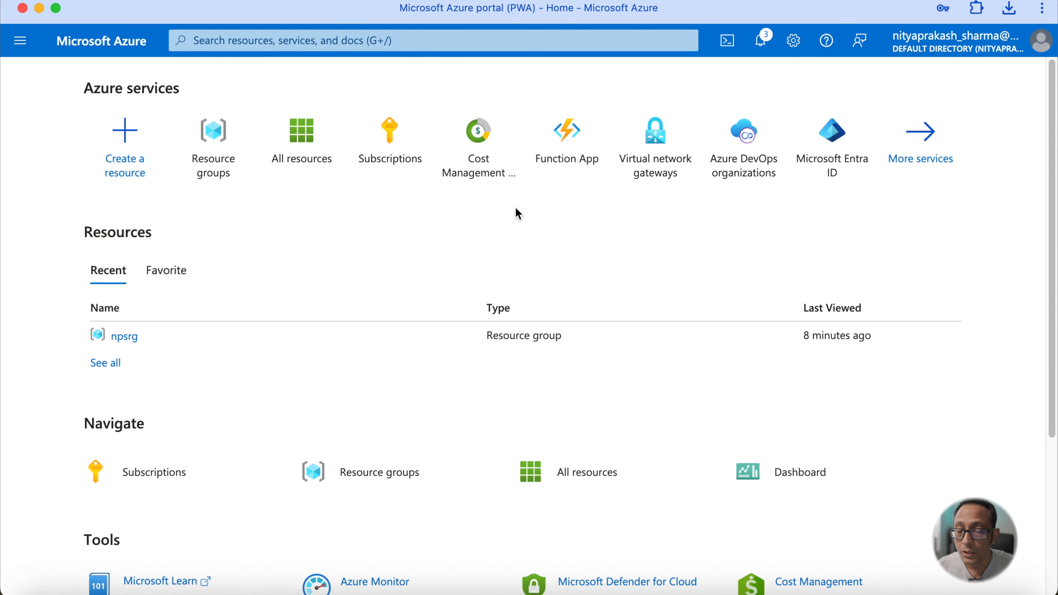
- Start creating a new virtual machine and place it in the npsrg resource group
{"action": "left_click", "coordinate": [128, 168]}
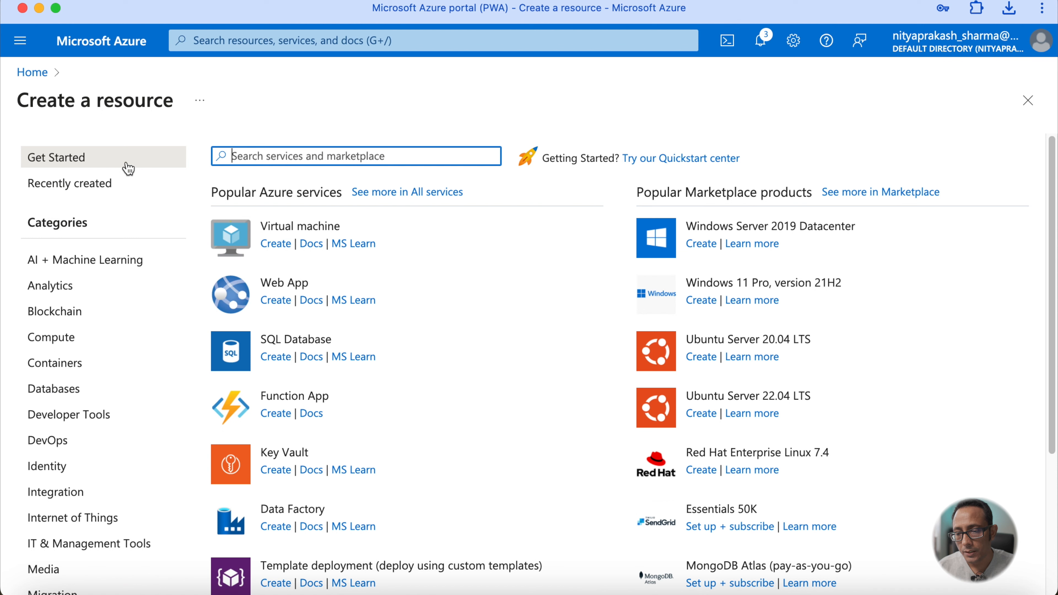
{"action": "left_click", "coordinate": [313, 229]}
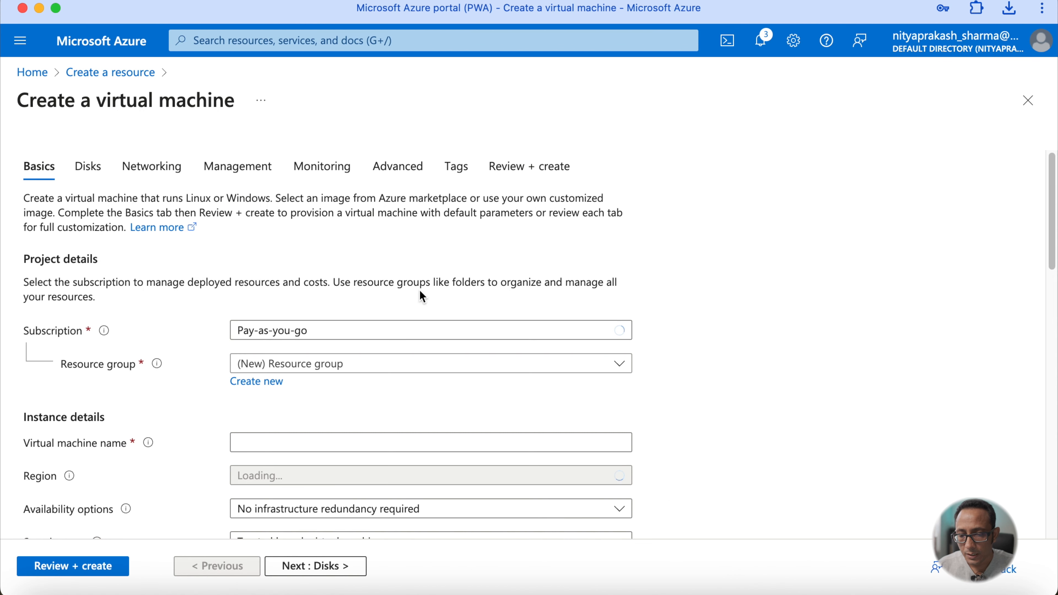
{"action": "left_click", "coordinate": [307, 364]}
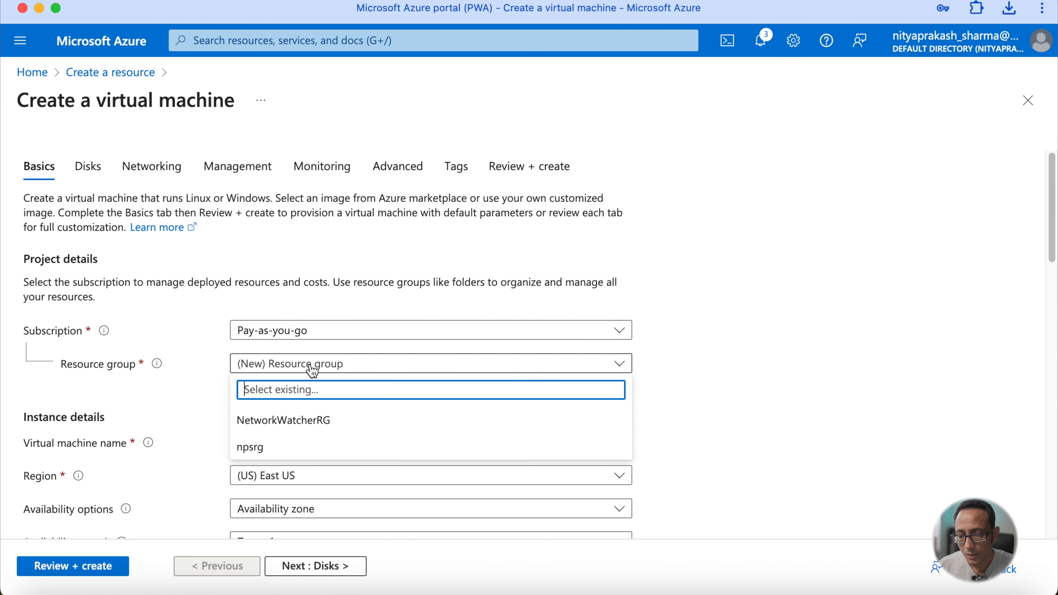
{"action": "left_click", "coordinate": [304, 454]}
- Name the new virtual machine npsub1
{"action": "scroll", "coordinate": [305, 458], "scroll_direction": "down", "scroll_amount": 4}
{"action": "scroll", "coordinate": [306, 458], "scroll_direction": "down", "scroll_amount": 1}
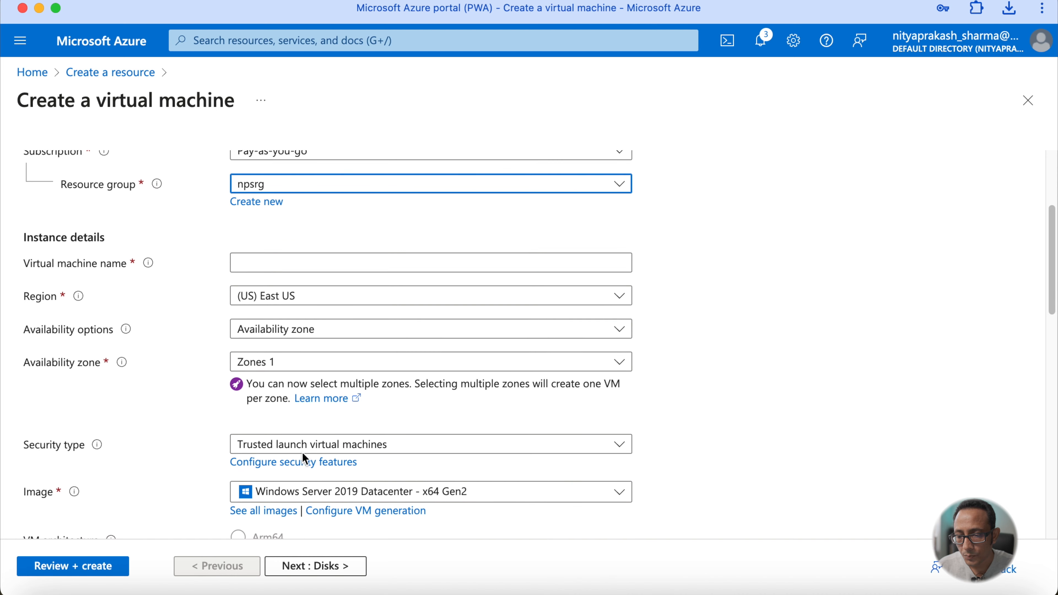
{"action": "left_click", "coordinate": [320, 260]}
{"action": "type", "text": "n"}
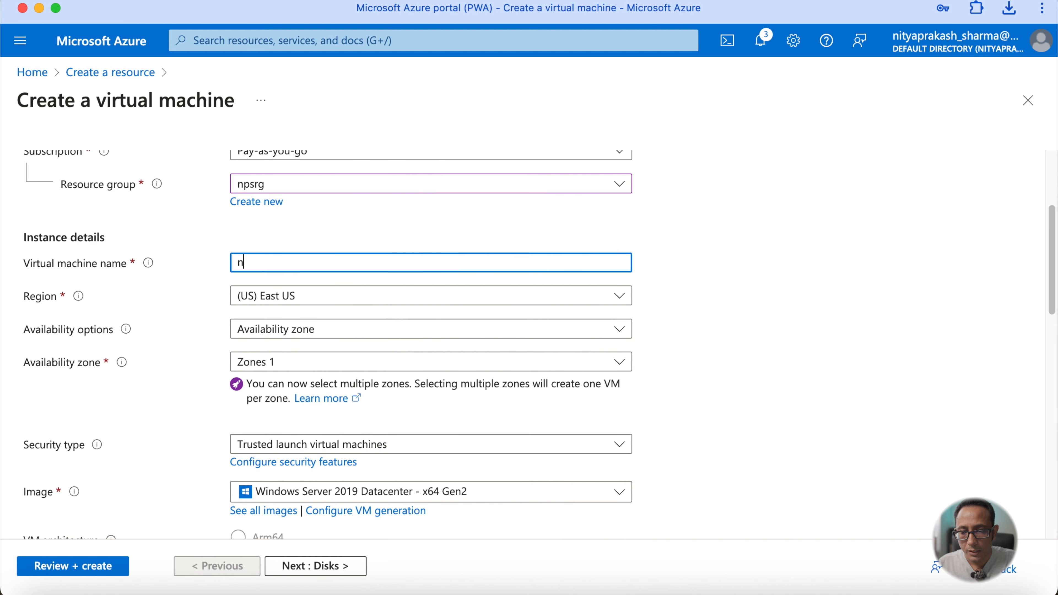
{"action": "type", "text": "psub1"}
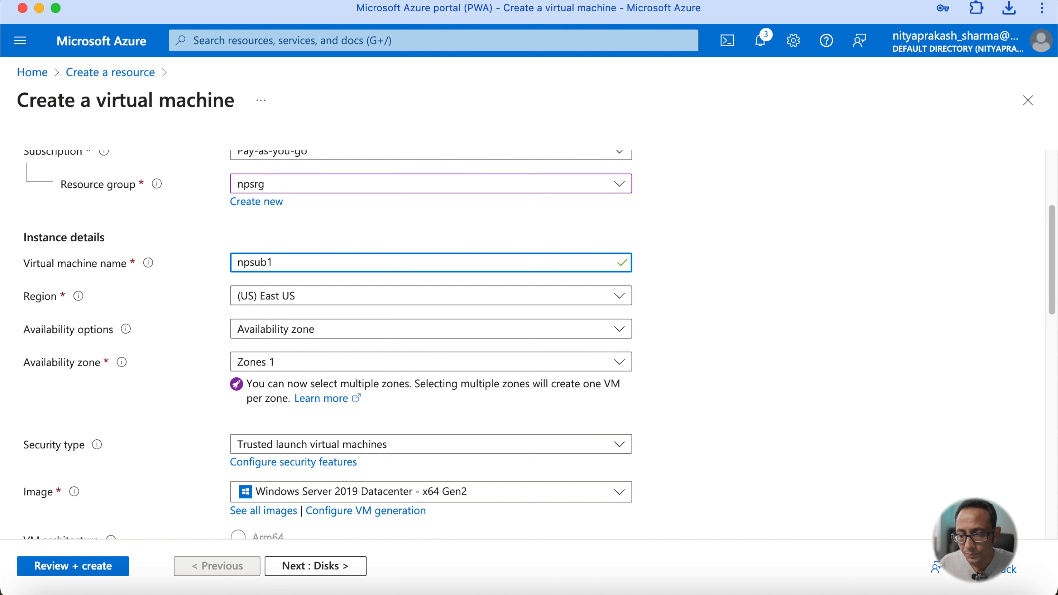
{"action": "scroll", "coordinate": [319, 255], "scroll_direction": "down", "scroll_amount": 3}
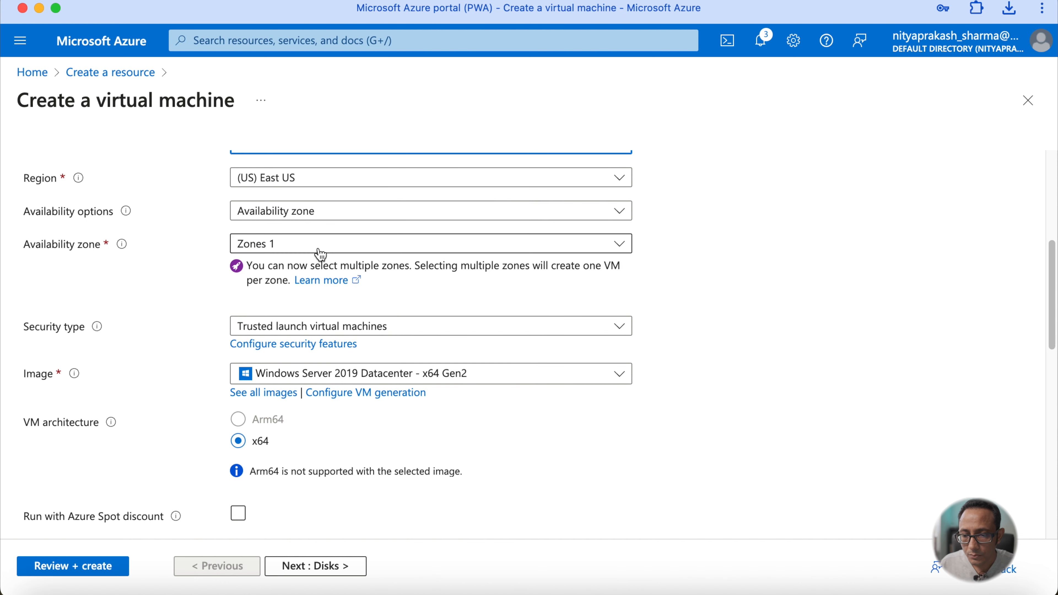
{"action": "scroll", "coordinate": [320, 255], "scroll_direction": "up", "scroll_amount": 2}
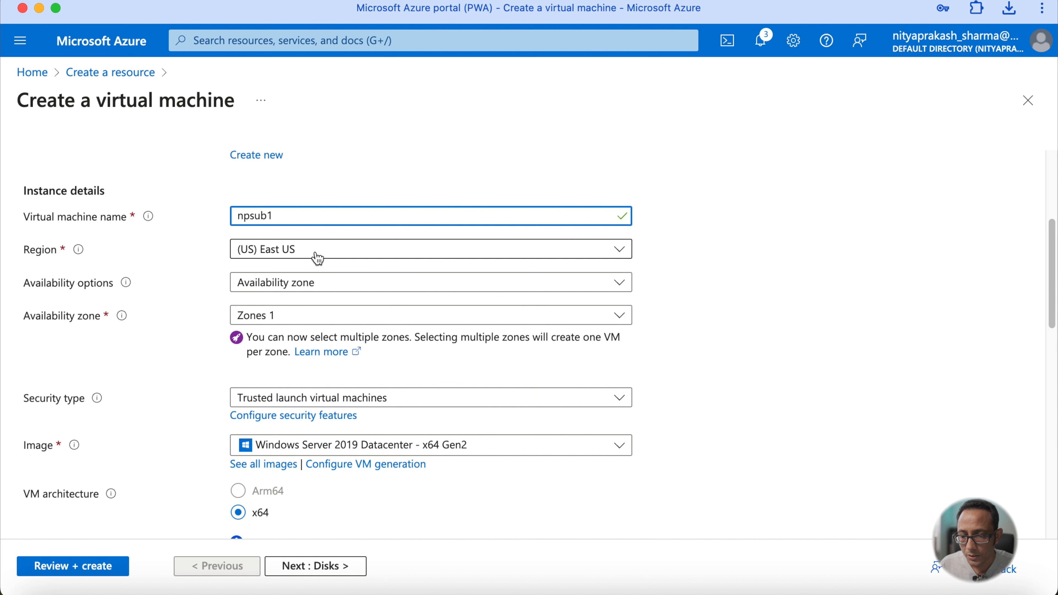
{"action": "scroll", "coordinate": [318, 258], "scroll_direction": "down", "scroll_amount": 3}
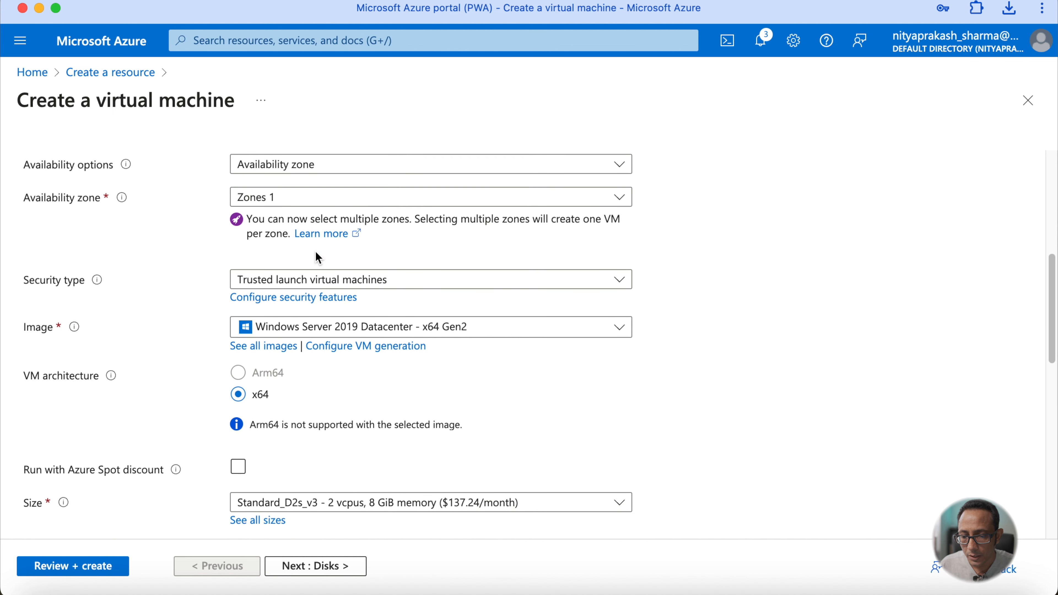
- Select the Ubuntu Server 22.04 LTS - x64 Gen2 image for the virtual machine
{"action": "left_click", "coordinate": [323, 328]}
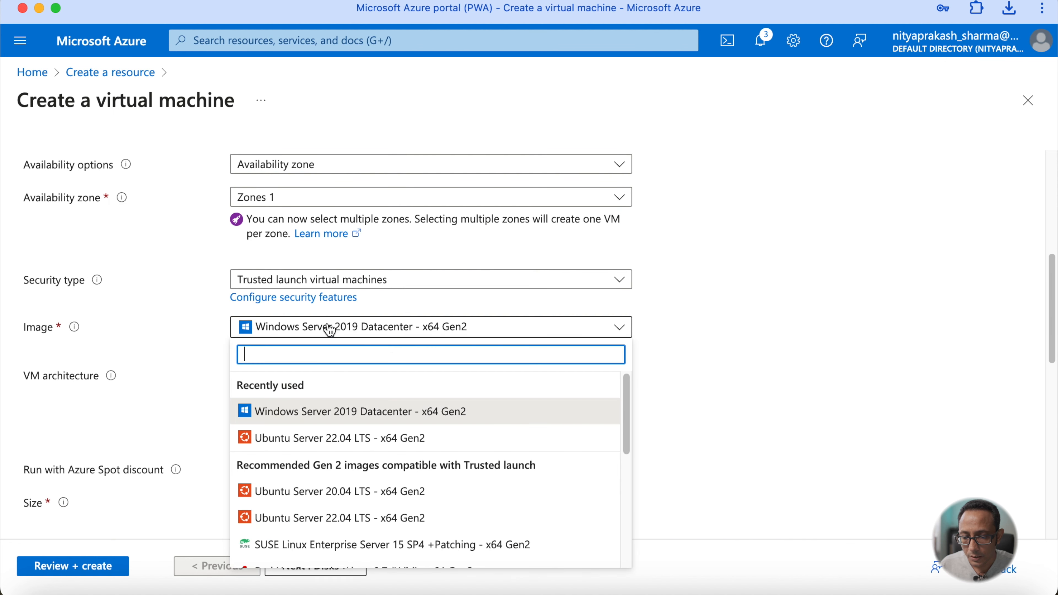
{"action": "left_click", "coordinate": [319, 438]}
{"action": "scroll", "coordinate": [319, 438], "scroll_direction": "down", "scroll_amount": 5}
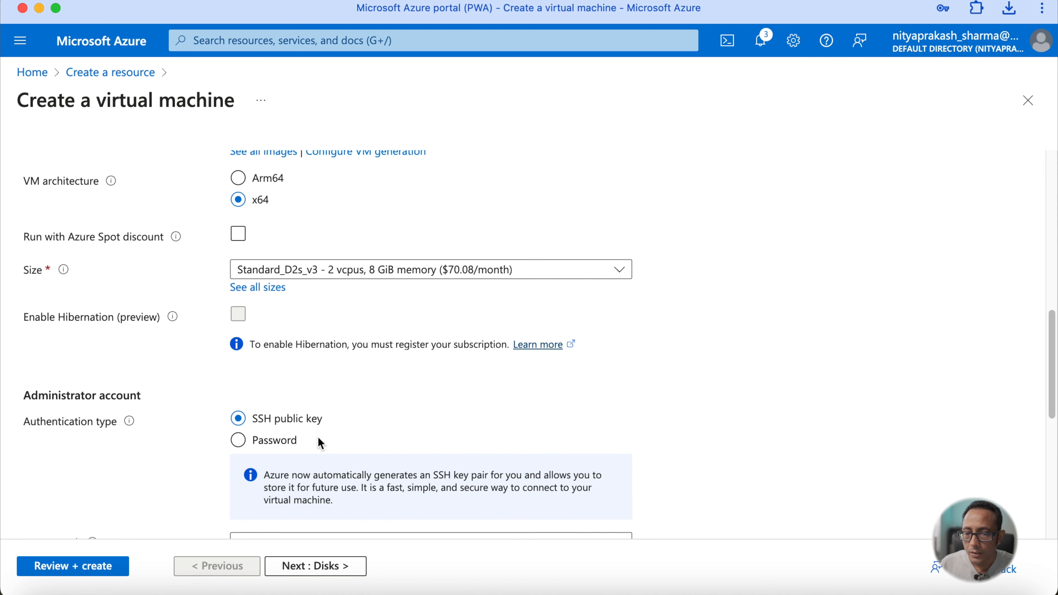
{"action": "scroll", "coordinate": [319, 437], "scroll_direction": "up", "scroll_amount": 1}
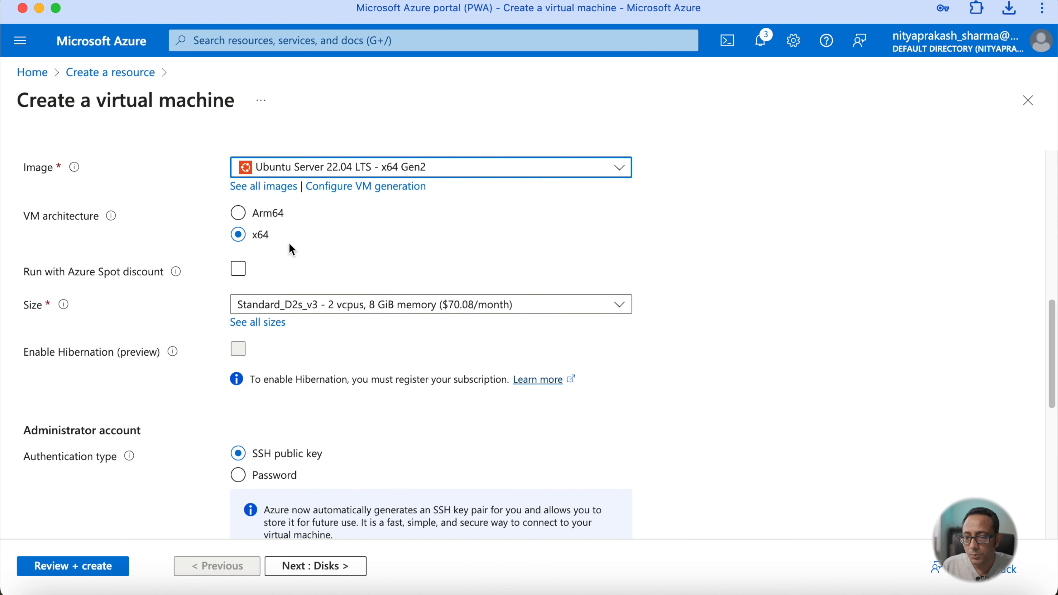
{"action": "scroll", "coordinate": [290, 243], "scroll_direction": "down", "scroll_amount": 3}
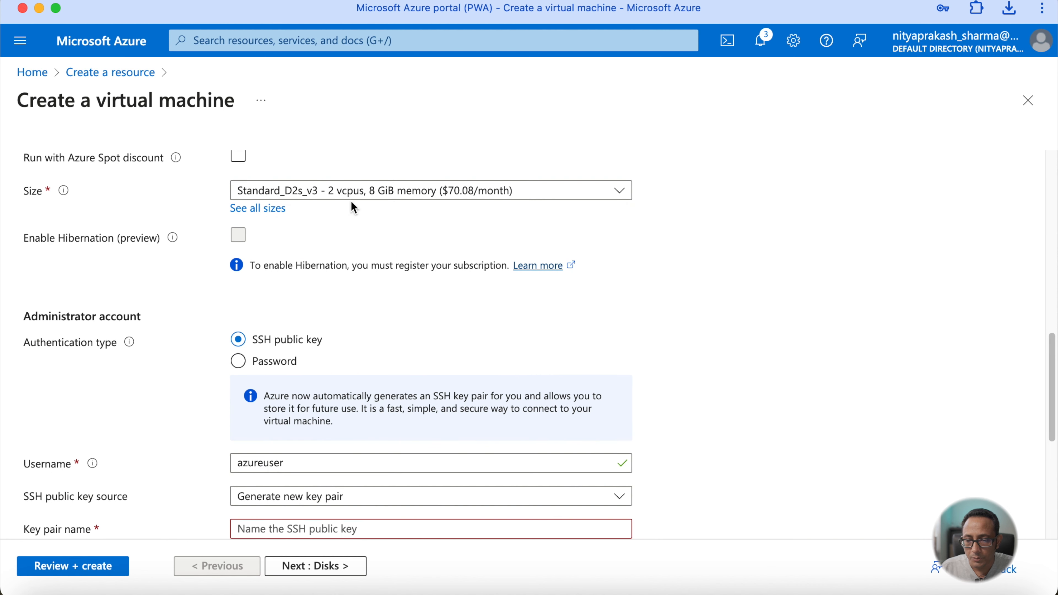
{"action": "scroll", "coordinate": [404, 199], "scroll_direction": "down", "scroll_amount": 4}
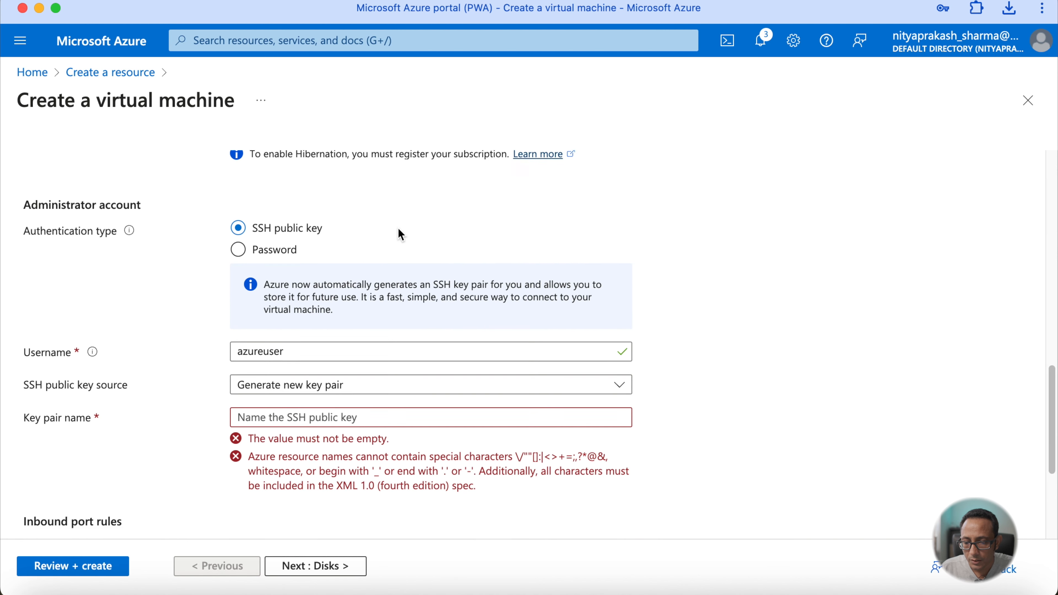
- Name the new SSH key pair npsubuntu
{"action": "left_click", "coordinate": [336, 377]}
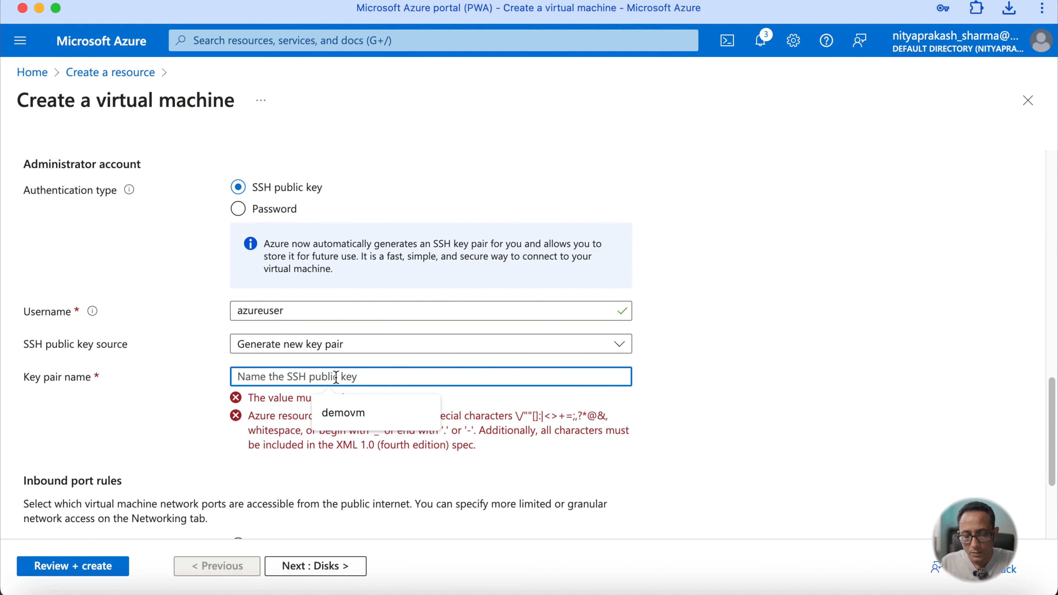
{"action": "type", "text": "nps"}
{"action": "key", "text": "BackSpace"}
{"action": "type", "text": "p"}
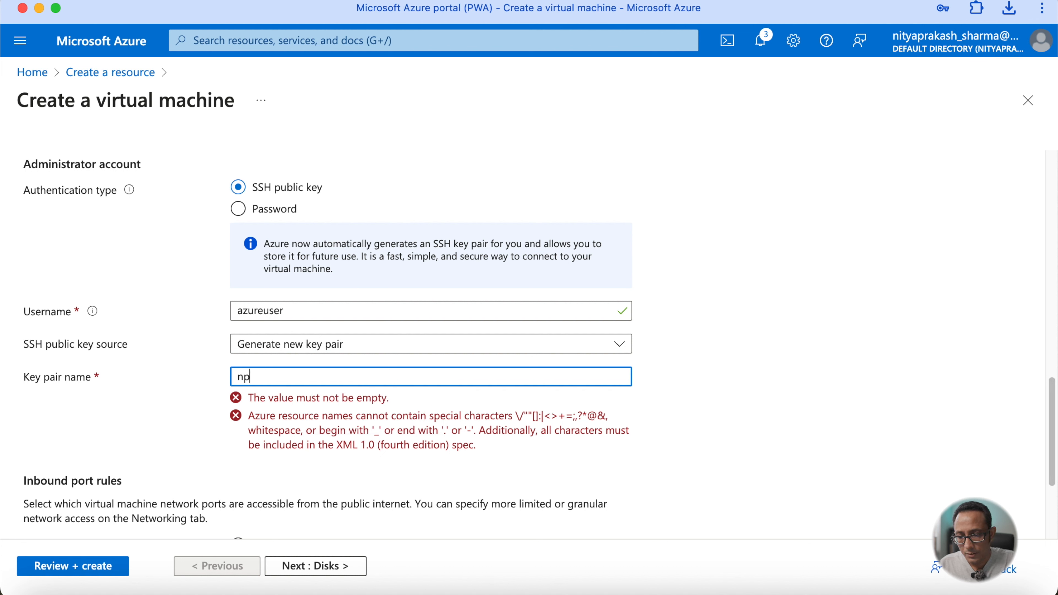
{"action": "type", "text": "subuntu"}
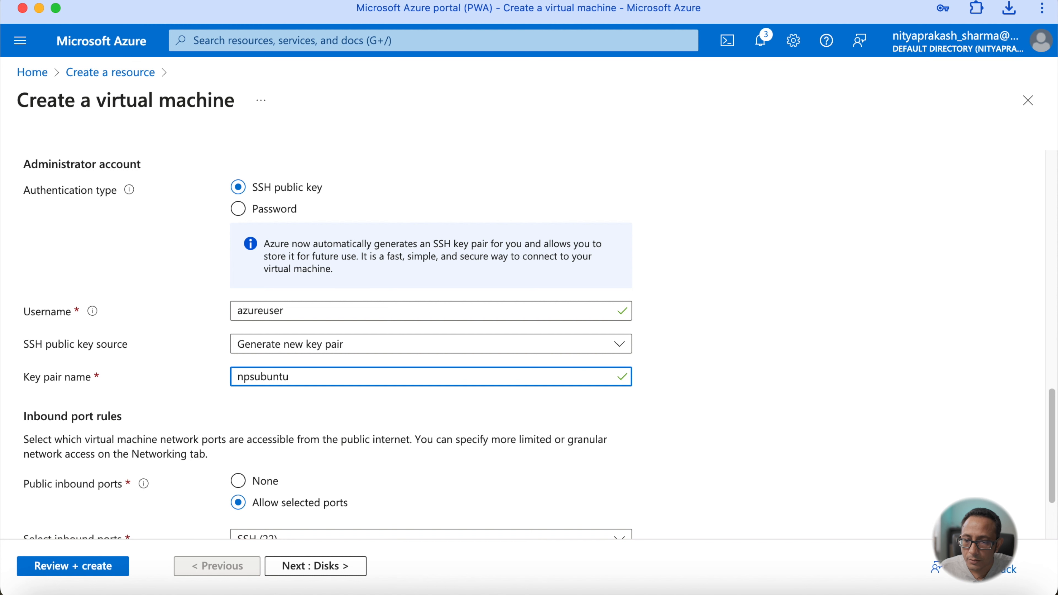
- Move on to networking and create a new virtual network named nps-vnet for the VM
{"action": "scroll", "coordinate": [540, 344], "scroll_direction": "down", "scroll_amount": 3}
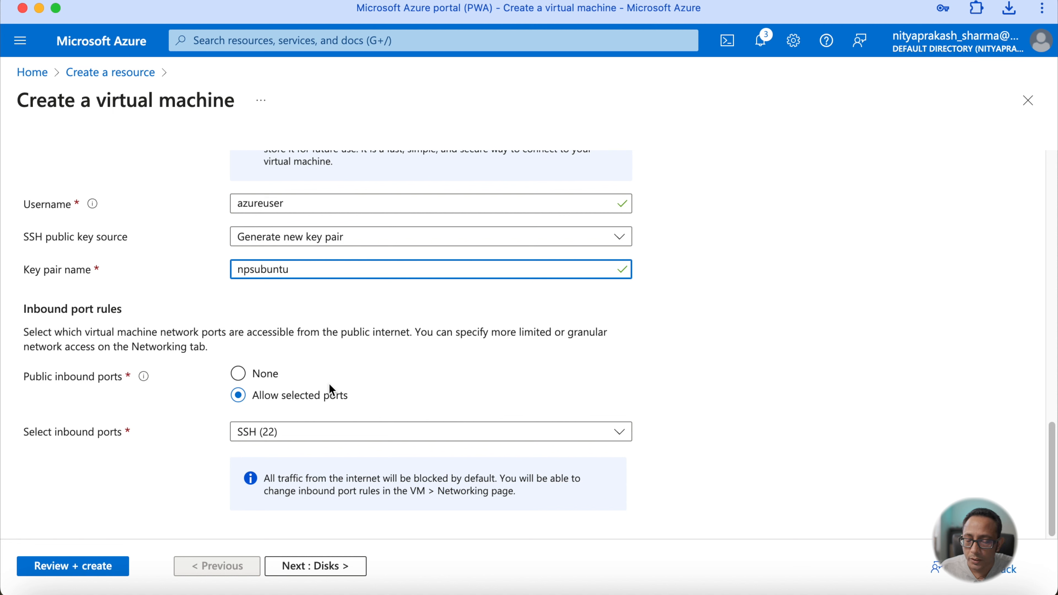
{"action": "left_click", "coordinate": [333, 569]}
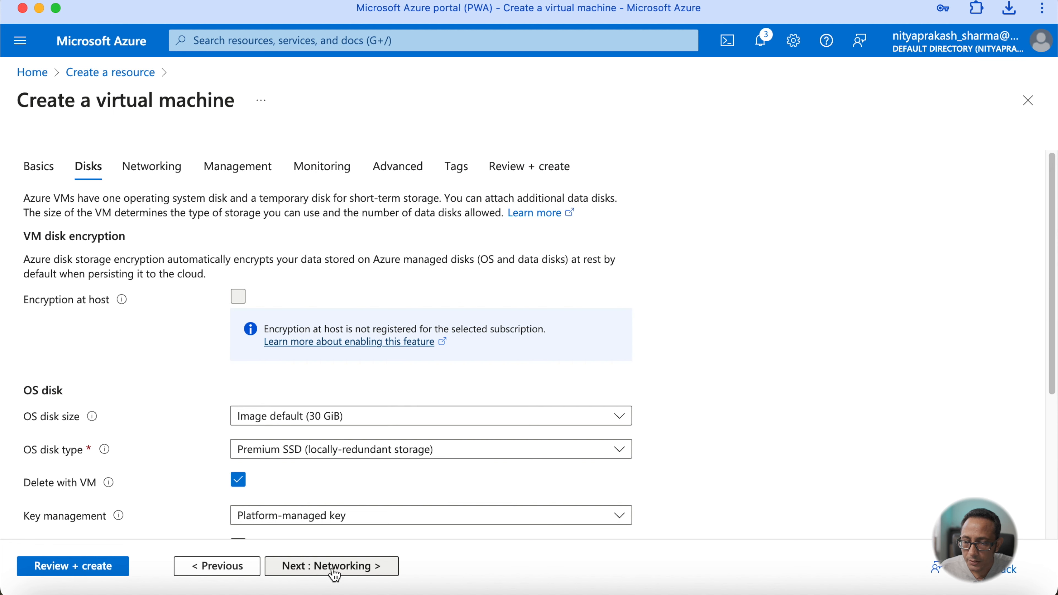
{"action": "scroll", "coordinate": [343, 459], "scroll_direction": "down", "scroll_amount": 3}
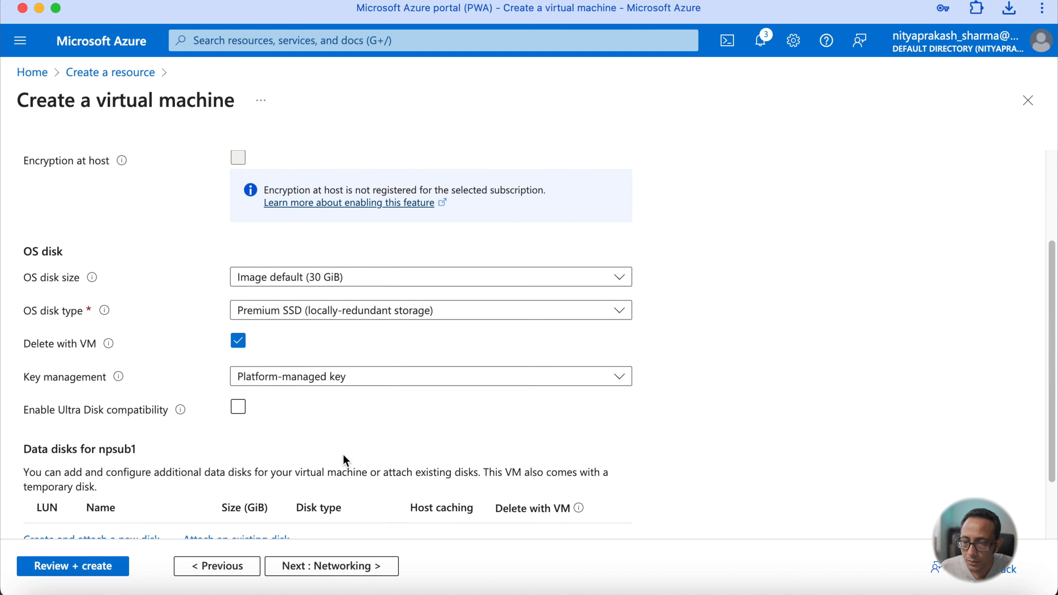
{"action": "scroll", "coordinate": [345, 460], "scroll_direction": "down", "scroll_amount": 2}
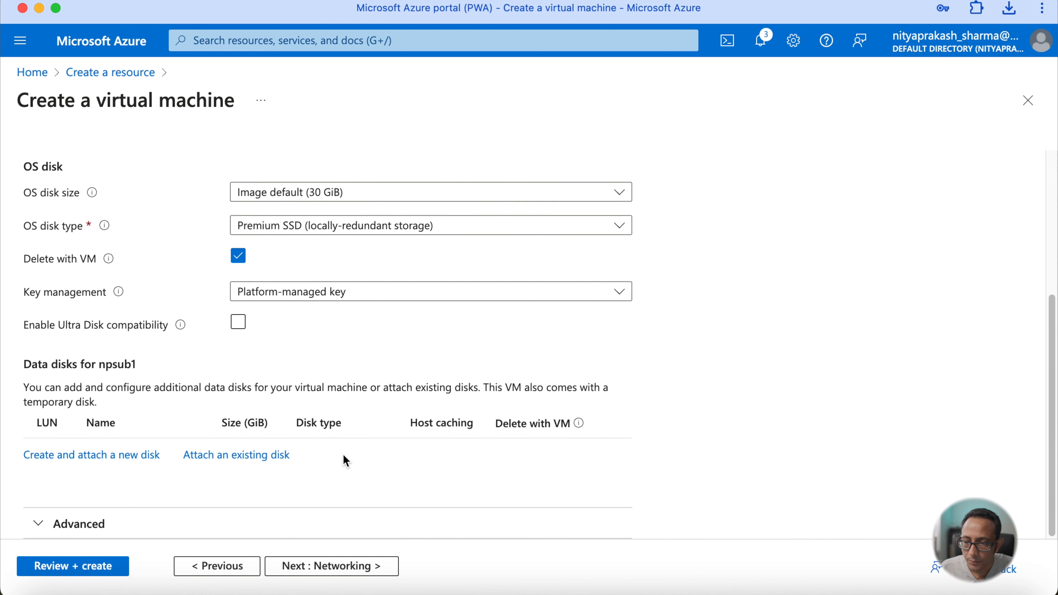
{"action": "left_click", "coordinate": [330, 567]}
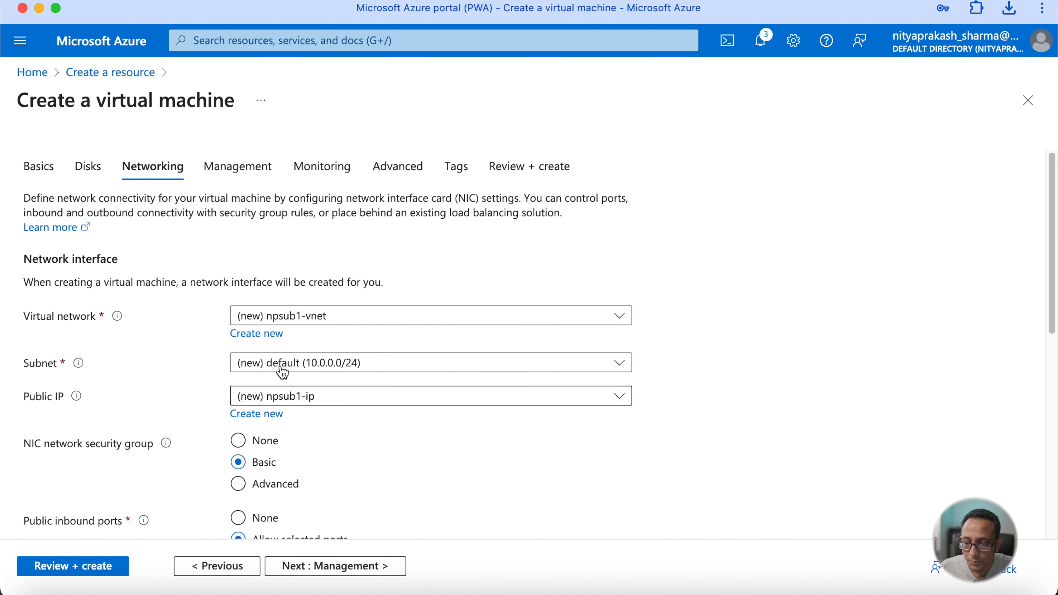
{"action": "left_click", "coordinate": [281, 336]}
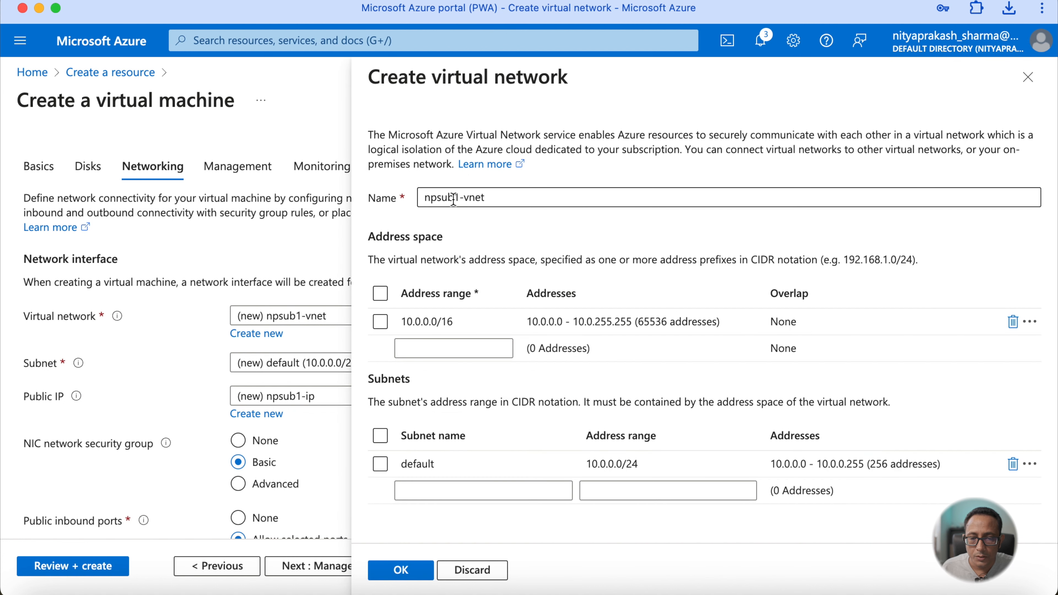
{"action": "left_click_drag", "start_coordinate": [460, 198], "coordinate": [409, 200]}
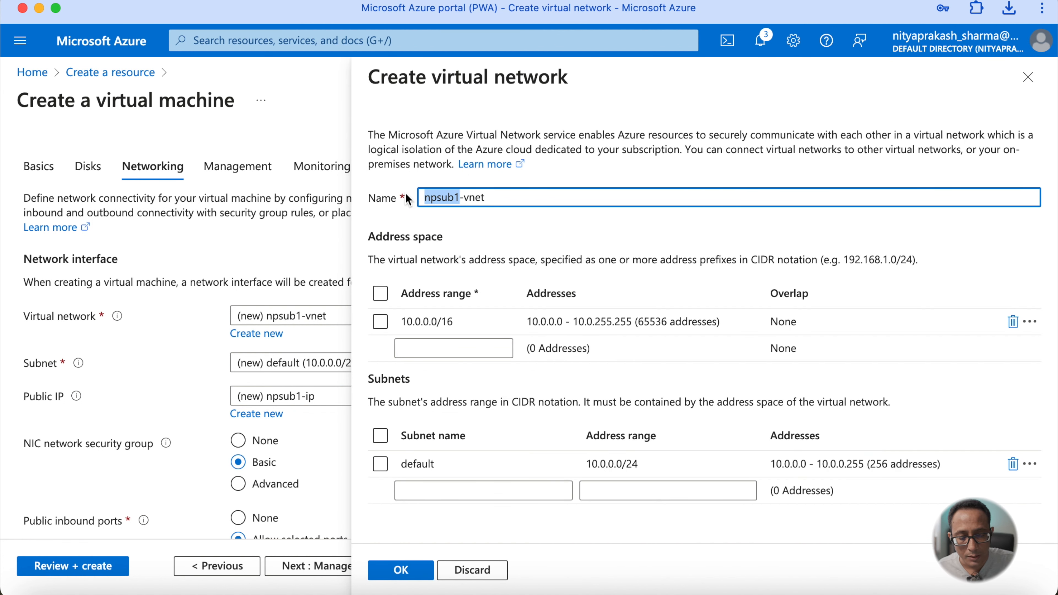
{"action": "key", "text": "BackSpace"}
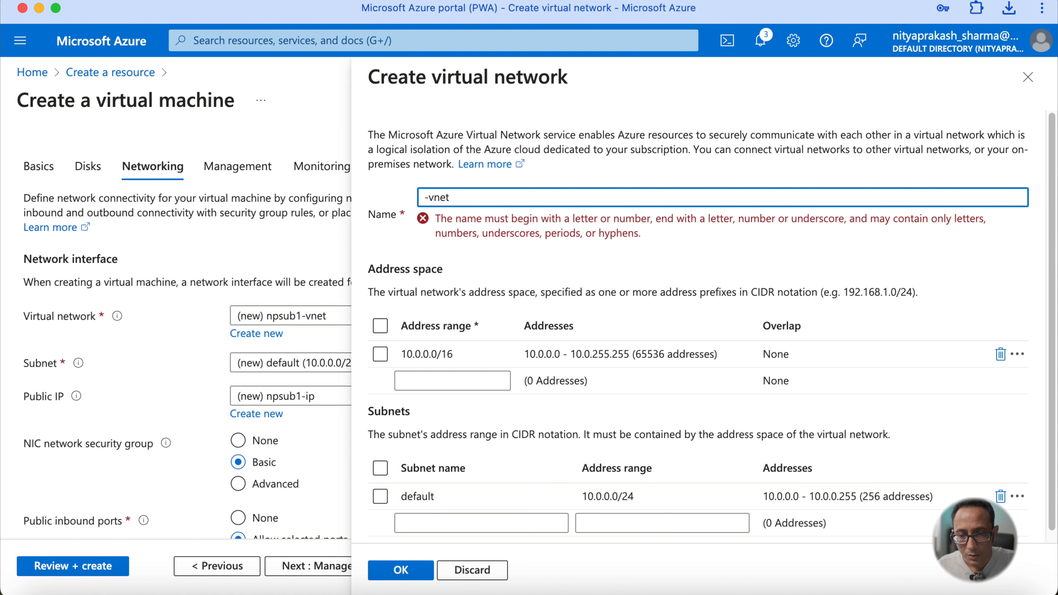
{"action": "type", "text": "nps"}
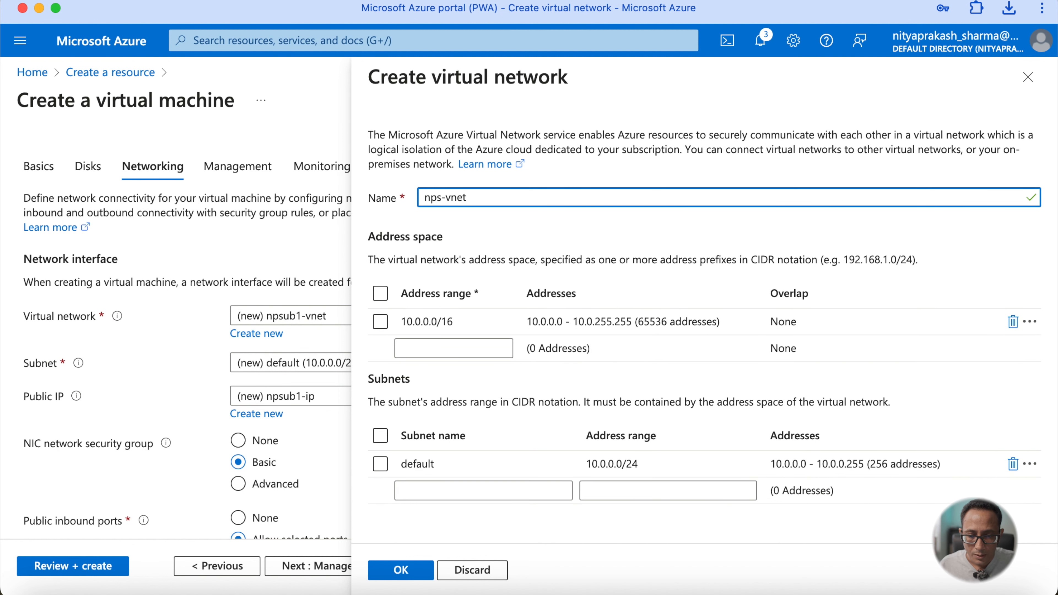
{"action": "left_click", "coordinate": [402, 570]}
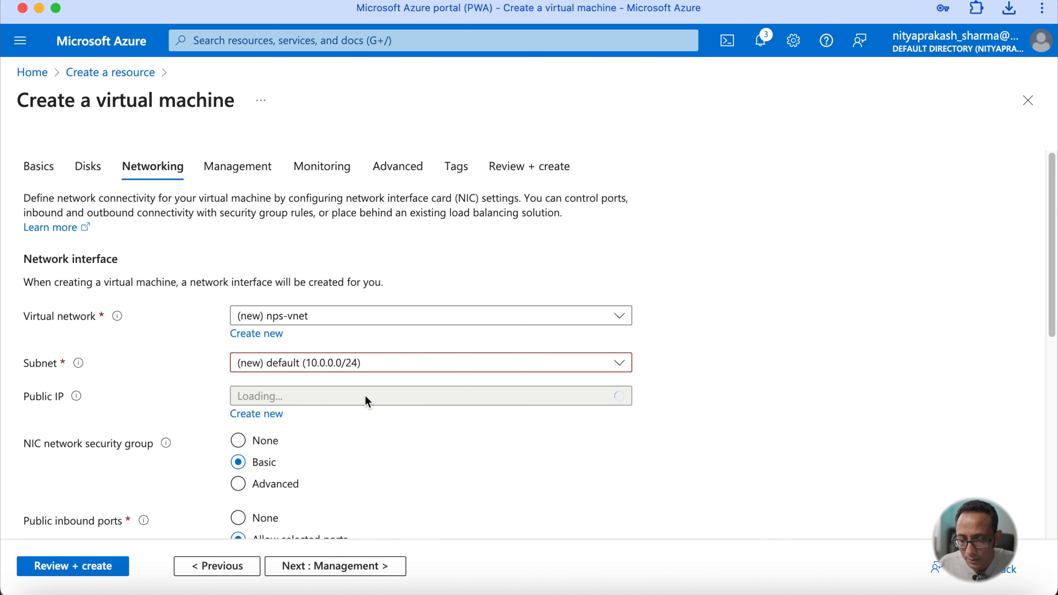
- Skip through the remaining settings to review, then create the VM while downloading its new private key
{"action": "scroll", "coordinate": [365, 466], "scroll_direction": "down", "scroll_amount": 2}
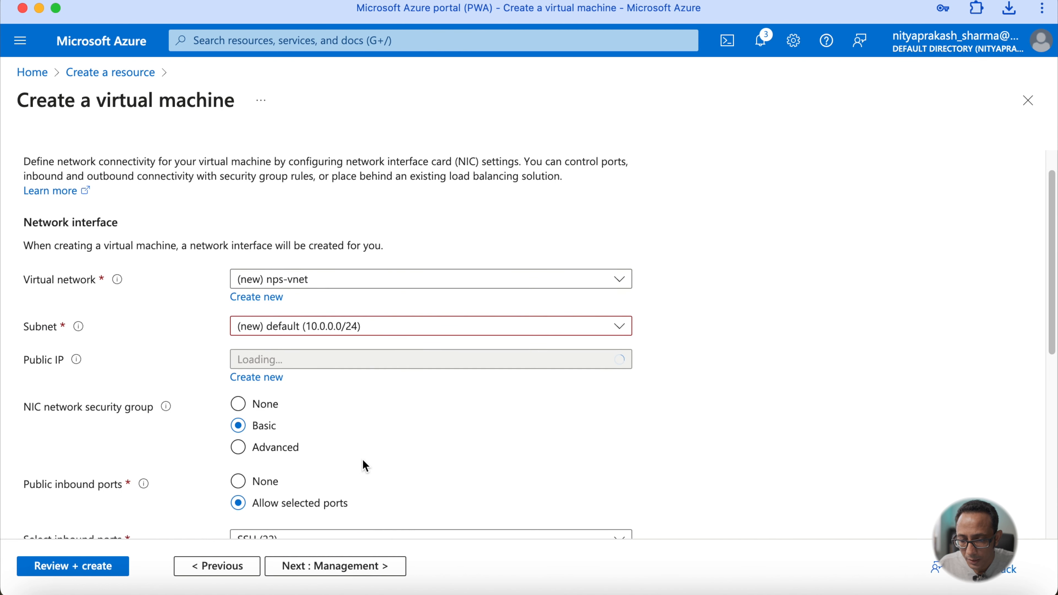
{"action": "scroll", "coordinate": [365, 466], "scroll_direction": "down", "scroll_amount": 9}
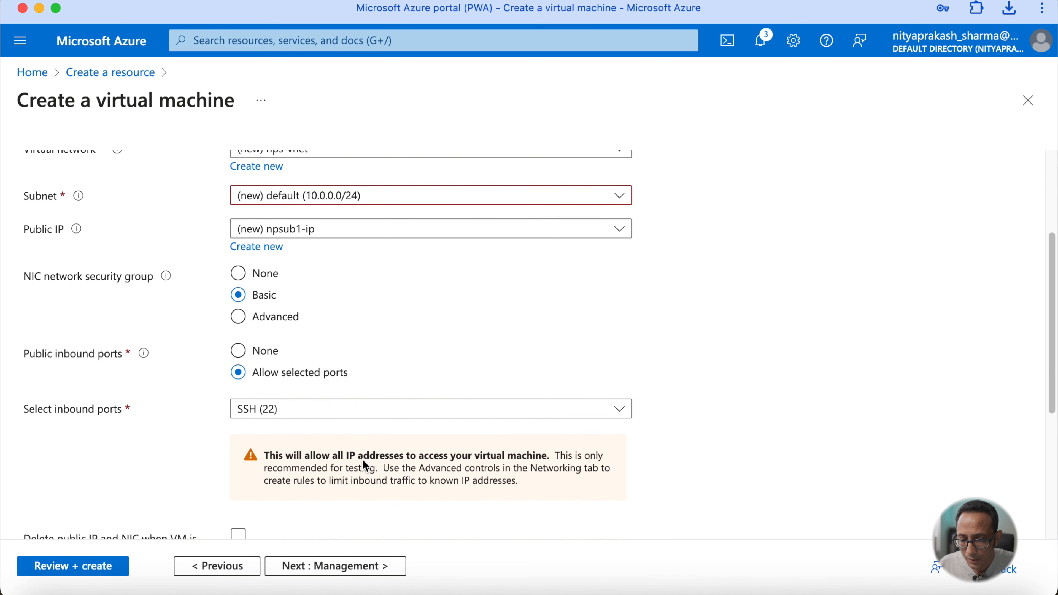
{"action": "scroll", "coordinate": [365, 466], "scroll_direction": "down", "scroll_amount": 1}
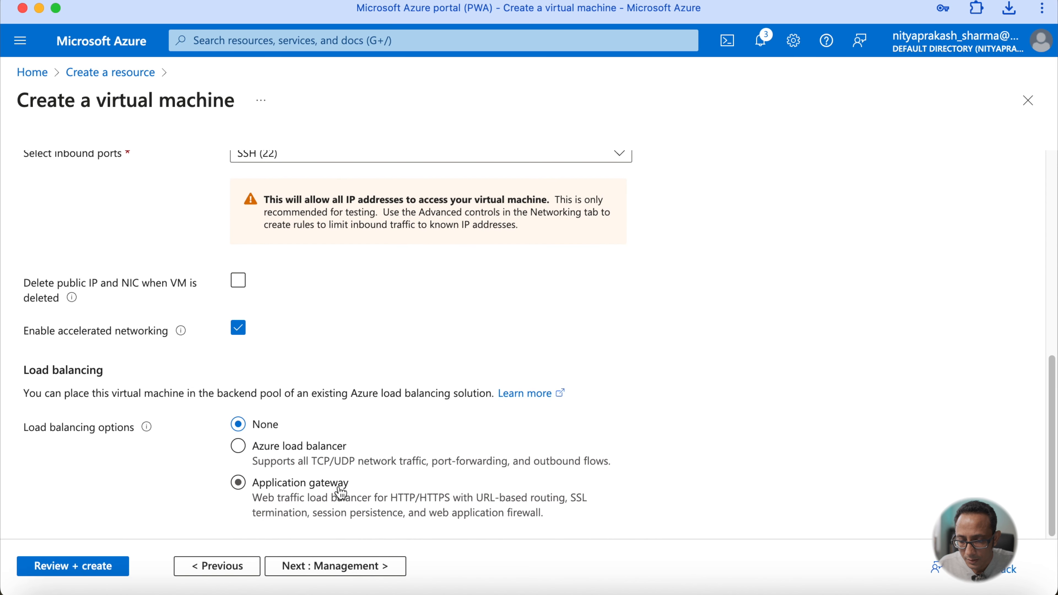
{"action": "left_click", "coordinate": [355, 567]}
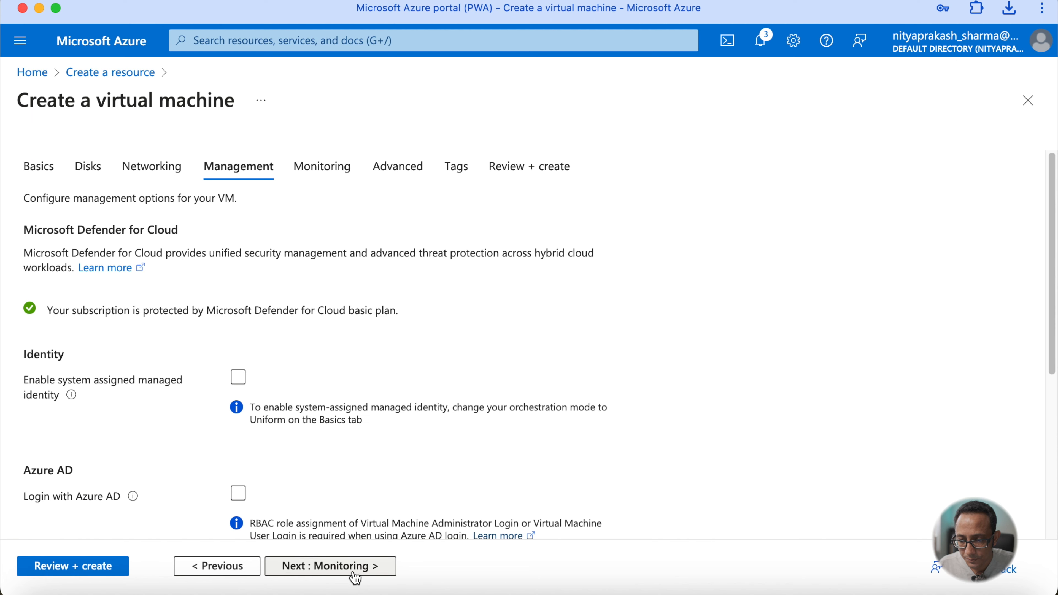
{"action": "left_click", "coordinate": [355, 567]}
{"action": "left_click", "coordinate": [355, 578]}
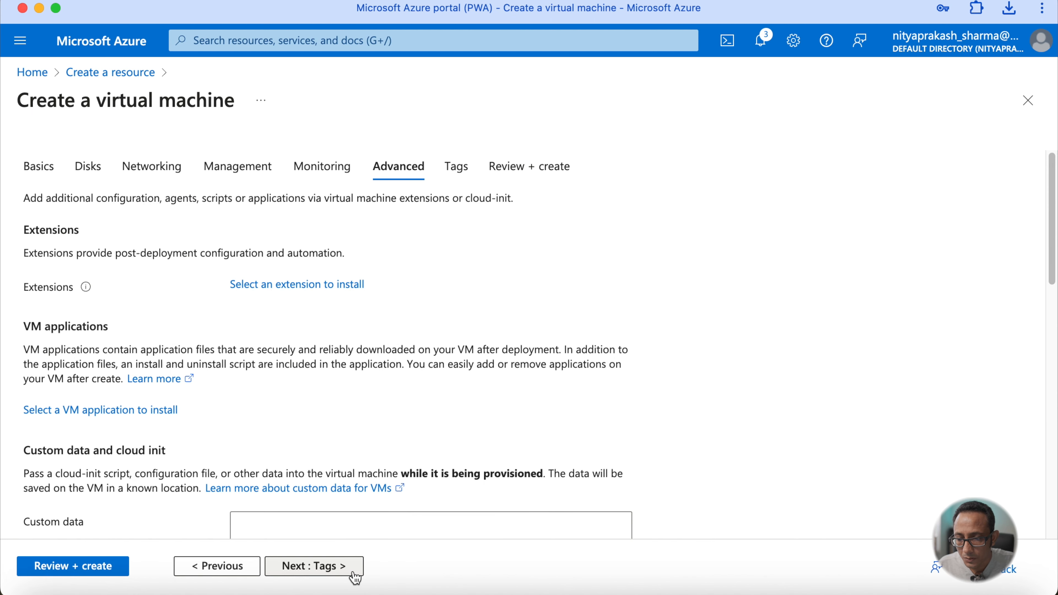
{"action": "left_click", "coordinate": [355, 578]}
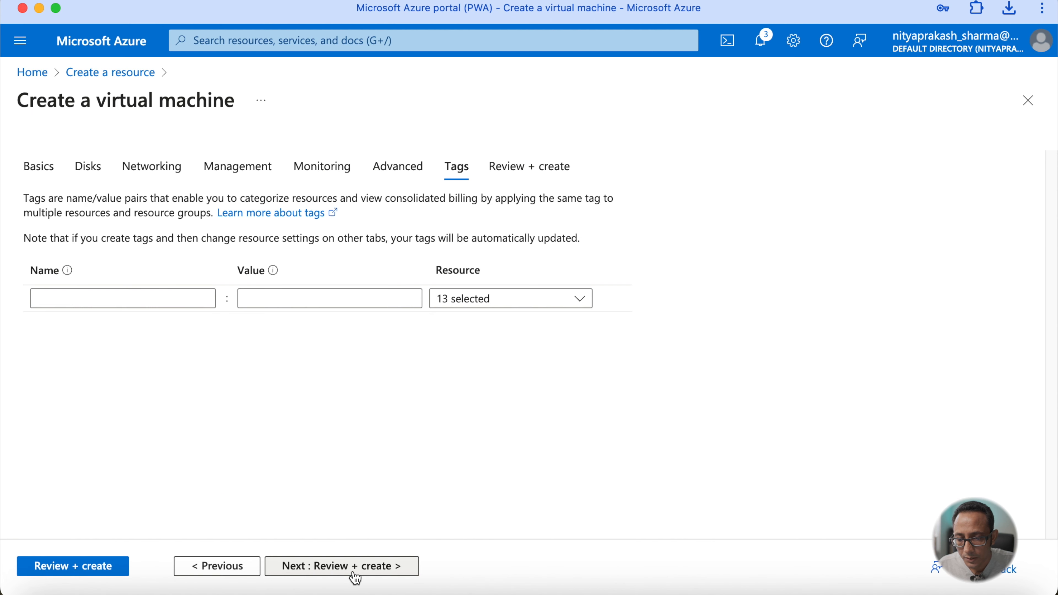
{"action": "left_click", "coordinate": [354, 577]}
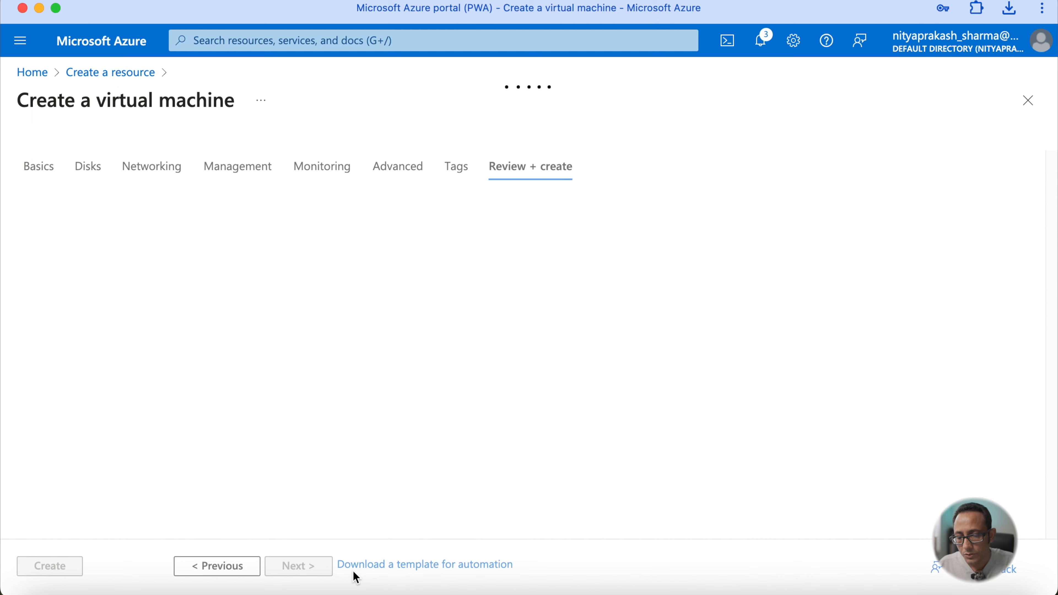
{"action": "scroll", "coordinate": [112, 479], "scroll_direction": "down", "scroll_amount": 3}
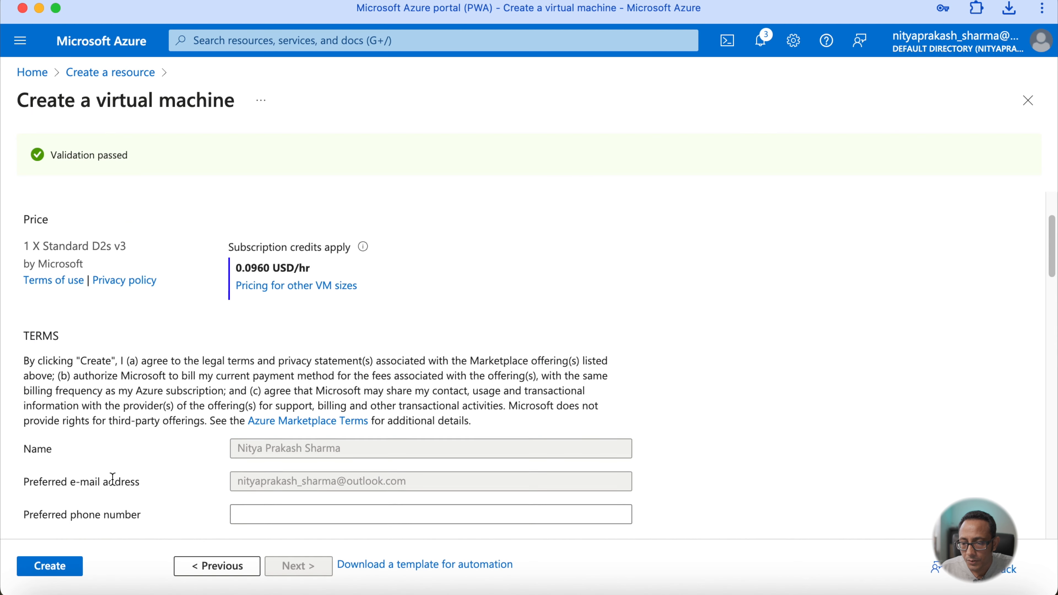
{"action": "left_click", "coordinate": [50, 566]}
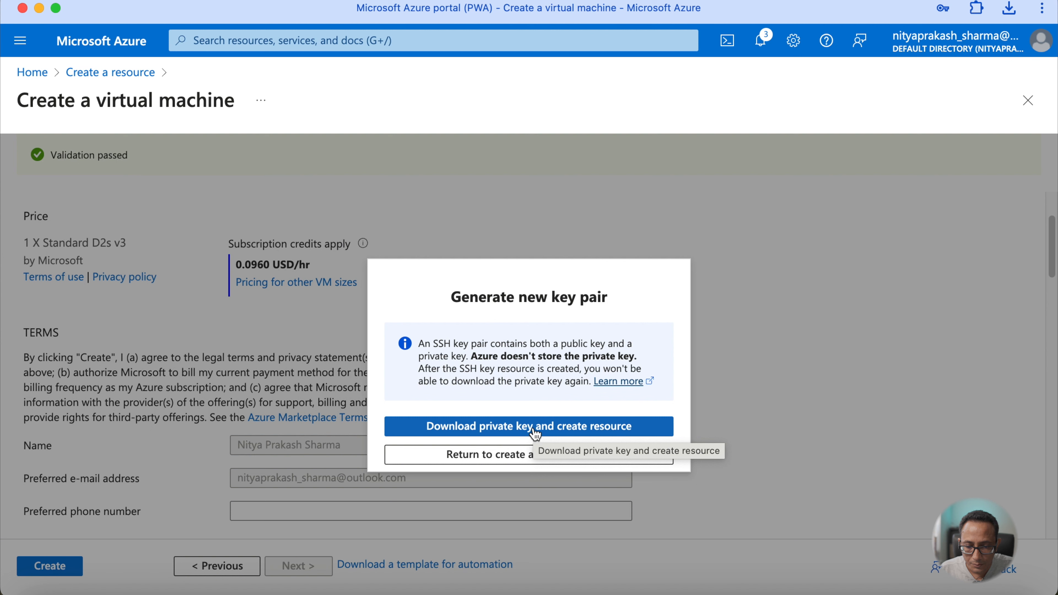
{"action": "left_click", "coordinate": [509, 429]}
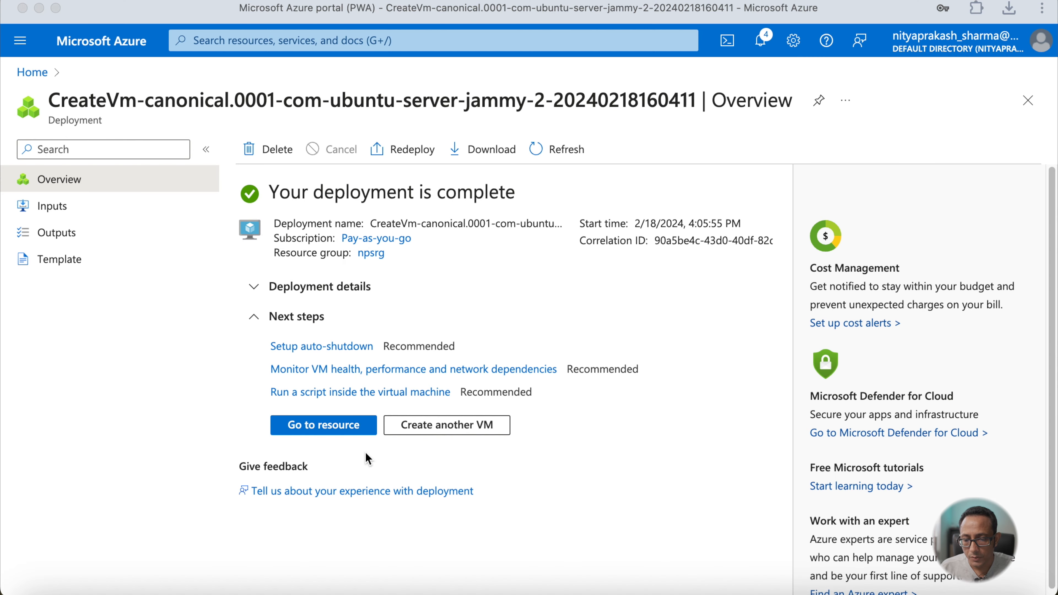
- Open the deployed npsub1 VM and view its boot diagnostics screenshot
{"action": "left_click", "coordinate": [341, 423]}
{"action": "left_click", "coordinate": [340, 431]}
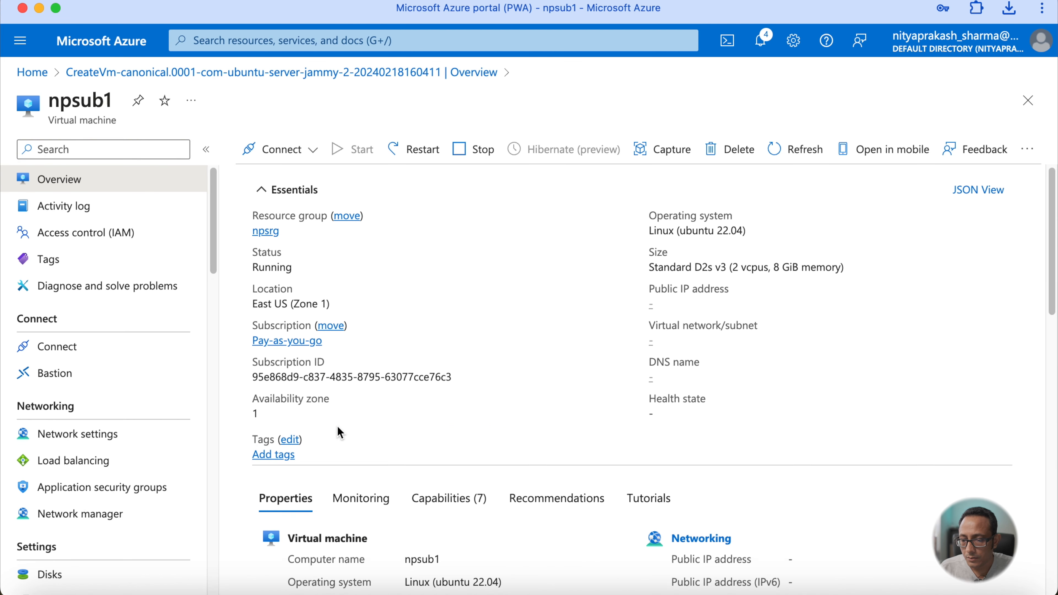
{"action": "scroll", "coordinate": [178, 482], "scroll_direction": "down", "scroll_amount": 10}
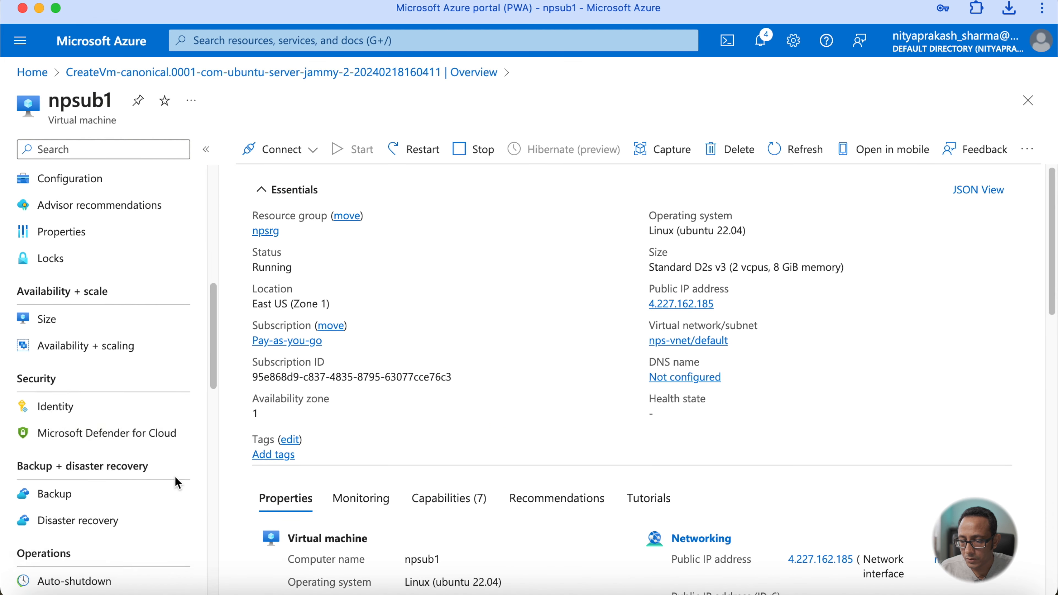
{"action": "scroll", "coordinate": [177, 483], "scroll_direction": "down", "scroll_amount": 10}
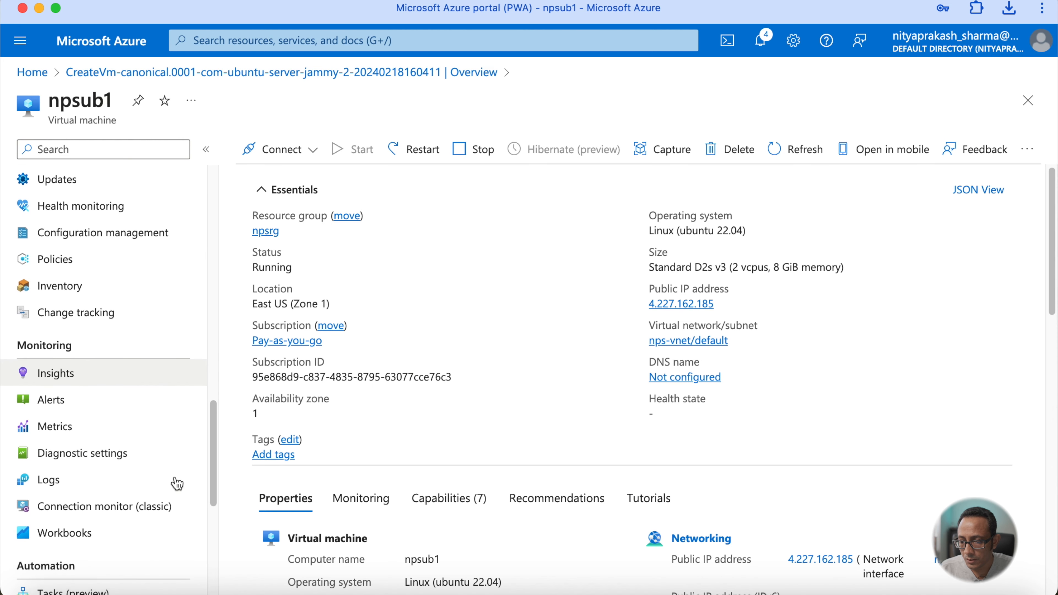
{"action": "scroll", "coordinate": [177, 483], "scroll_direction": "down", "scroll_amount": 10}
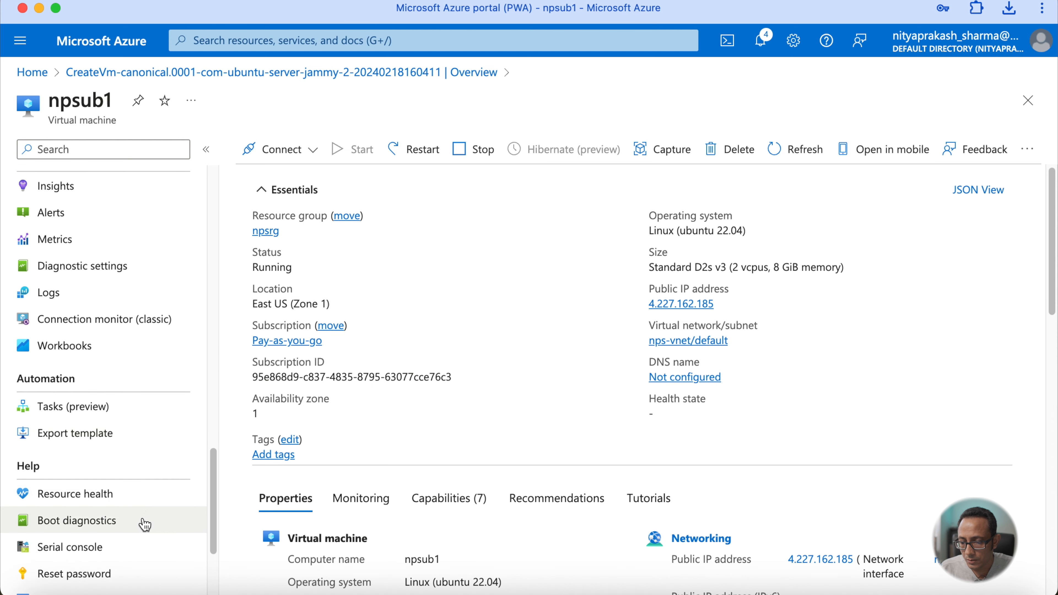
{"action": "left_click", "coordinate": [145, 524]}
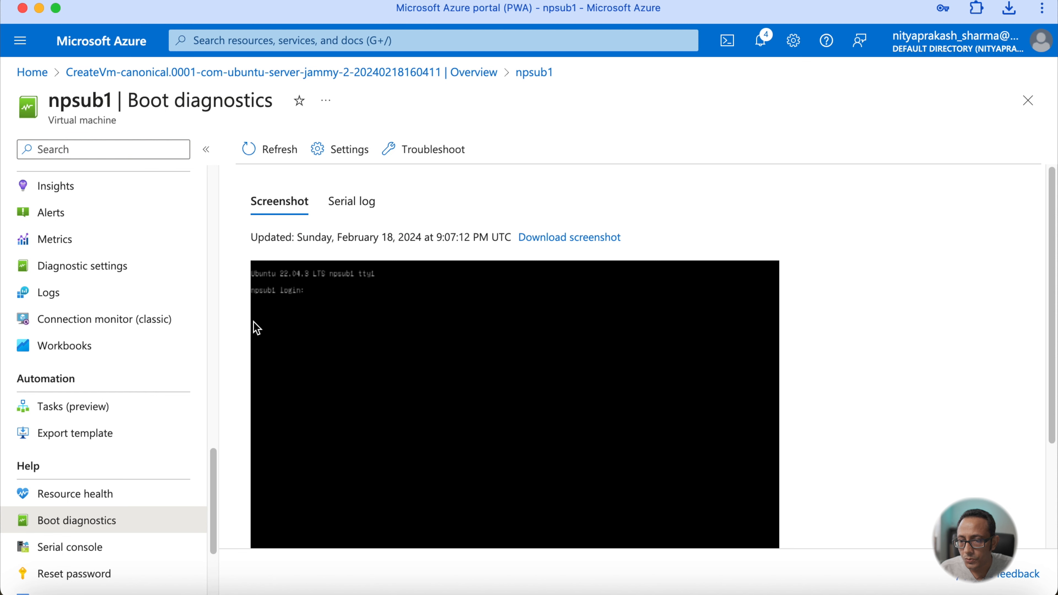
- Open the VM's Native SSH connection instructions and switch to a local Terminal window
{"action": "scroll", "coordinate": [66, 359], "scroll_direction": "up", "scroll_amount": 10}
{"action": "left_click", "coordinate": [61, 180]}
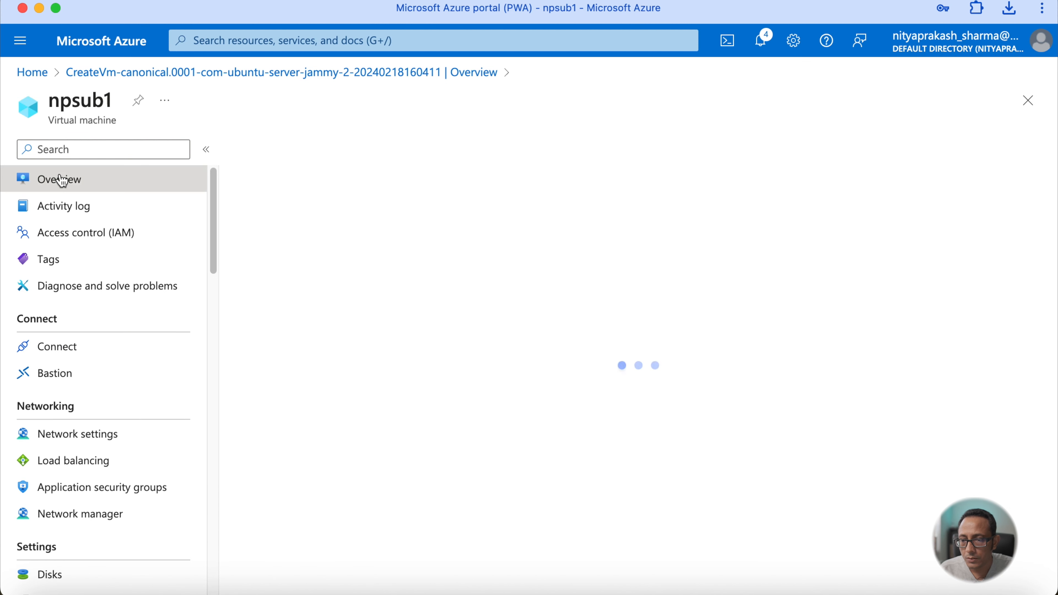
{"action": "left_click", "coordinate": [314, 149]}
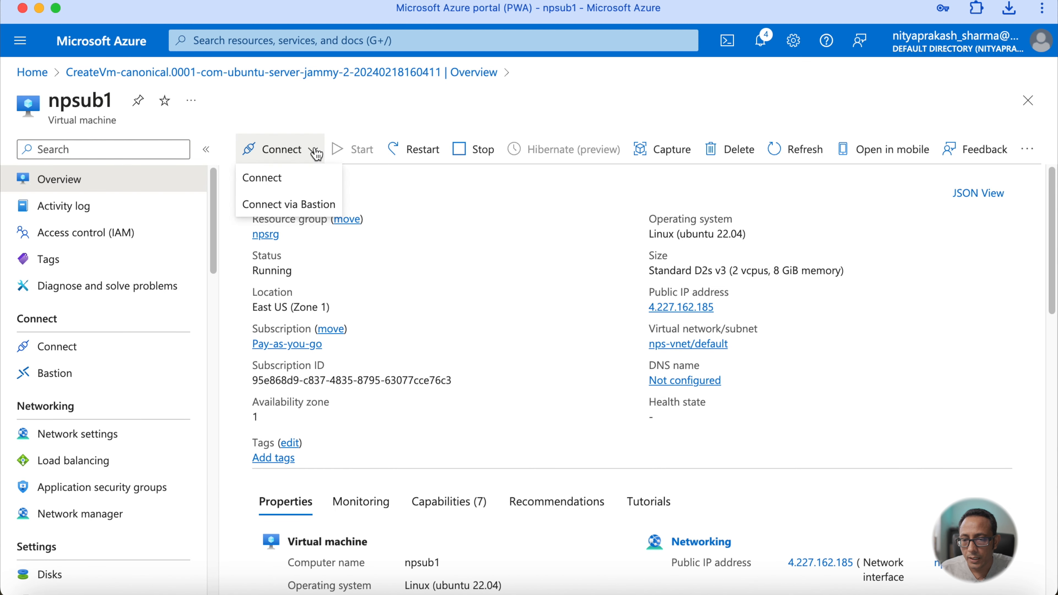
{"action": "left_click", "coordinate": [285, 176]}
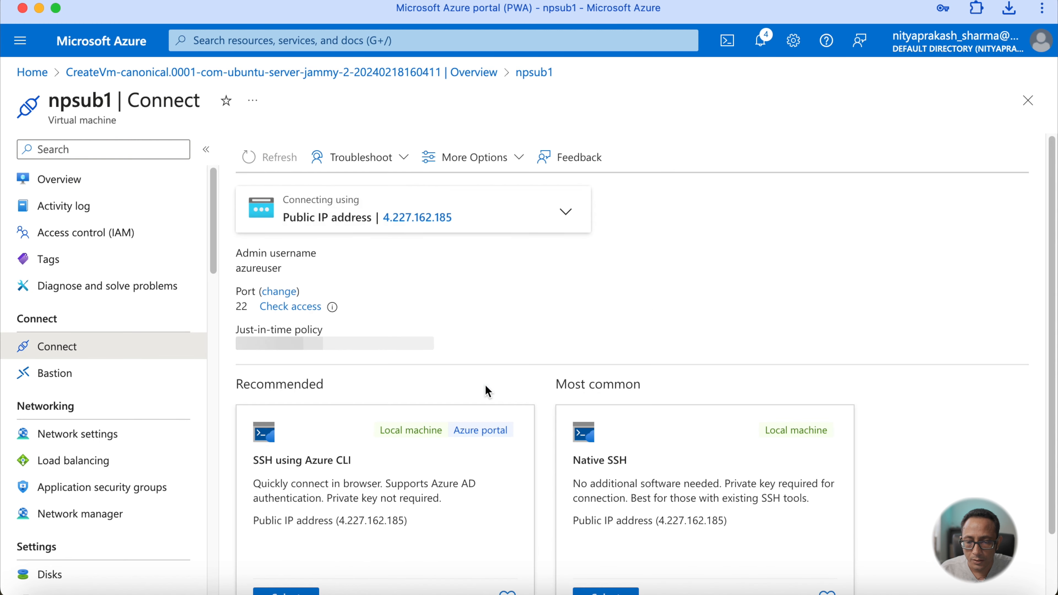
{"action": "scroll", "coordinate": [488, 391], "scroll_direction": "down", "scroll_amount": 3}
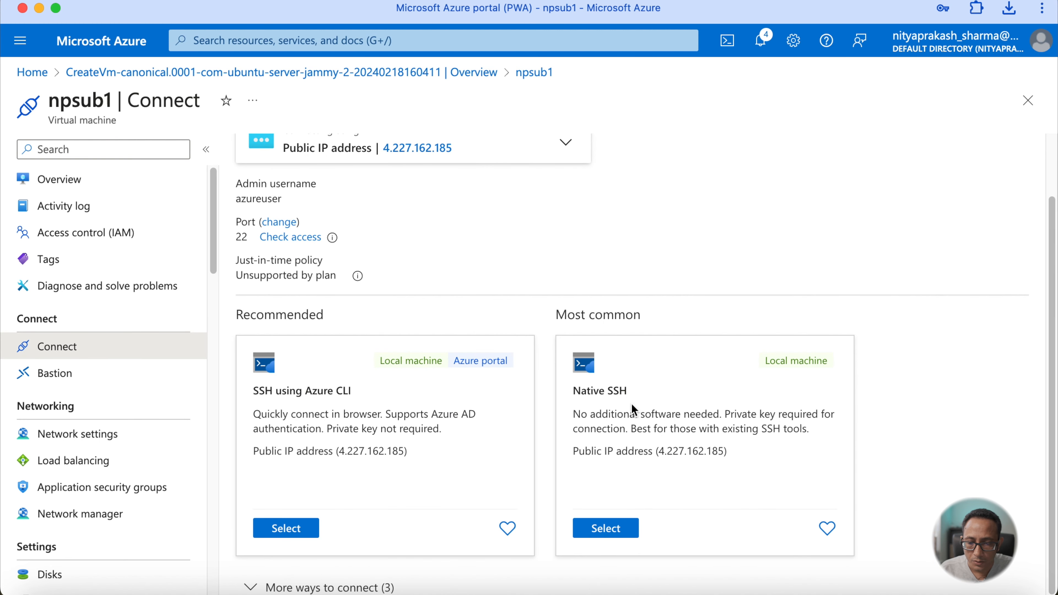
{"action": "left_click", "coordinate": [606, 528]}
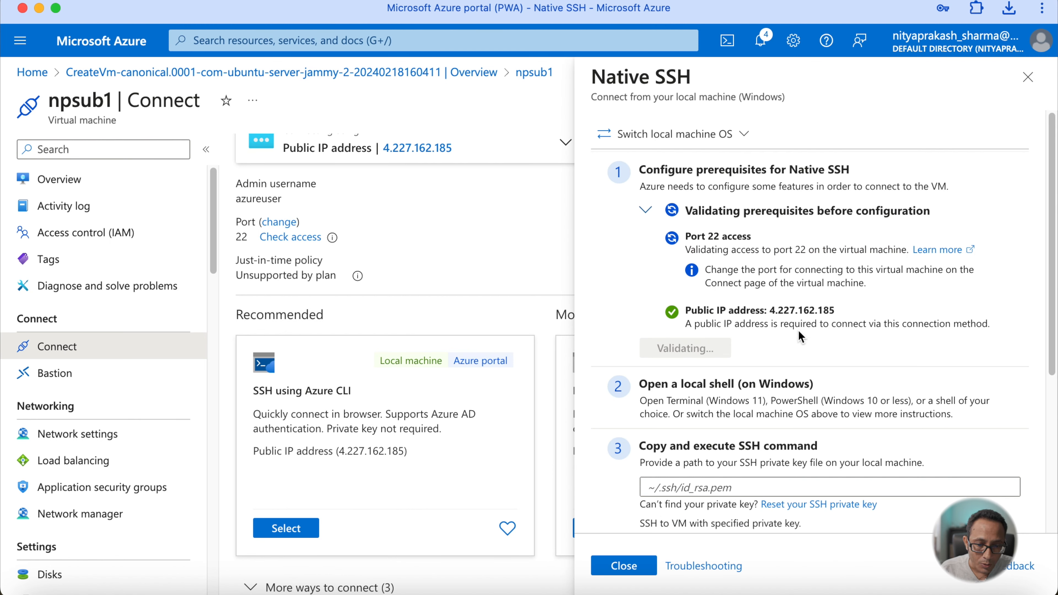
{"action": "scroll", "coordinate": [741, 315], "scroll_direction": "down", "scroll_amount": 3}
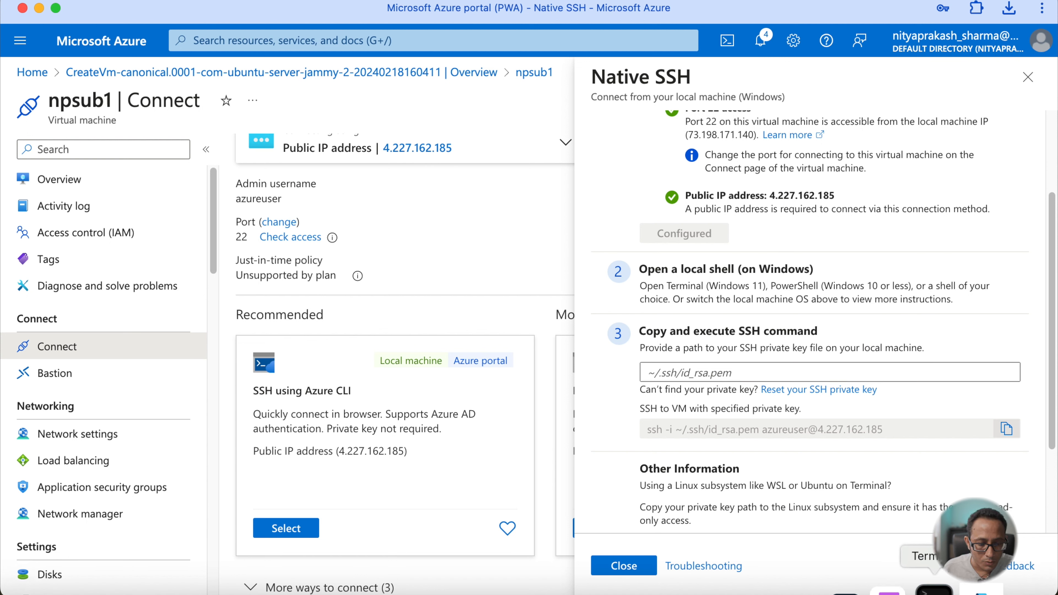
{"action": "left_click", "coordinate": [944, 590]}
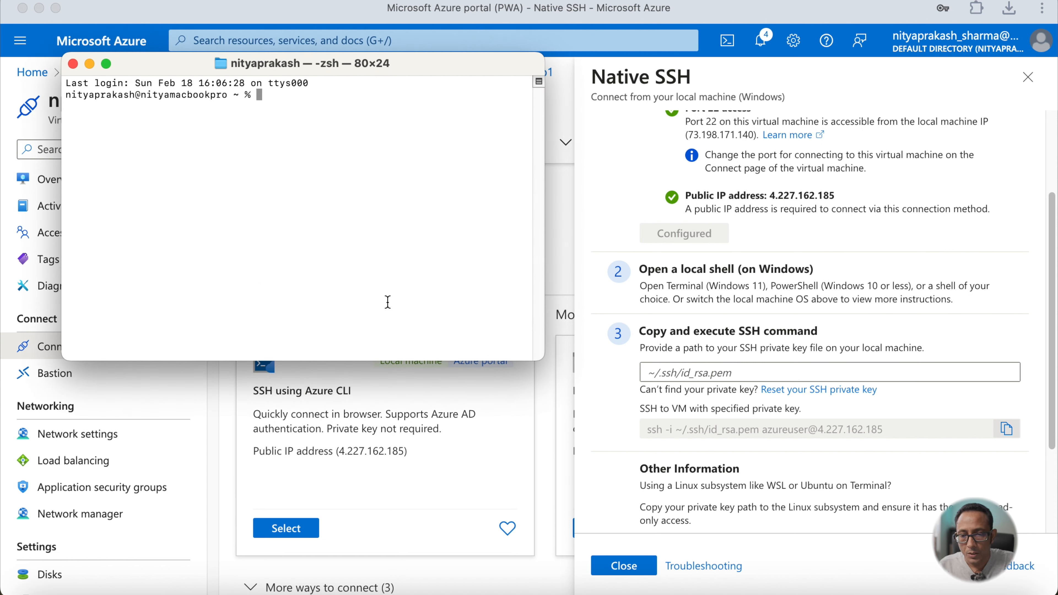
- In Terminal, change to the Downloads folder and list its files by date to locate the npsubuntu.pem key
{"action": "type", "text": "cd D"}
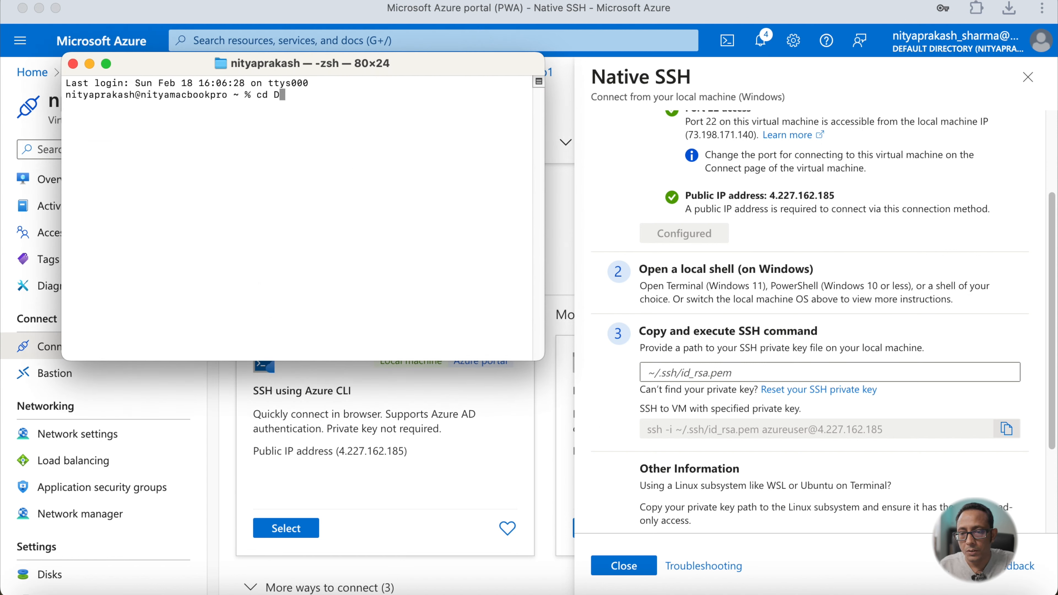
{"action": "type", "text": "ownloads"}
{"action": "key", "text": "Return"}
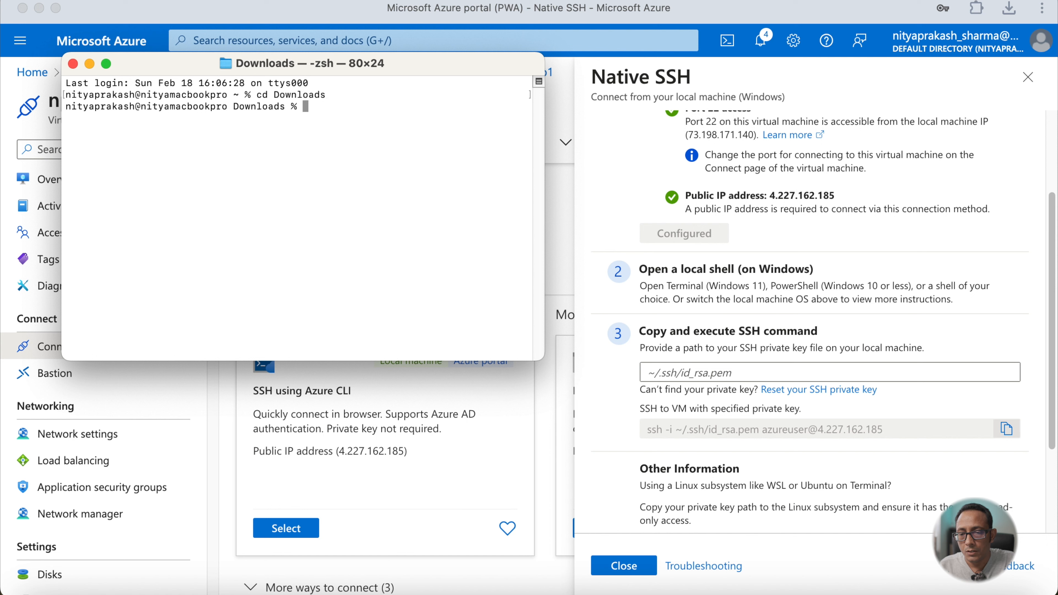
{"action": "type", "text": "ls -ltr"}
{"action": "key", "text": "Return"}
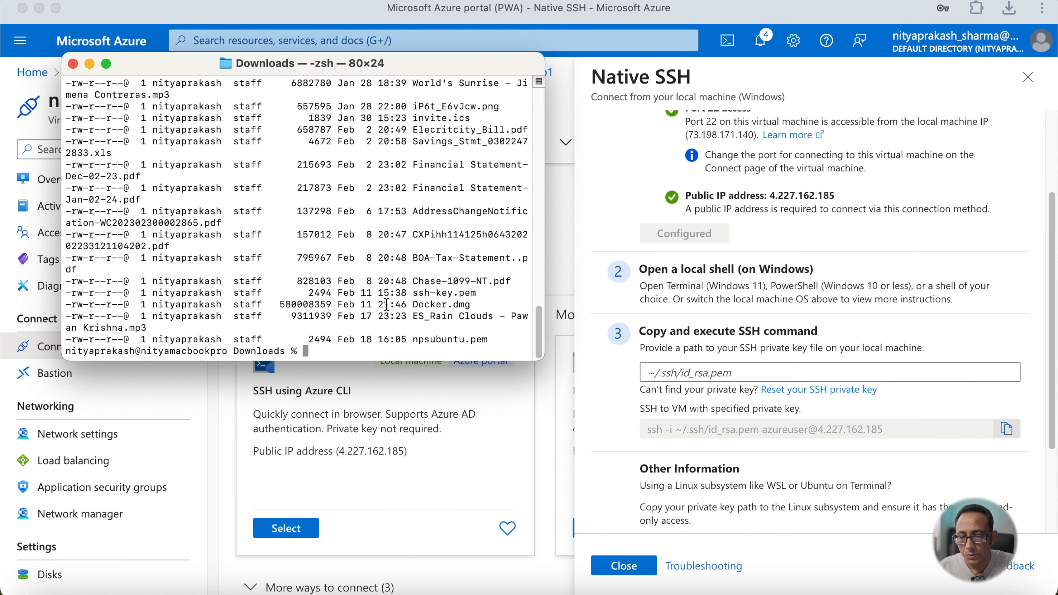
{"action": "triple_click", "coordinate": [487, 339]}
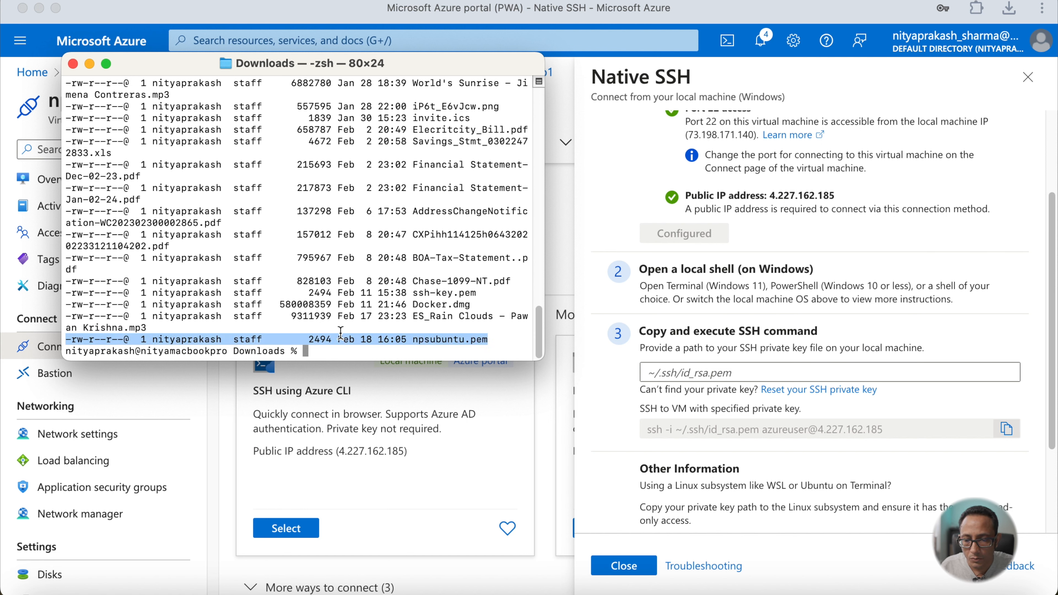
{"action": "left_click", "coordinate": [325, 353]}
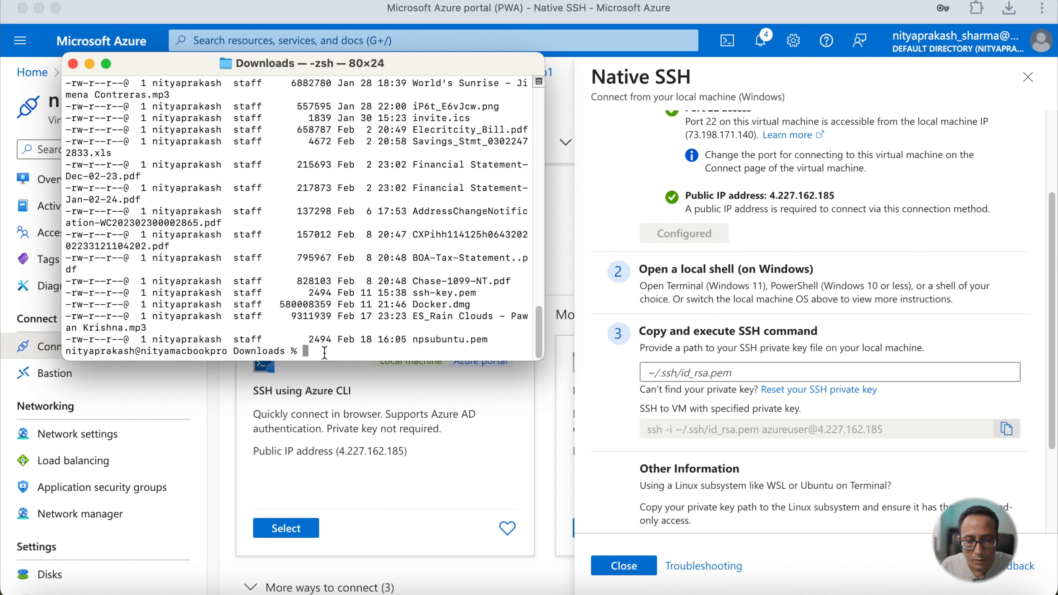
- Copy npsubuntu.pem from Downloads into the ~/.ssh folder
{"action": "type", "text": "cd"}
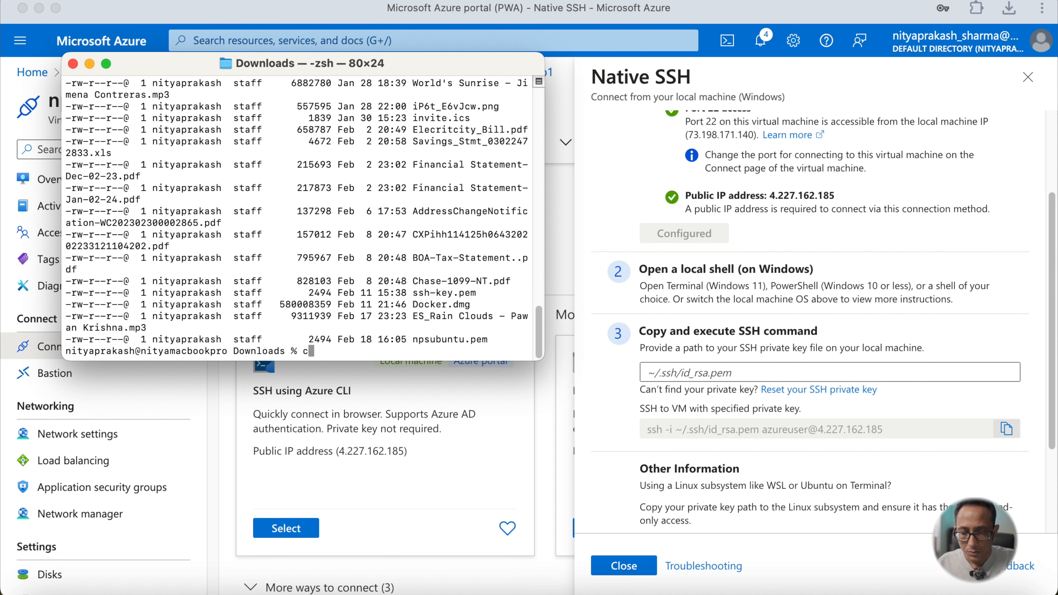
{"action": "key", "text": "BackSpace"}
{"action": "key", "text": "BackSpace"}
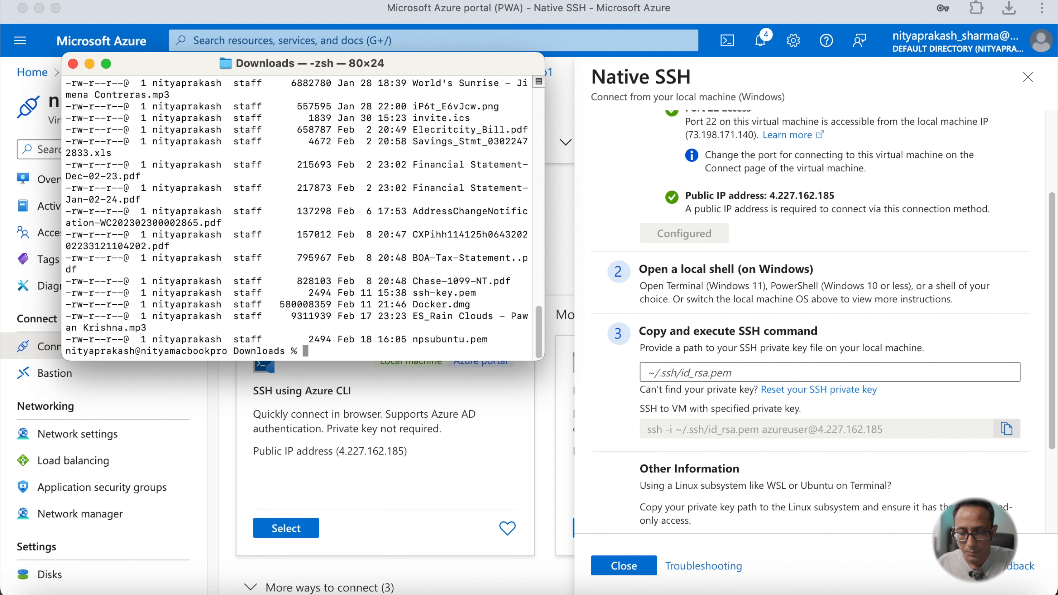
{"action": "type", "text": "p npsubuntu.pem "}
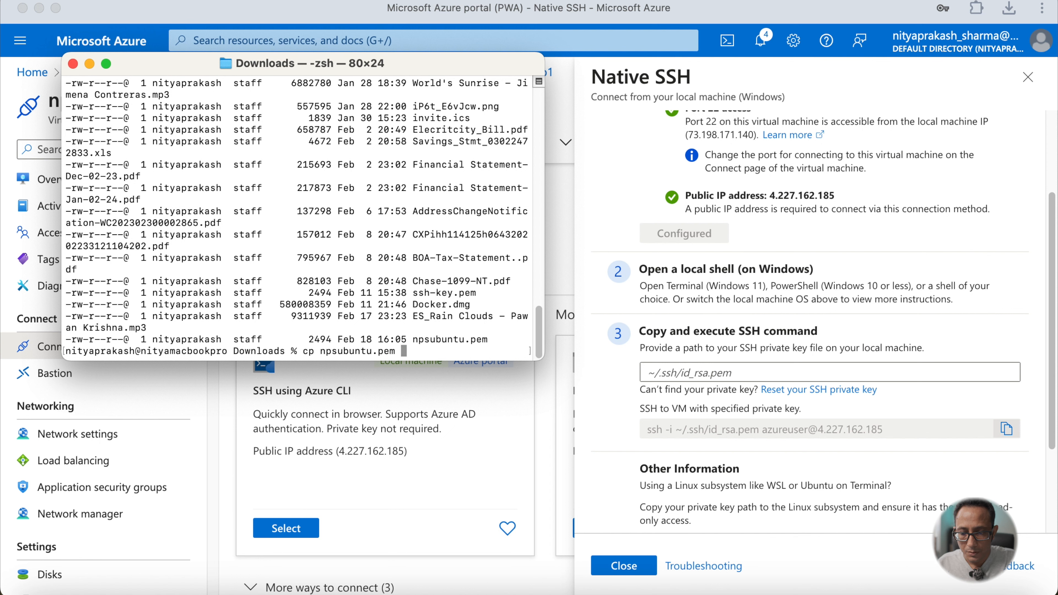
{"action": "type", "text": "."}
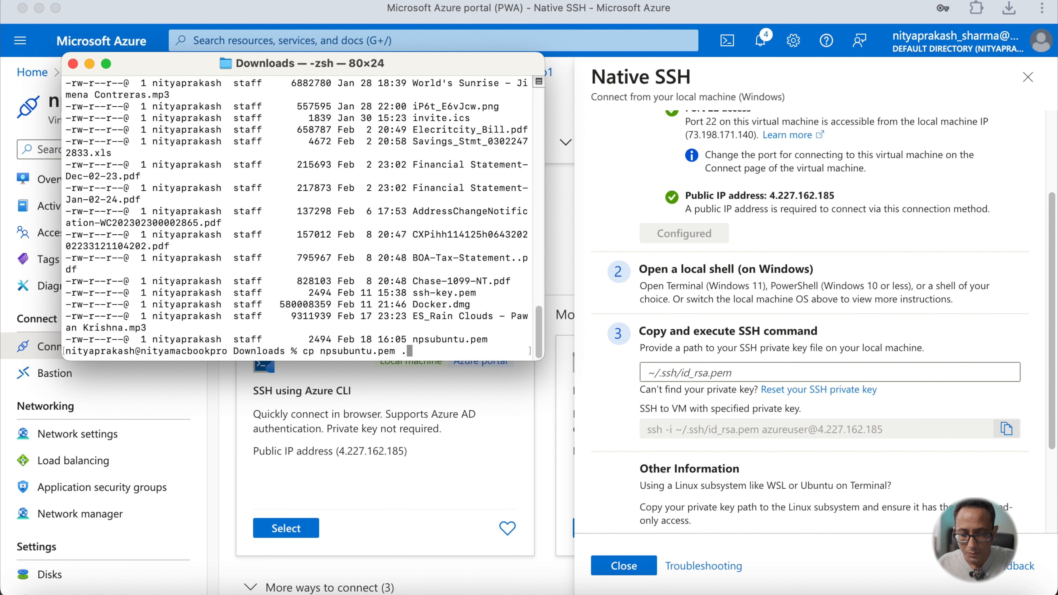
{"action": "key", "text": "BackSpace"}
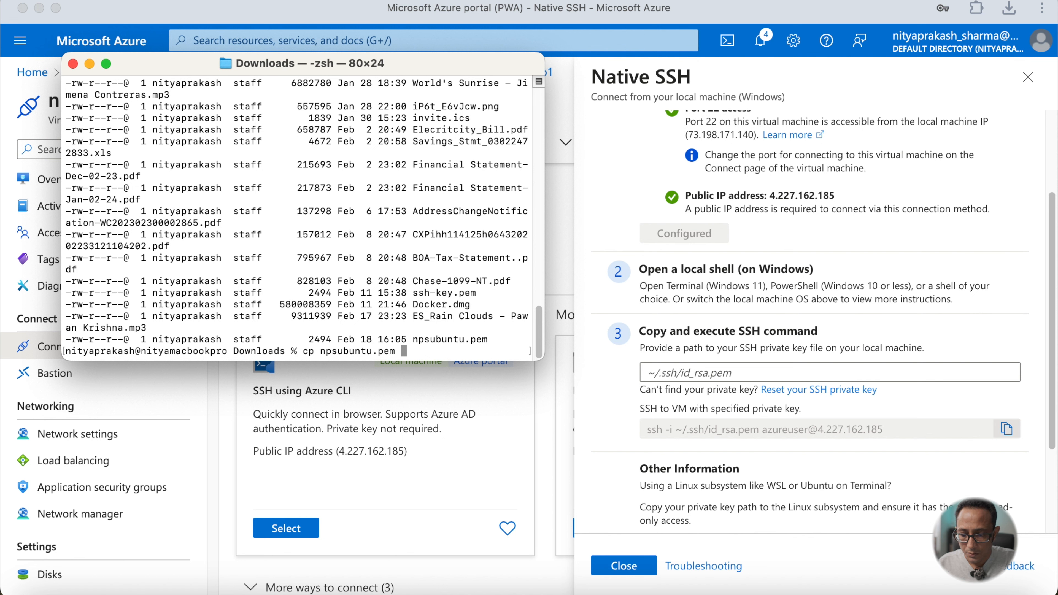
{"action": "type", "text": "~/.ssh/"}
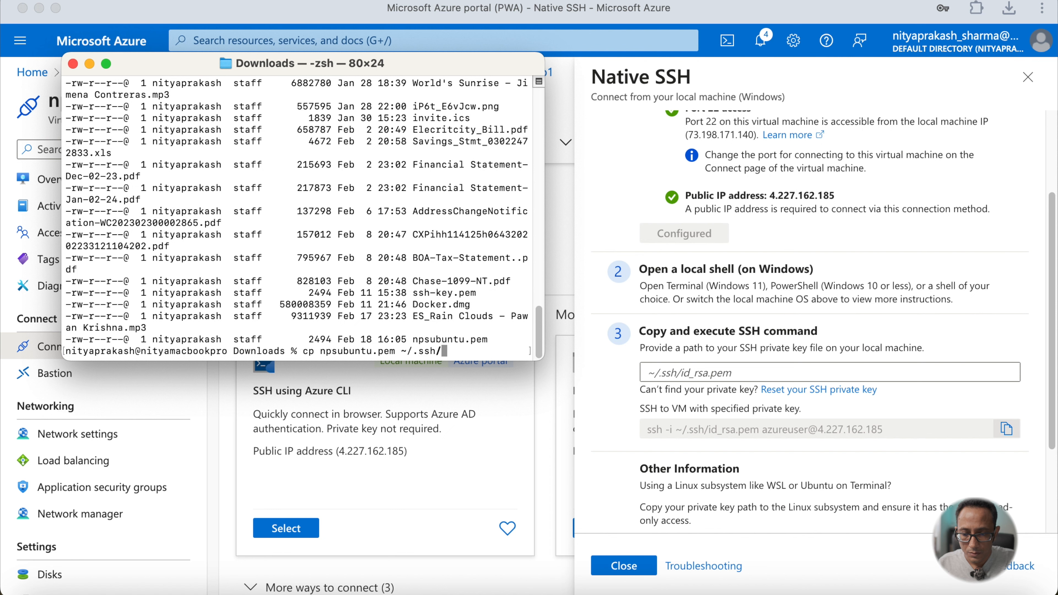
{"action": "key", "text": "Return"}
- Change to the ~/.ssh folder and list its files by date
{"action": "type", "text": "cd "}
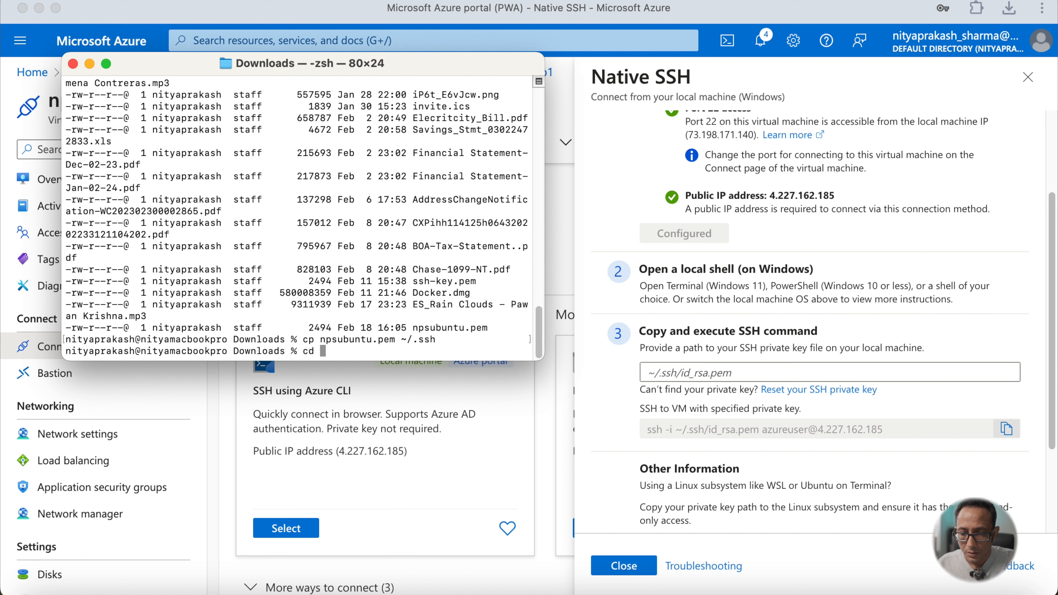
{"action": "type", "text": "~/.ssh/"}
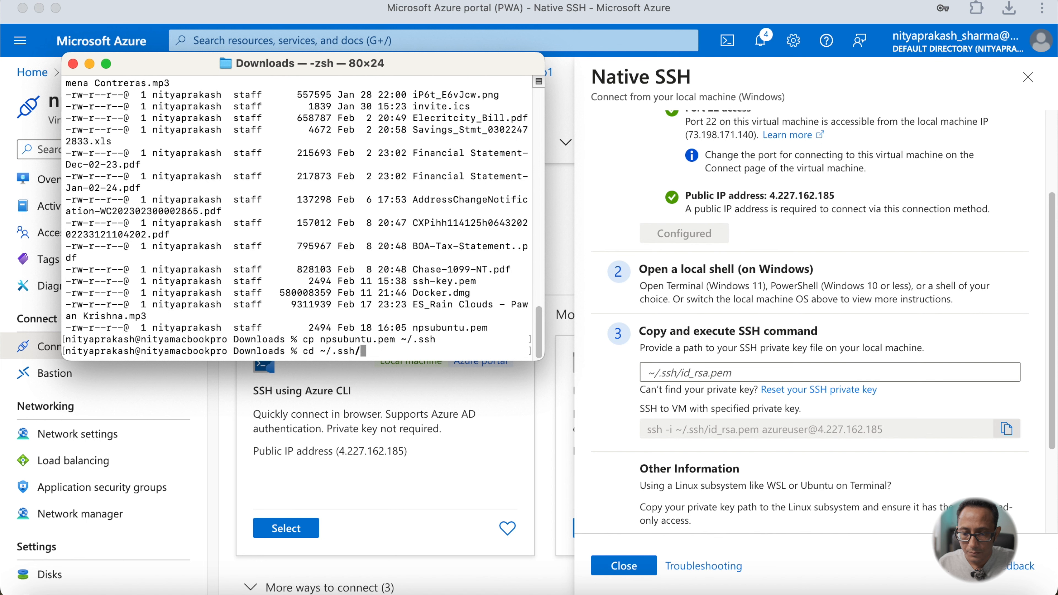
{"action": "key", "text": "Return"}
{"action": "type", "text": "ls -ltr"}
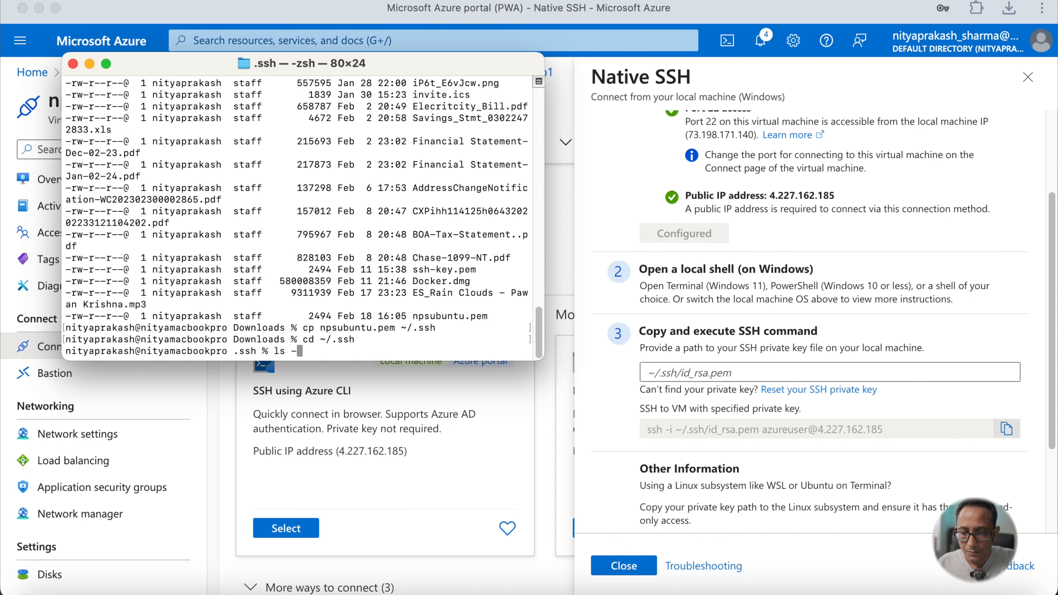
{"action": "key", "text": "Return"}
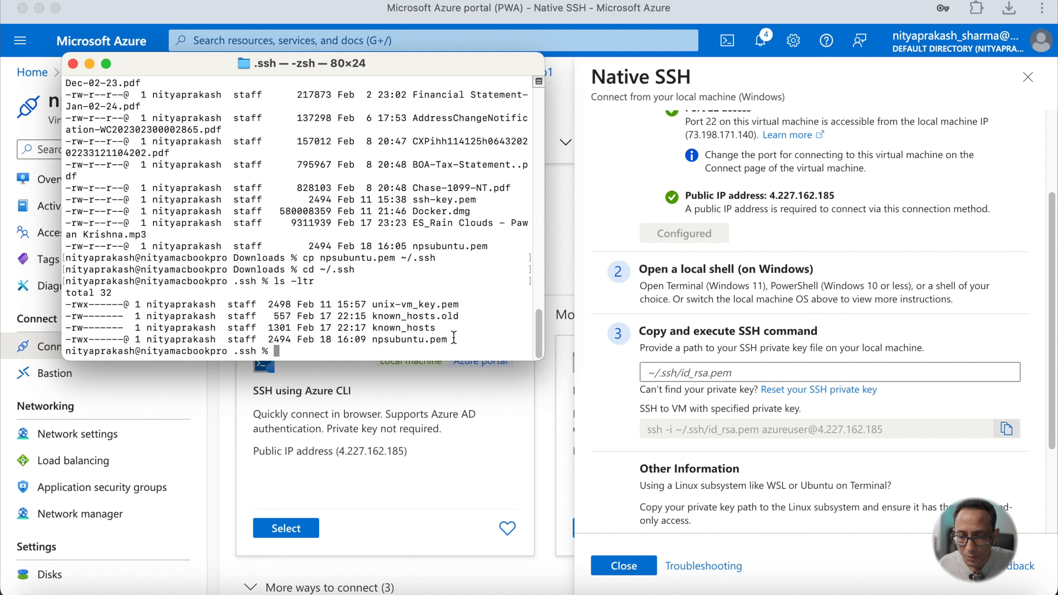
- Copy the key's file name and set the private key path in the SSH instructions to ~/.ssh/npsubuntu.pem
{"action": "left_click_drag", "start_coordinate": [454, 337], "coordinate": [373, 333]}
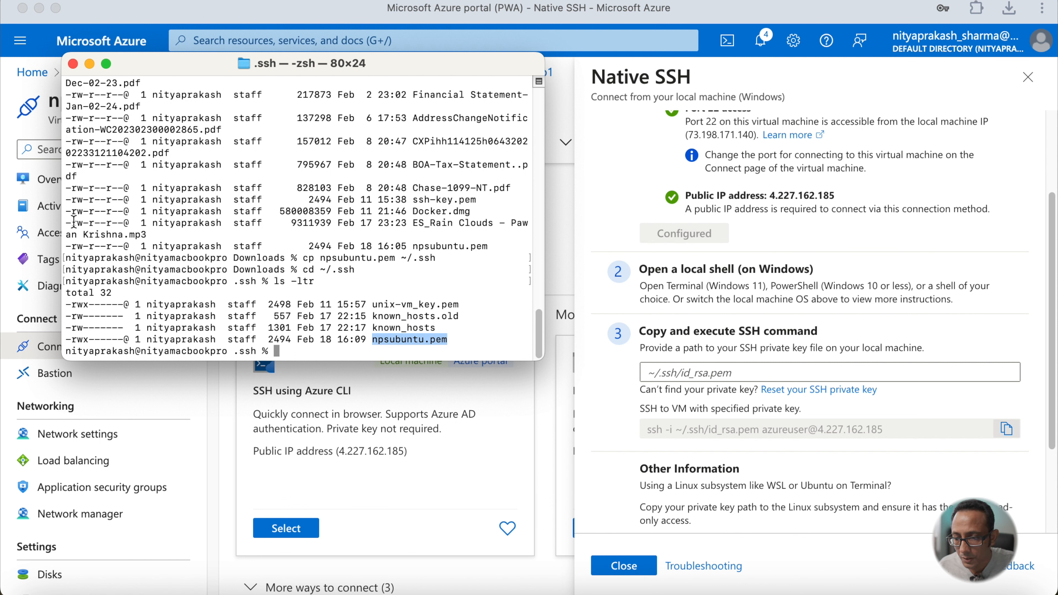
{"action": "left_click_drag", "start_coordinate": [74, 222], "coordinate": [125, 225]}
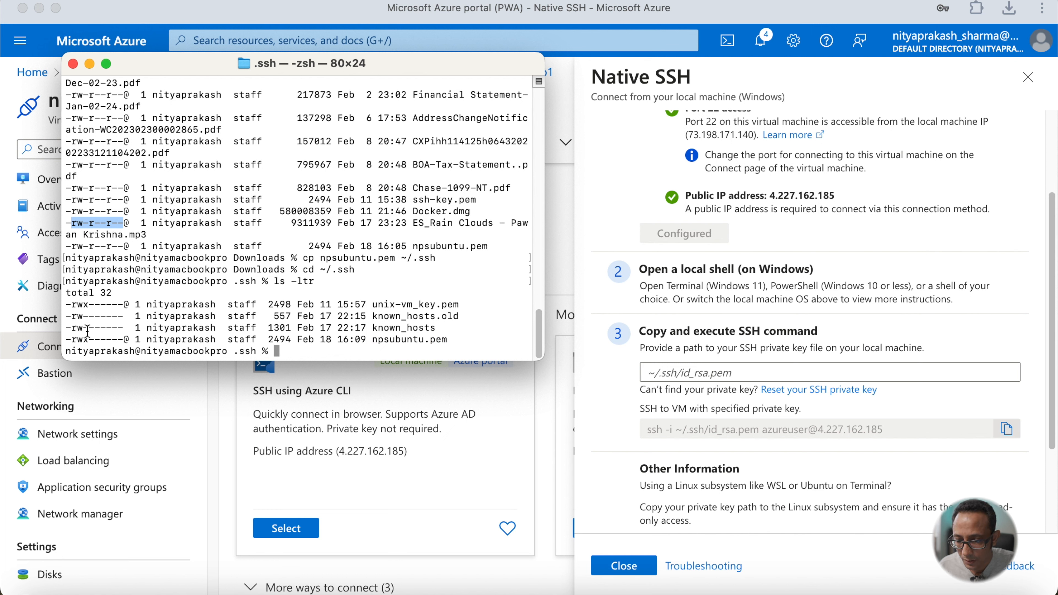
{"action": "left_click_drag", "start_coordinate": [74, 339], "coordinate": [104, 340]}
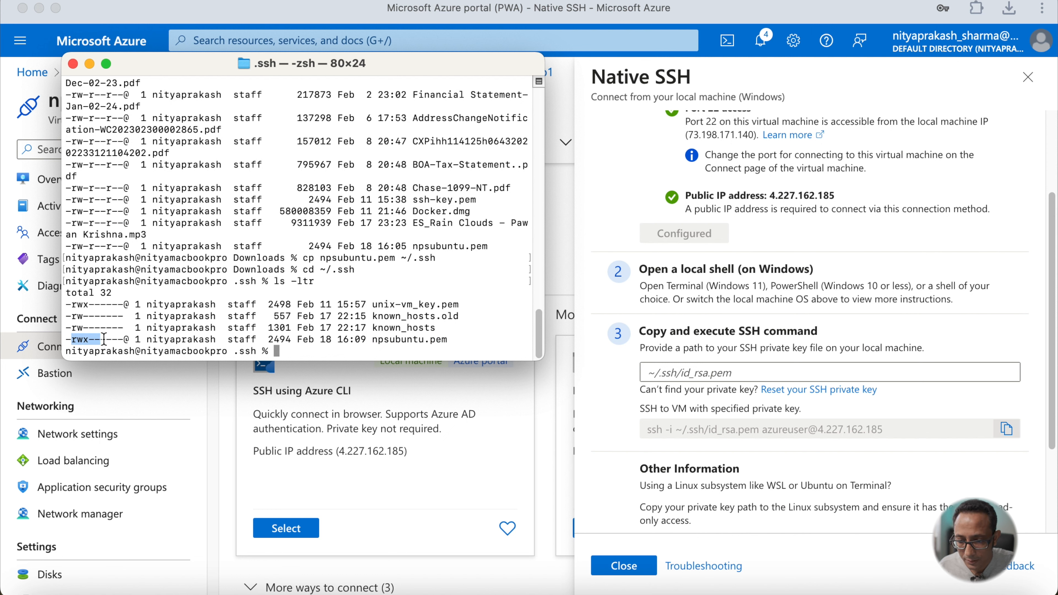
{"action": "left_click", "coordinate": [373, 336]}
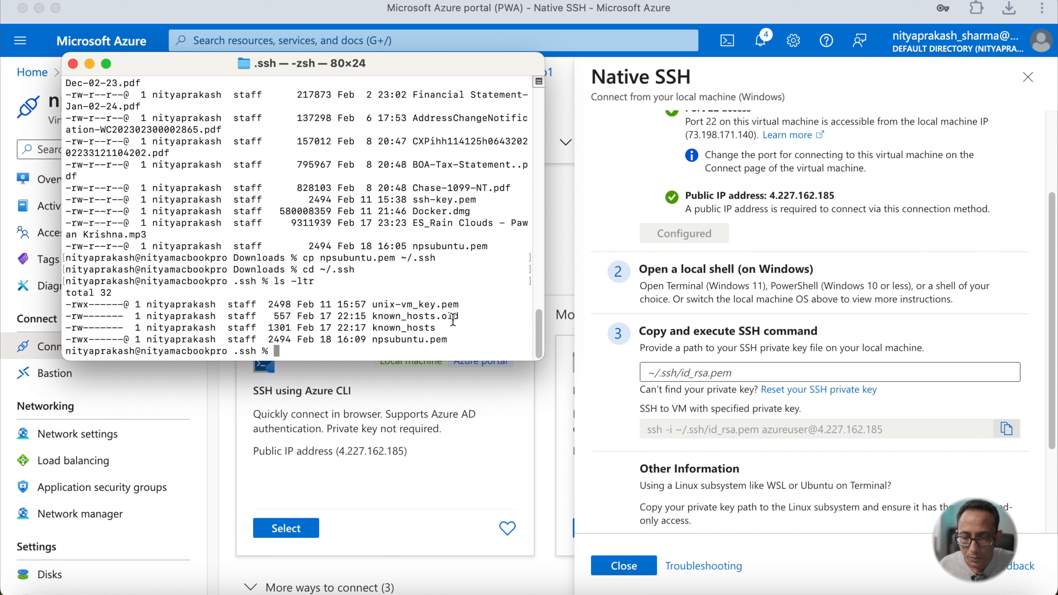
{"action": "left_click_drag", "start_coordinate": [374, 342], "coordinate": [446, 340]}
{"action": "key", "text": "super+c"}
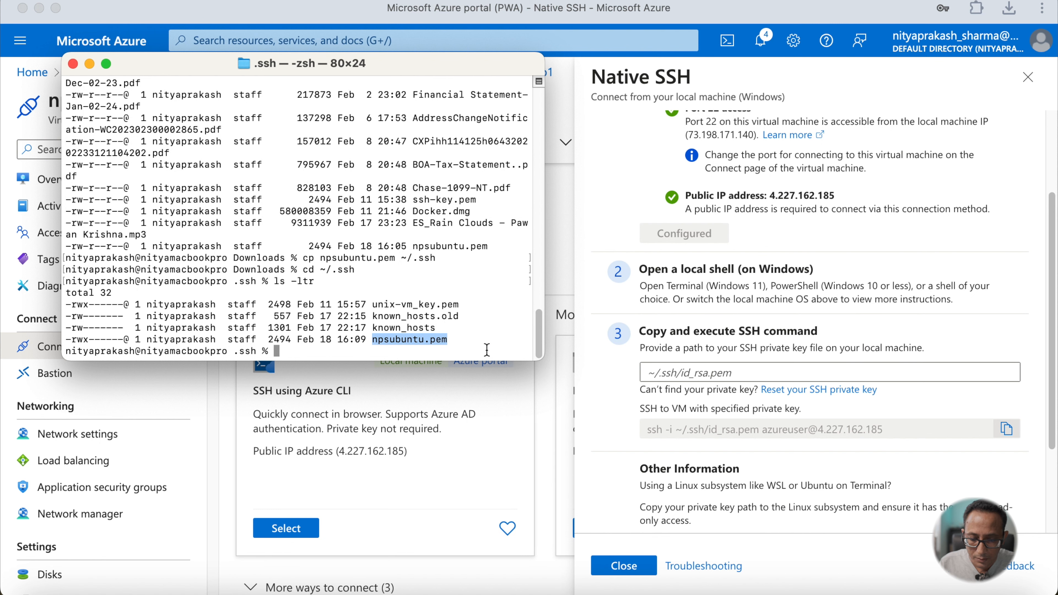
{"action": "left_click", "coordinate": [685, 376]}
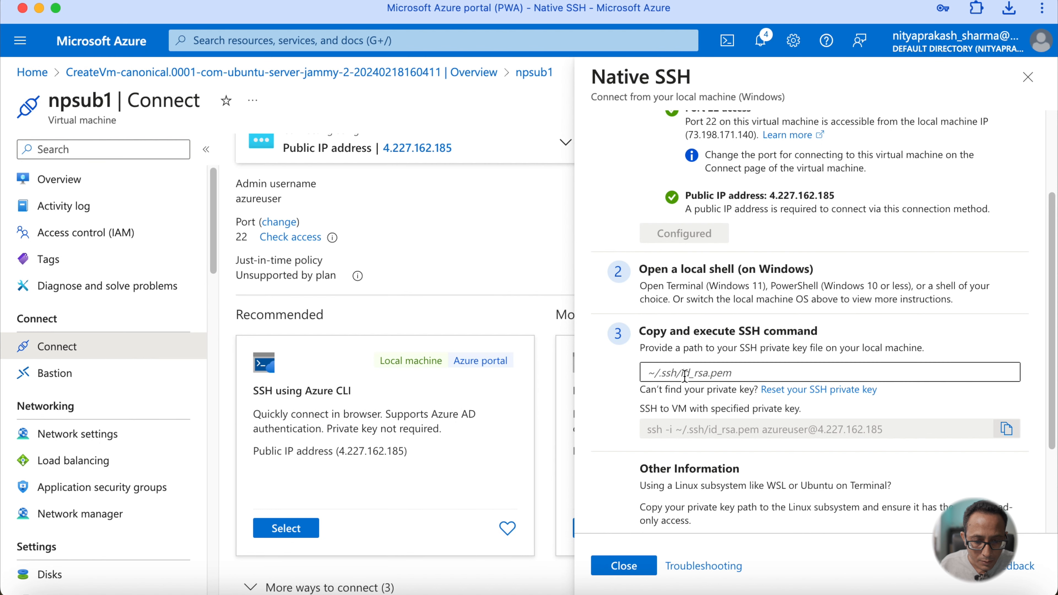
{"action": "left_click", "coordinate": [685, 375]}
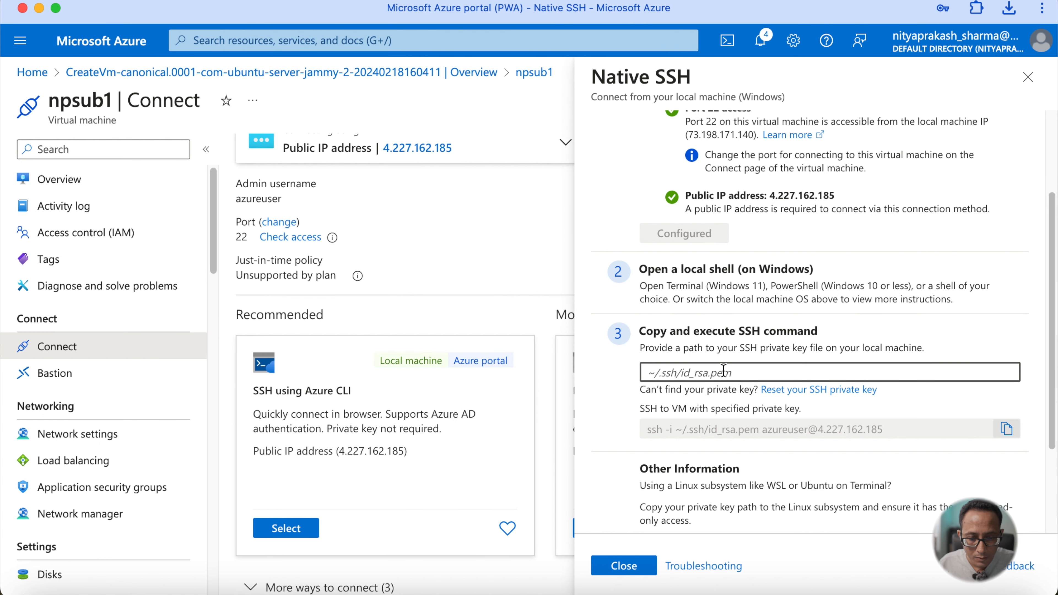
{"action": "type", "text": "~/"}
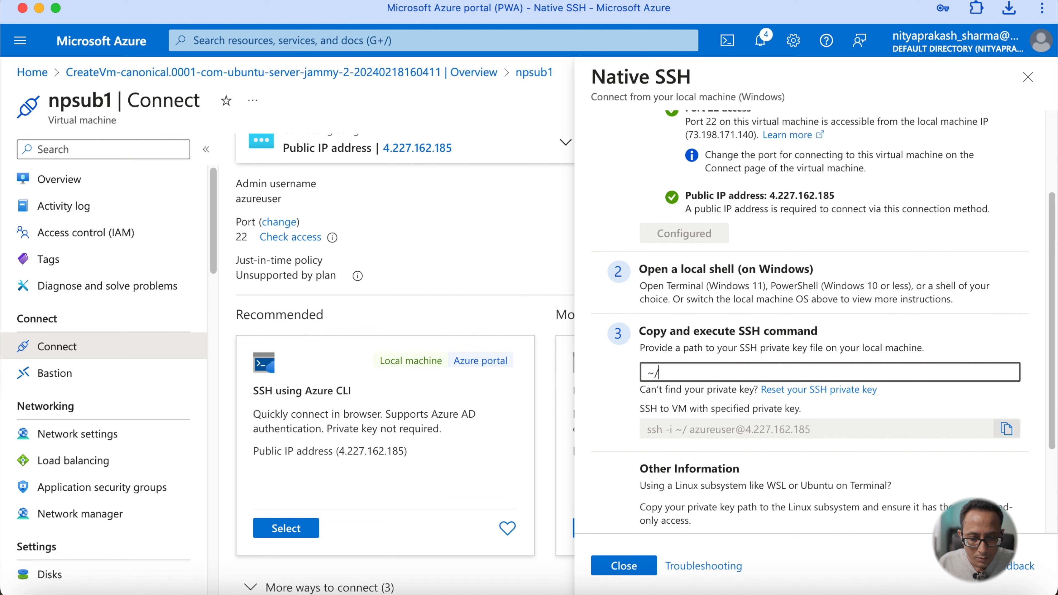
{"action": "type", "text": ".ss"}
{"action": "key", "text": "Tab"}
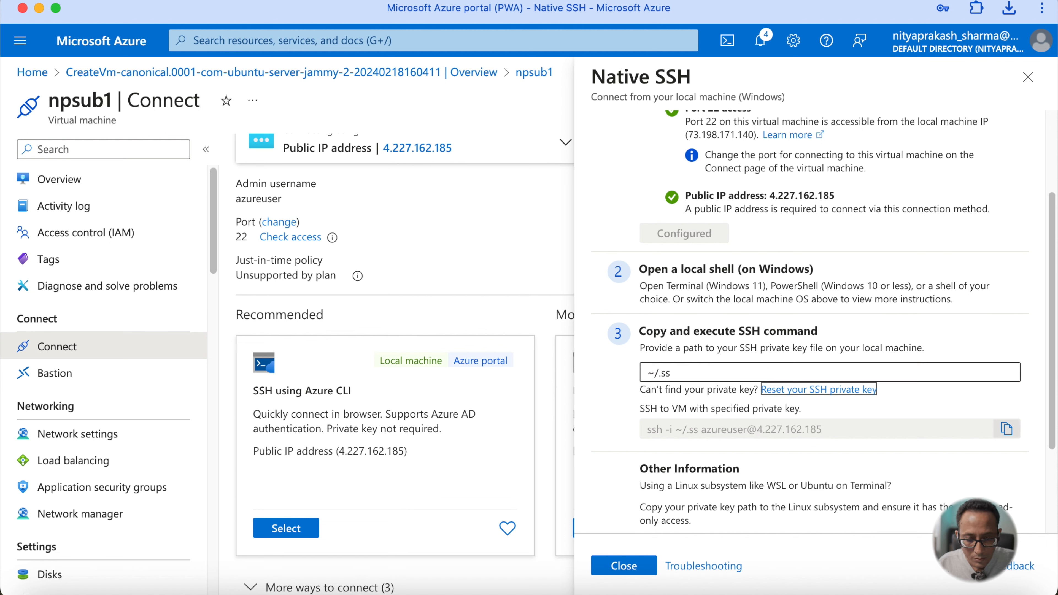
{"action": "left_click", "coordinate": [692, 375]}
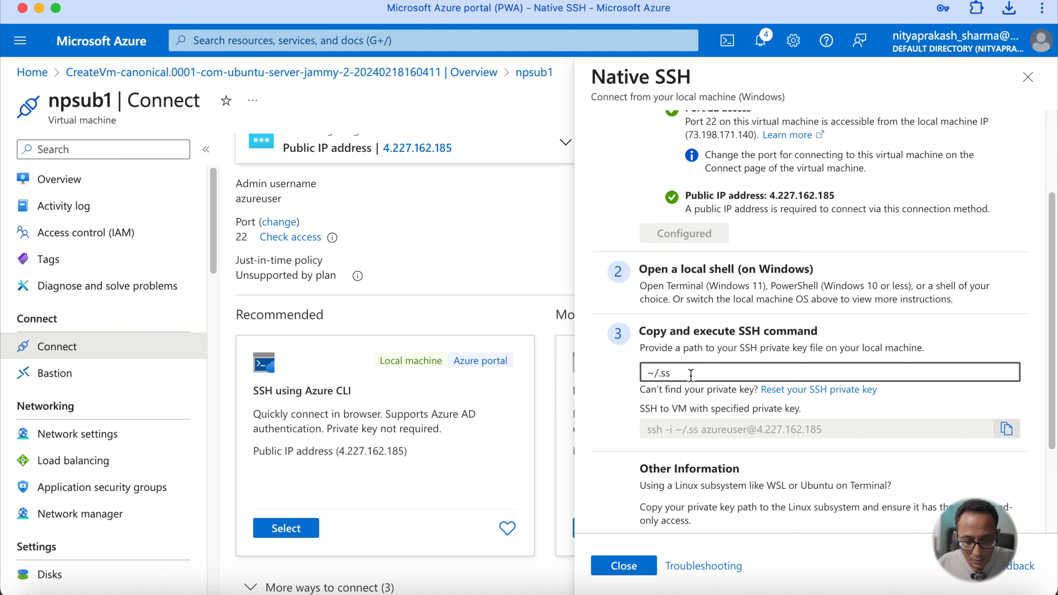
{"action": "type", "text": "h/"}
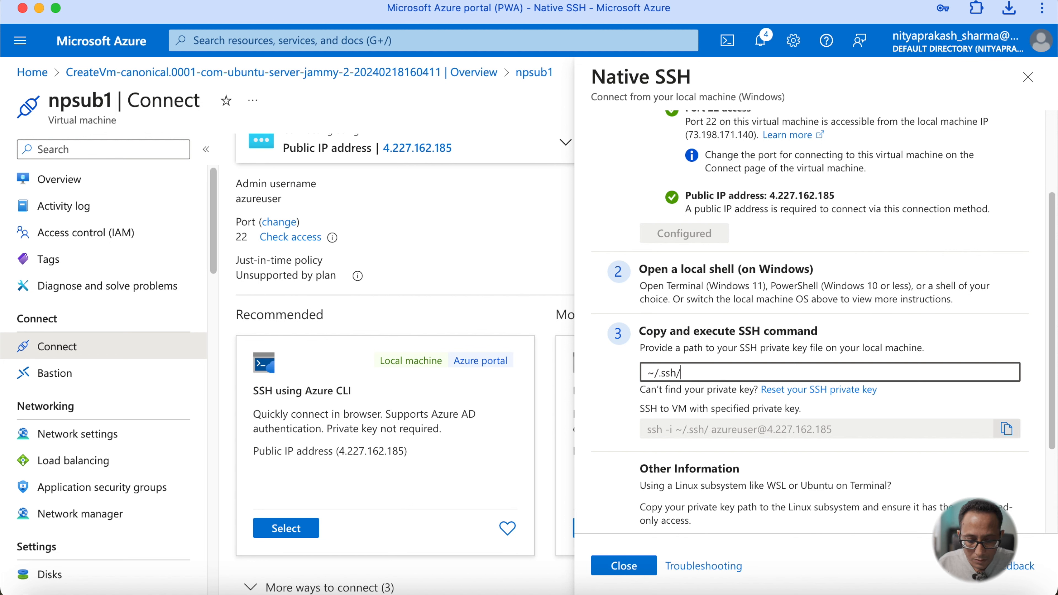
{"action": "key", "text": "super+v"}
- Copy the generated SSH command and run it in the Terminal window
{"action": "left_click", "coordinate": [777, 453]}
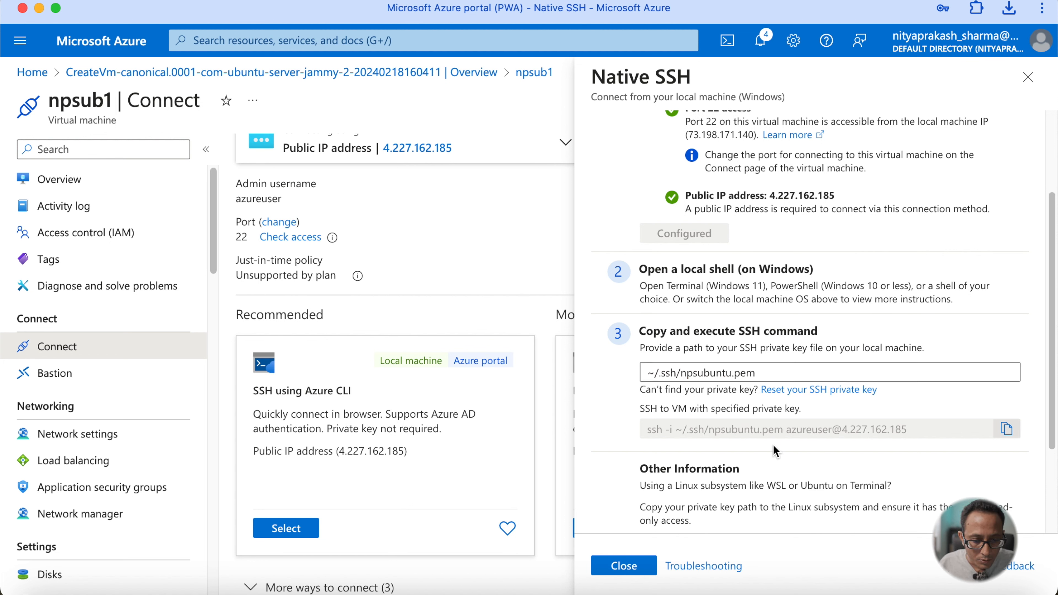
{"action": "left_click", "coordinate": [1007, 429]}
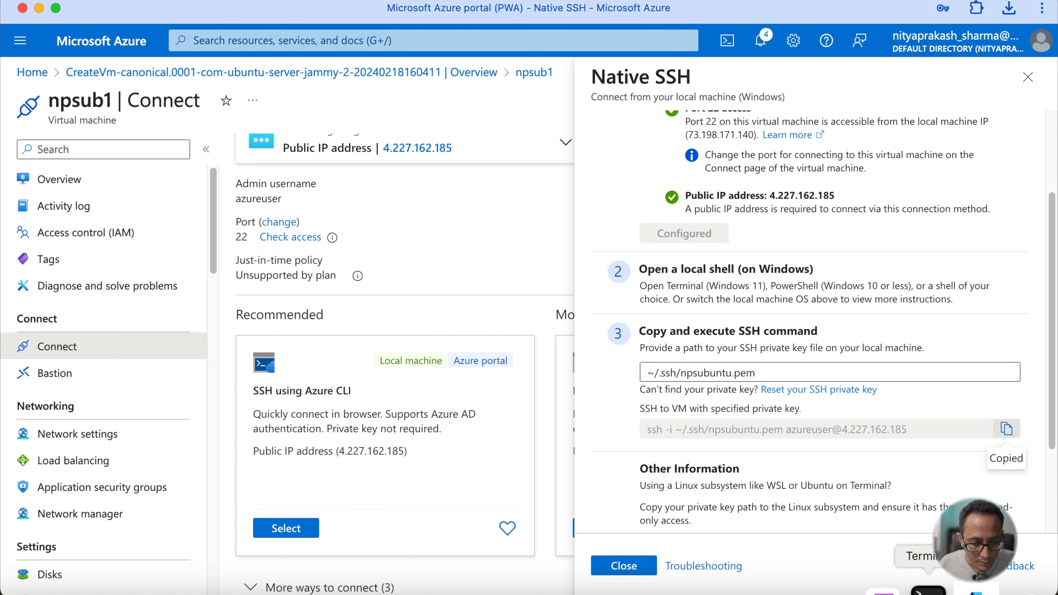
{"action": "left_click", "coordinate": [939, 590]}
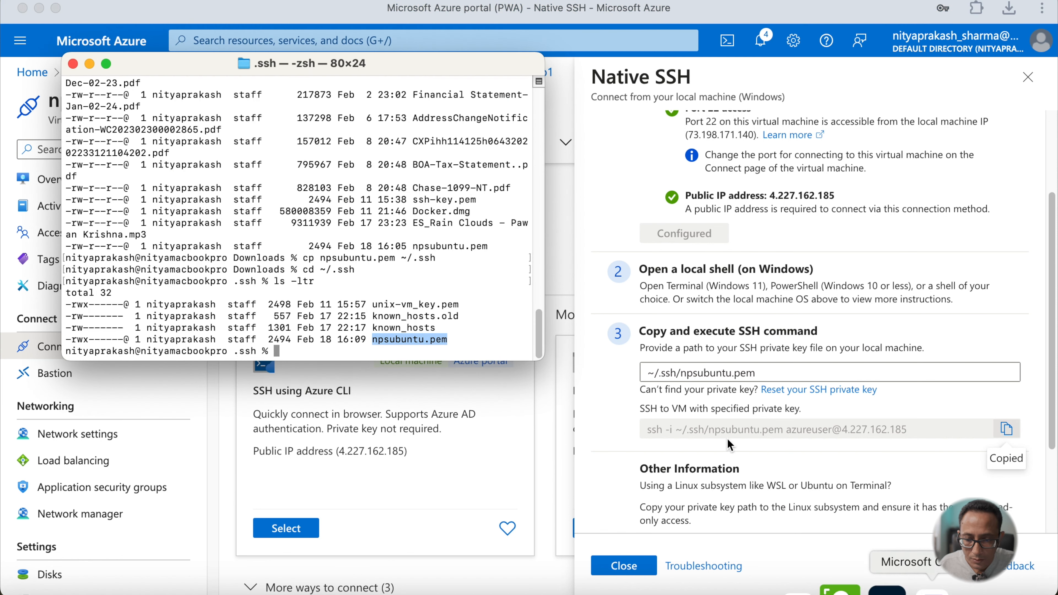
{"action": "right_click", "coordinate": [371, 345]}
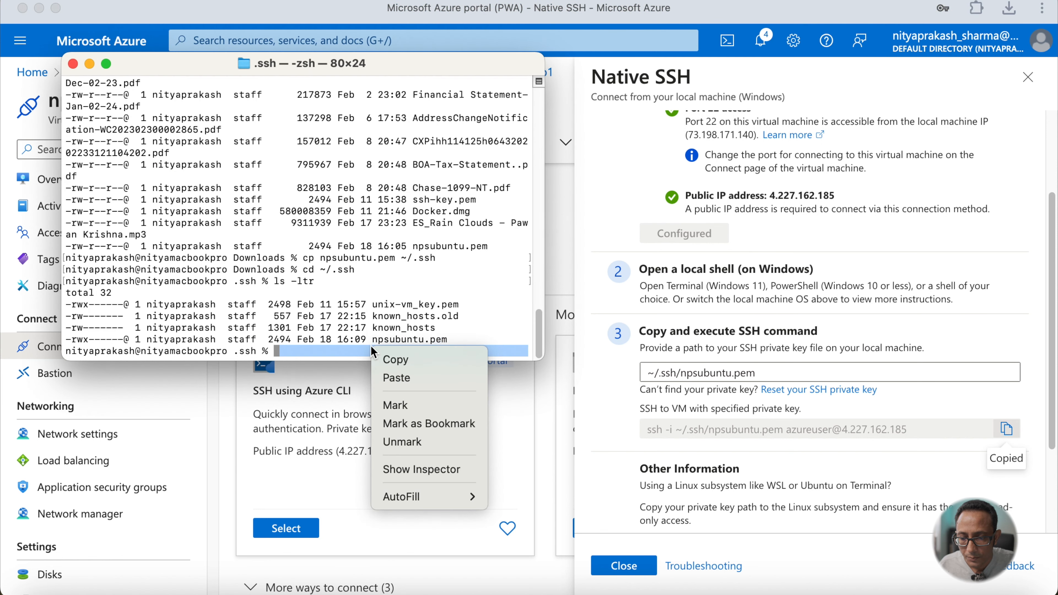
{"action": "left_click", "coordinate": [395, 378]}
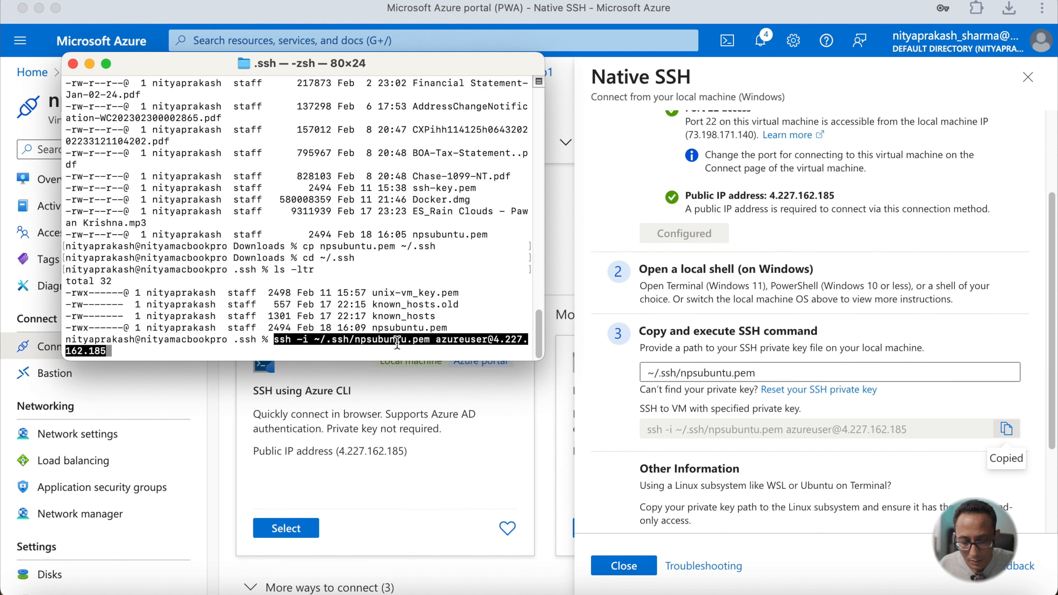
{"action": "key", "text": "Return"}
{"action": "key", "text": "Return"}
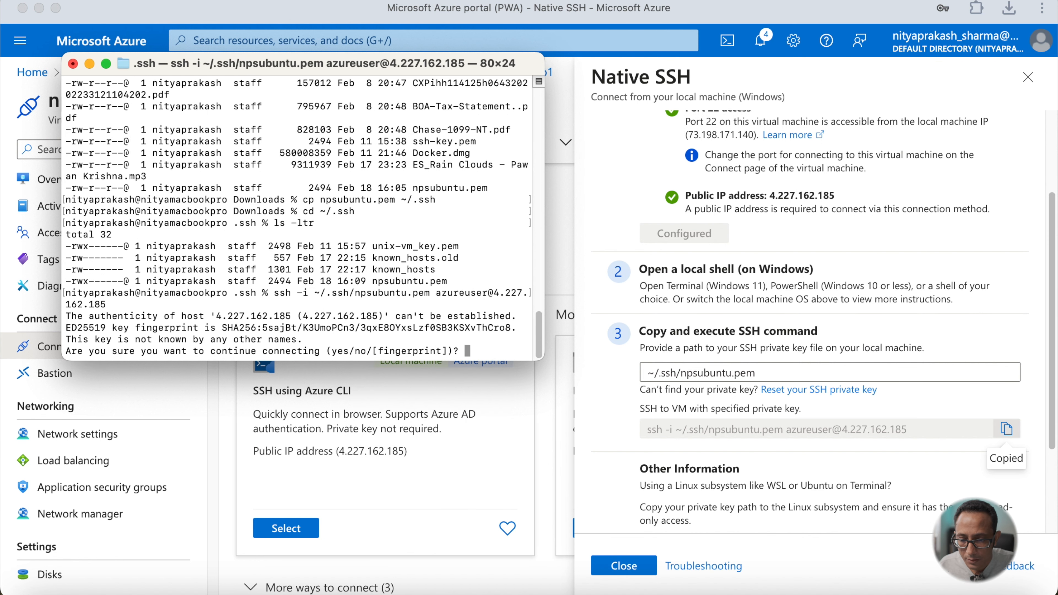
- Accept the host's fingerprint with yes to complete the SSH login to npsub1
{"action": "type", "text": "yes"}
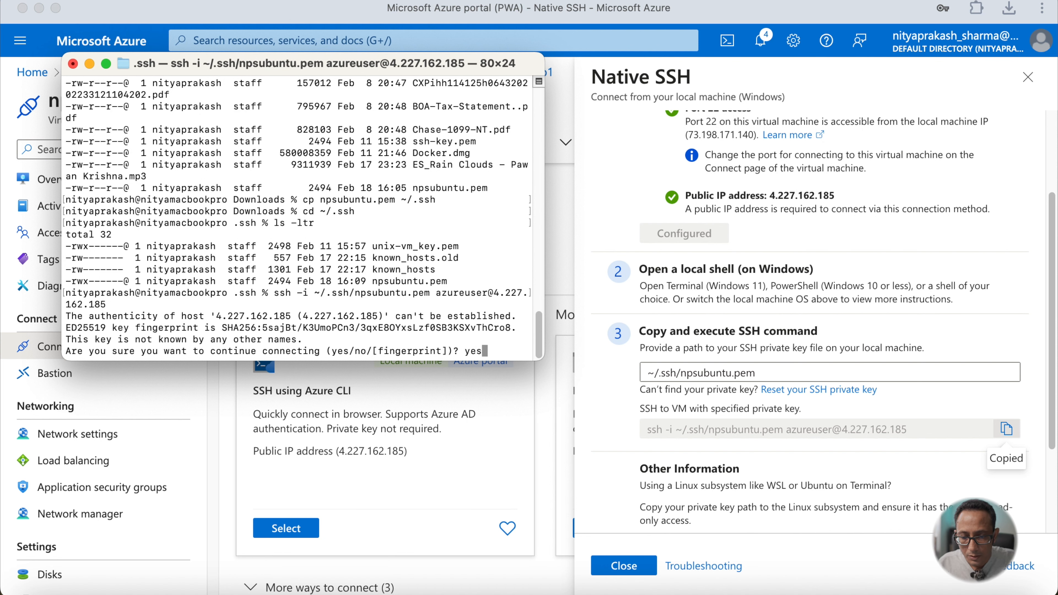
{"action": "key", "text": "Return"}
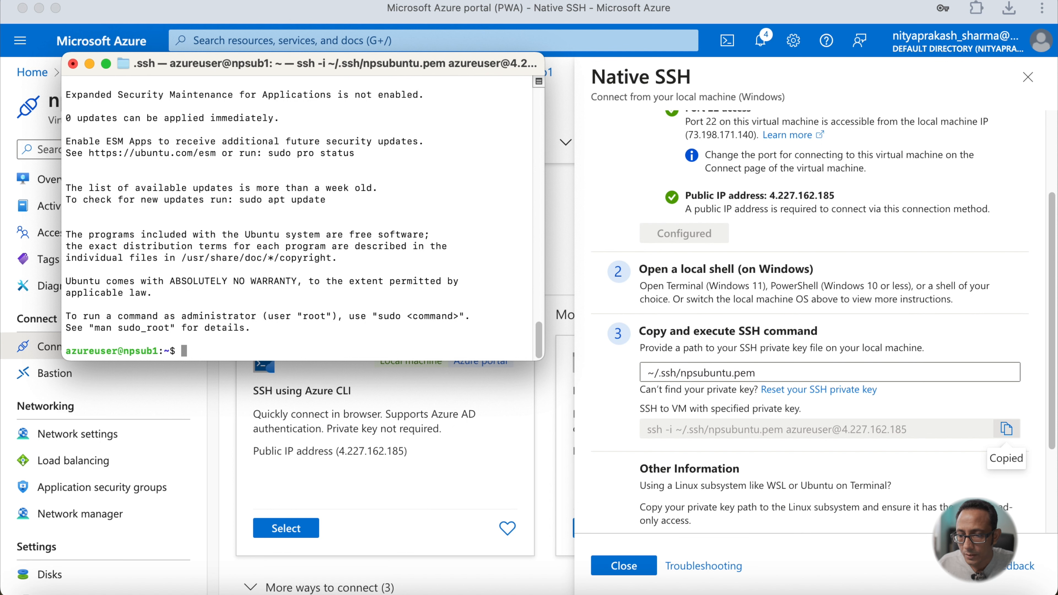
{"action": "left_click_drag", "start_coordinate": [76, 352], "coordinate": [186, 351]}
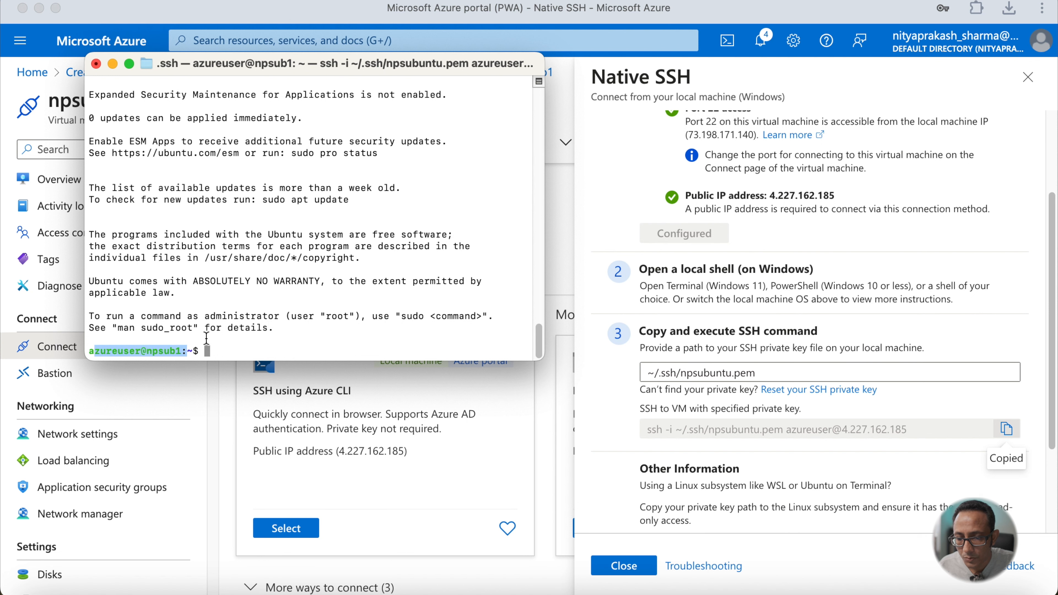
- Enlarge the Terminal window and update the package lists on npsub1 with sudo apt-get update
{"action": "left_click_drag", "start_coordinate": [533, 362], "coordinate": [688, 417]}
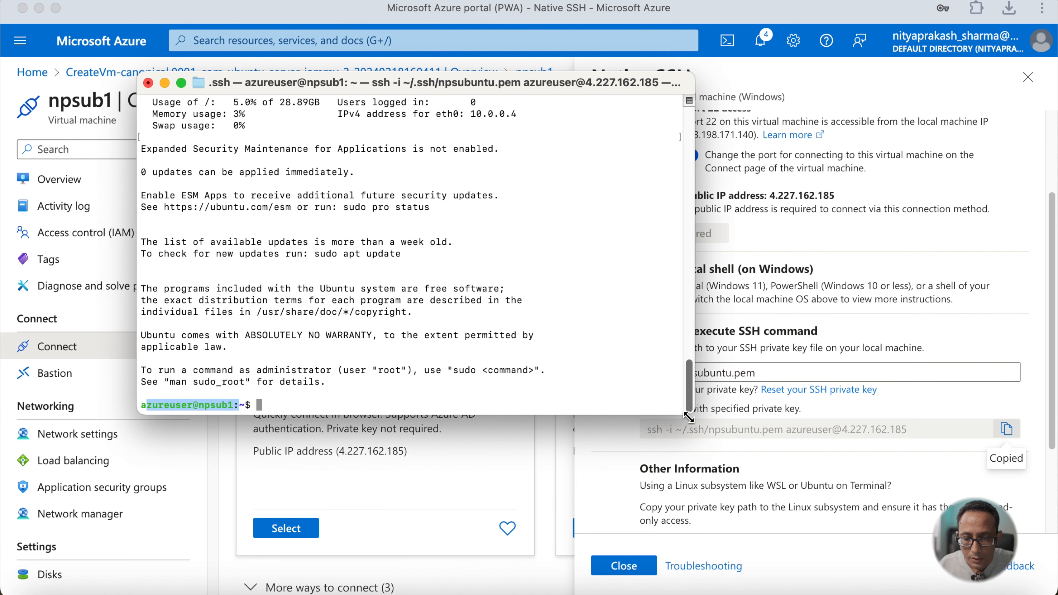
{"action": "left_click", "coordinate": [569, 388]}
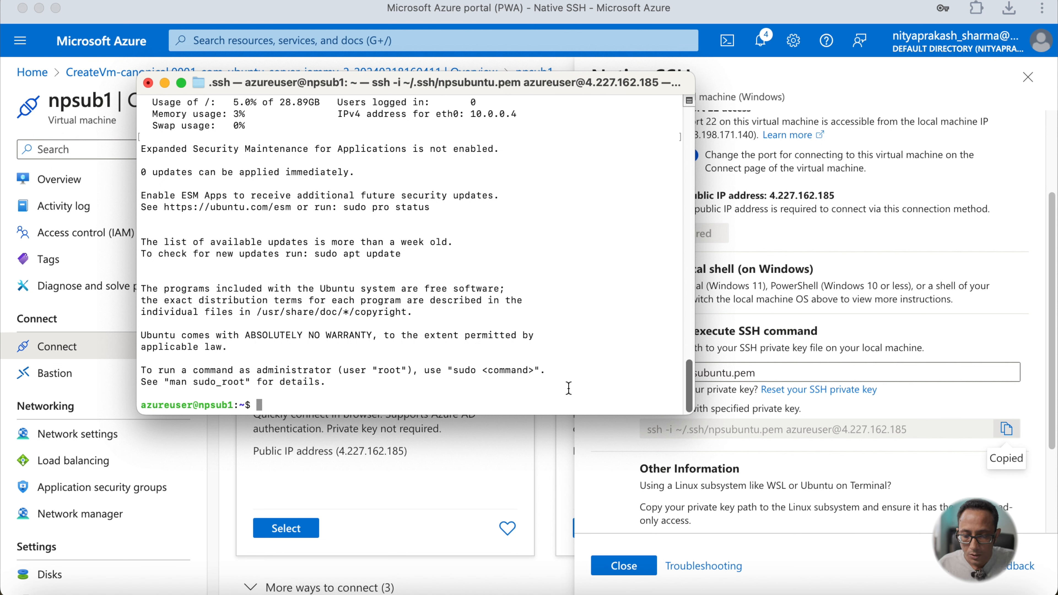
{"action": "type", "text": "sudo apt"}
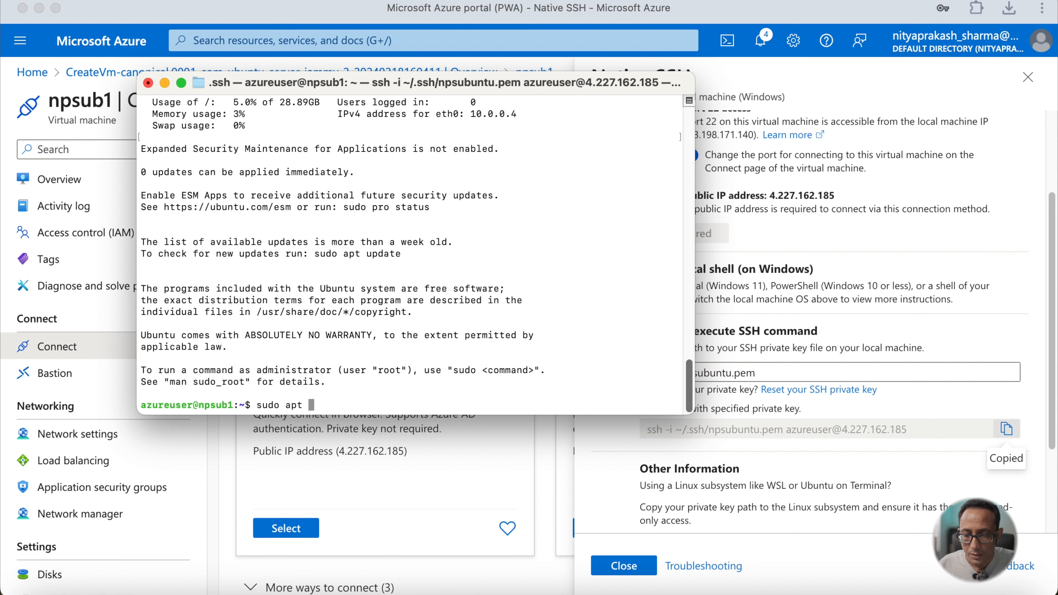
{"action": "type", "text": "-get "}
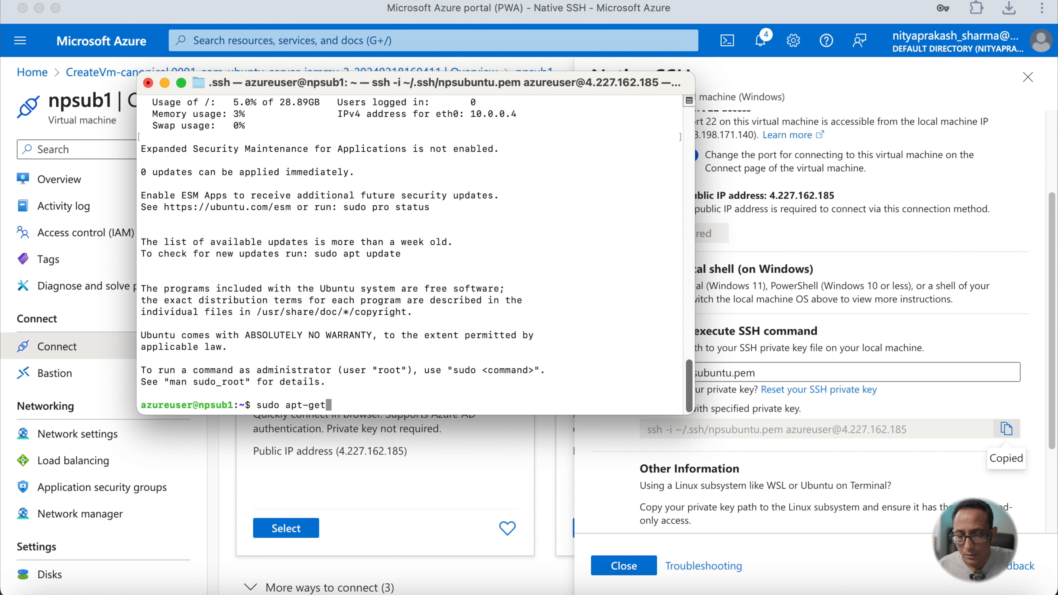
{"action": "type", "text": "update"}
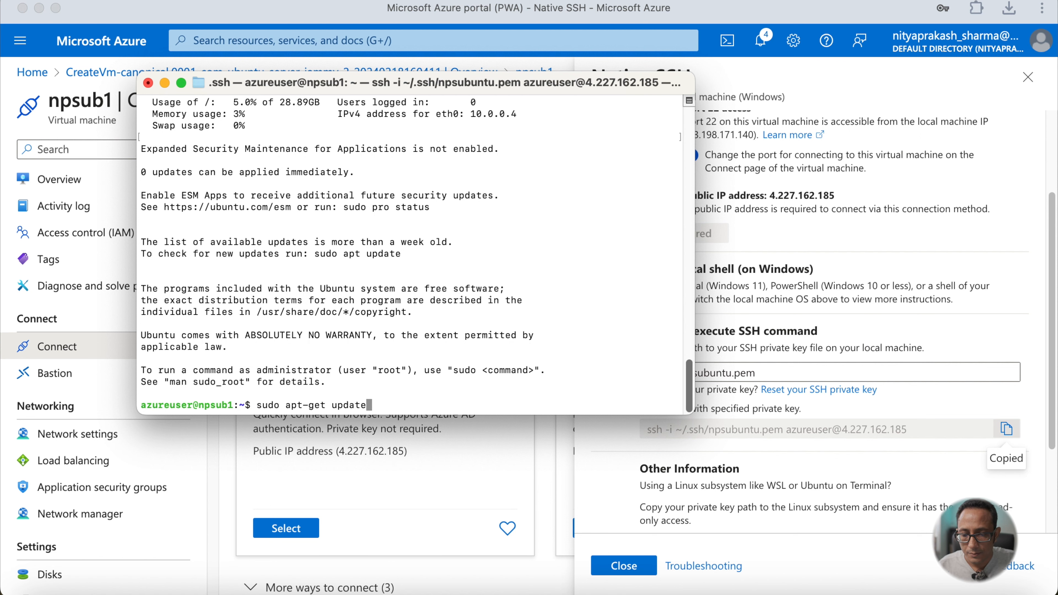
{"action": "key", "text": "Return"}
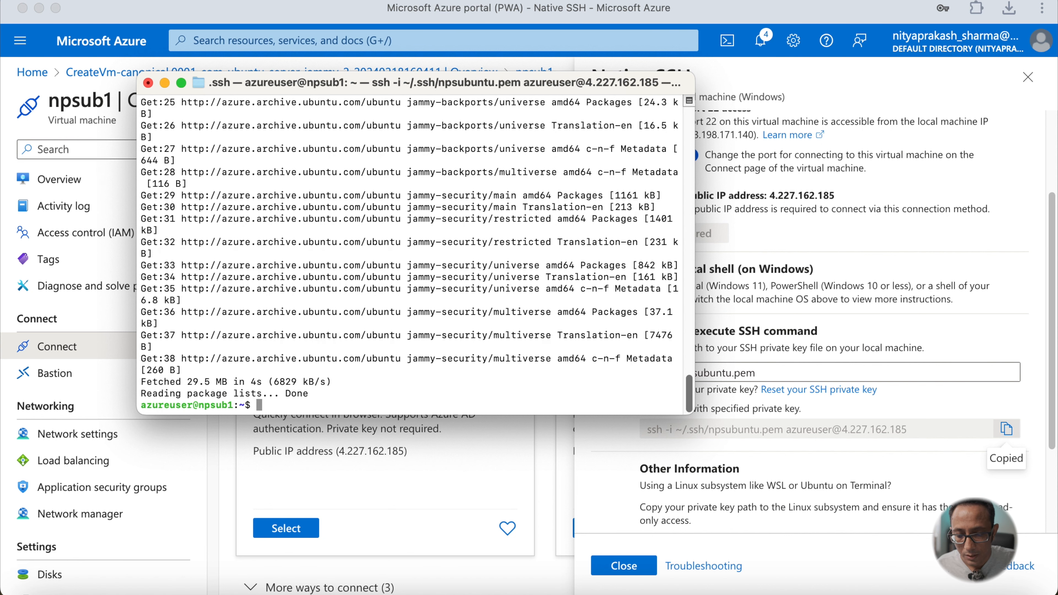
- Install nginx on the VM with sudo apt install nginx and confirm the installation with Y
{"action": "type", "text": "sudo a"}
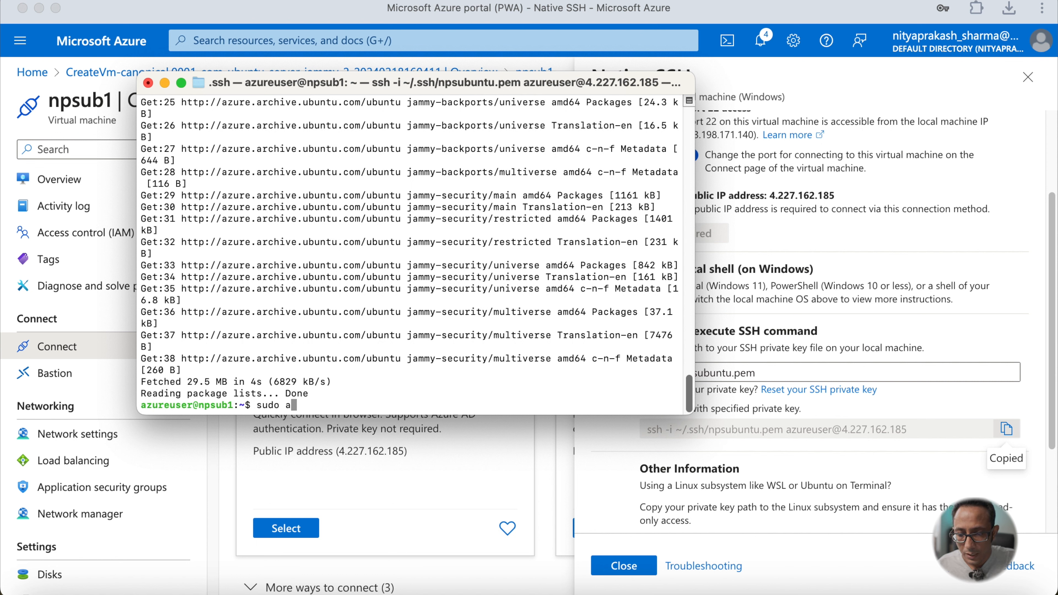
{"action": "type", "text": "pt inatal"}
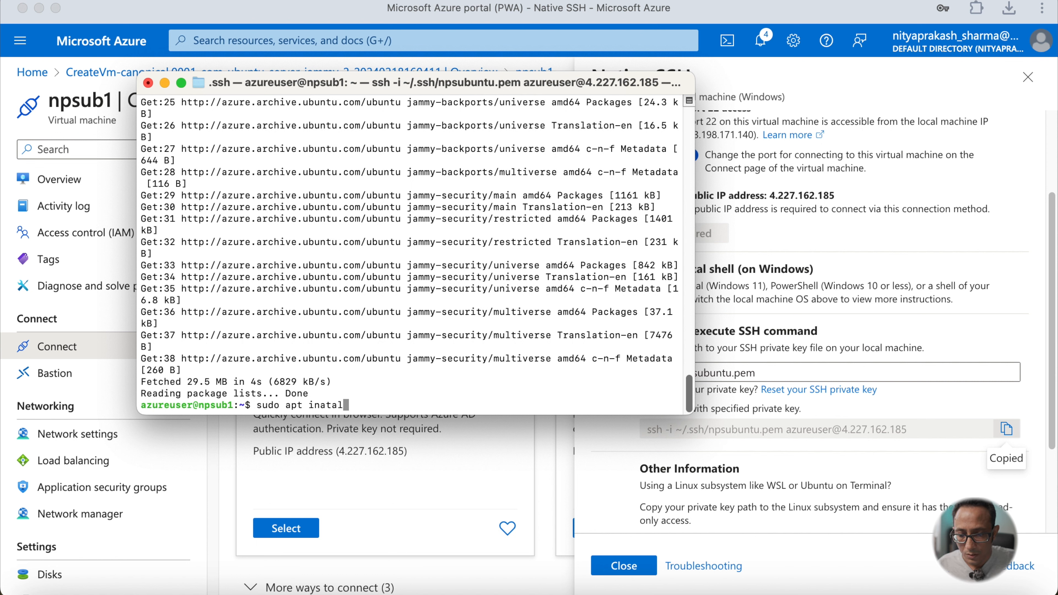
{"action": "key", "text": "BackSpace"}
{"action": "key", "text": "BackSpace"}
{"action": "key", "text": "BackSpace"}
{"action": "key", "text": "BackSpace"}
{"action": "type", "text": "stall n"}
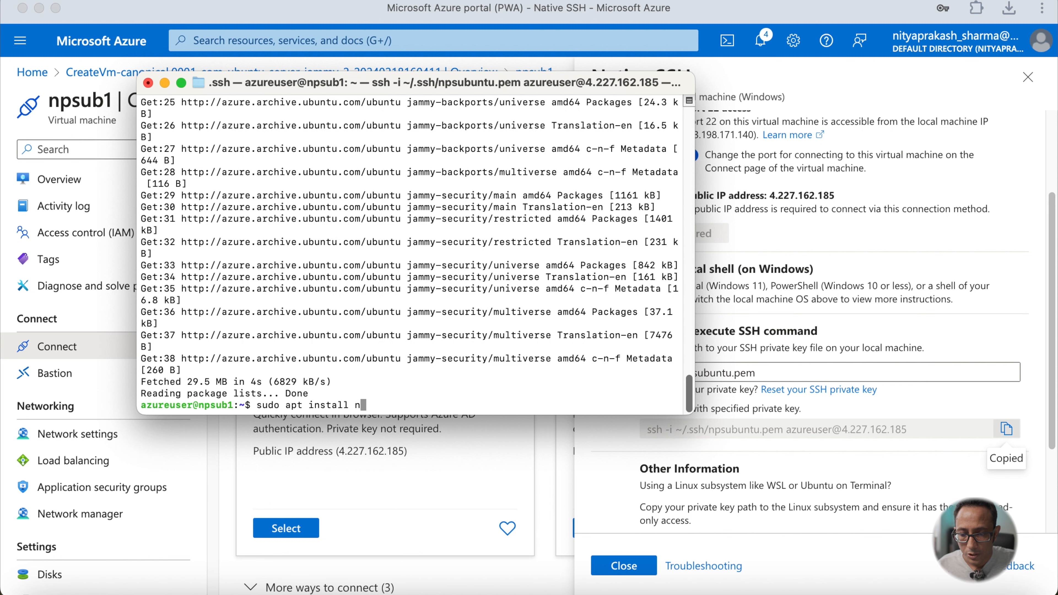
{"action": "type", "text": "ginx"}
{"action": "key", "text": "Return"}
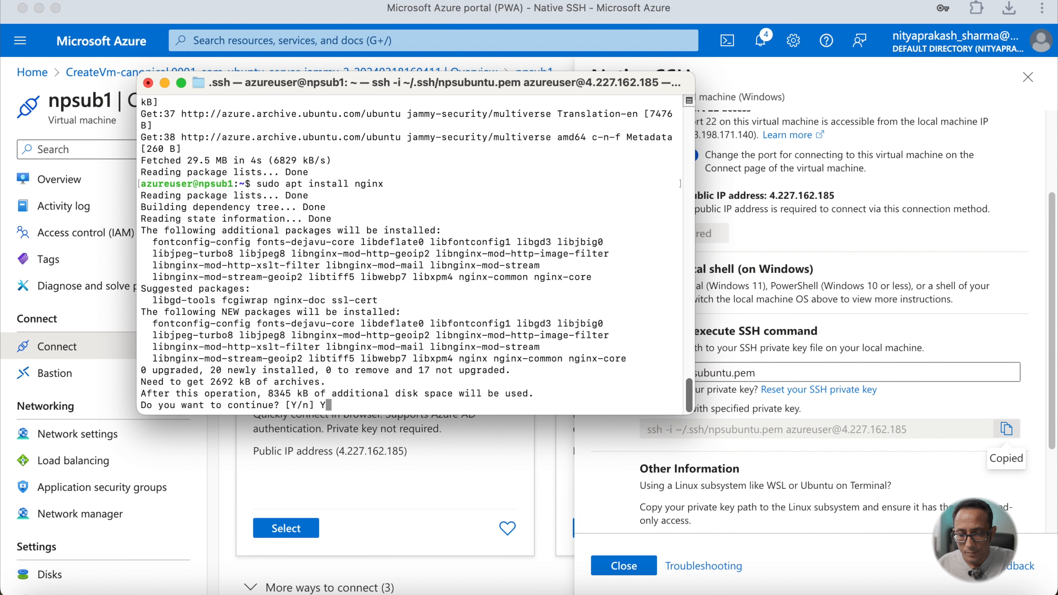
{"action": "key", "text": "Return"}
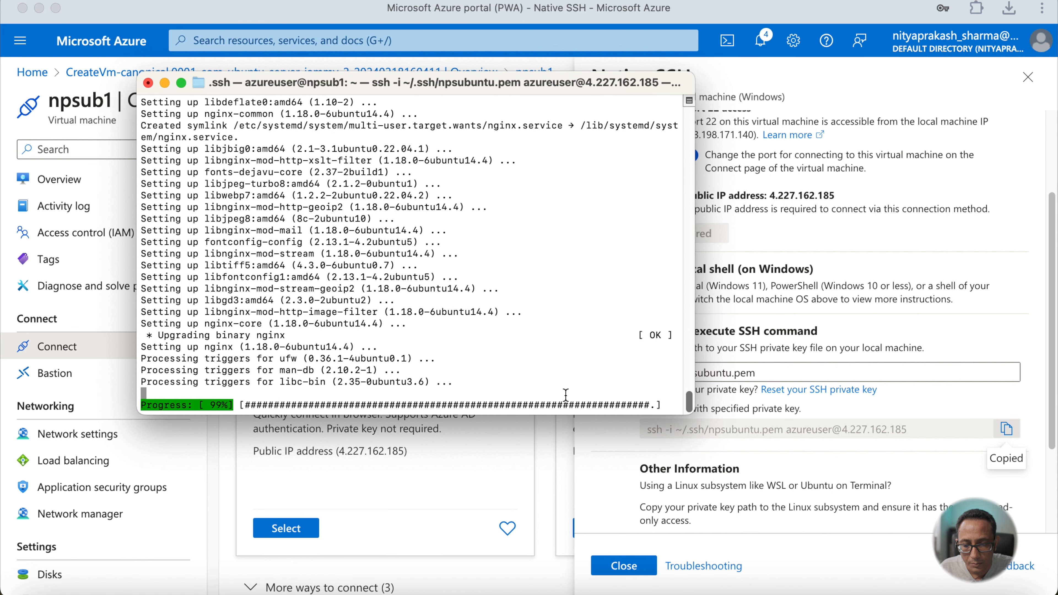
- Copy the VM's public IP address 4.227.162.185 from the portal and open it in the browser
{"action": "left_click", "coordinate": [520, 497]}
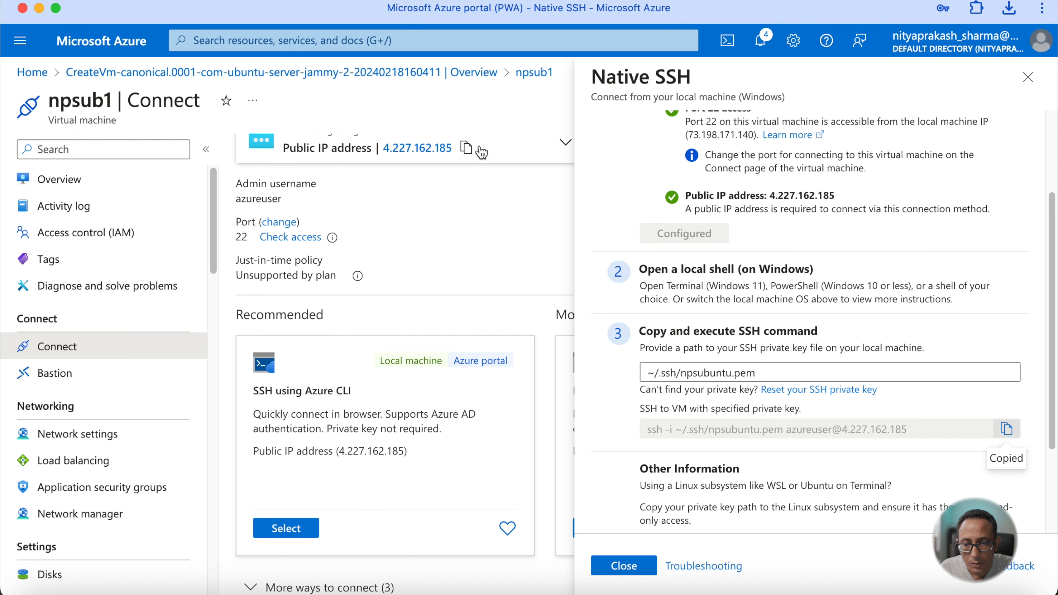
{"action": "left_click", "coordinate": [470, 148]}
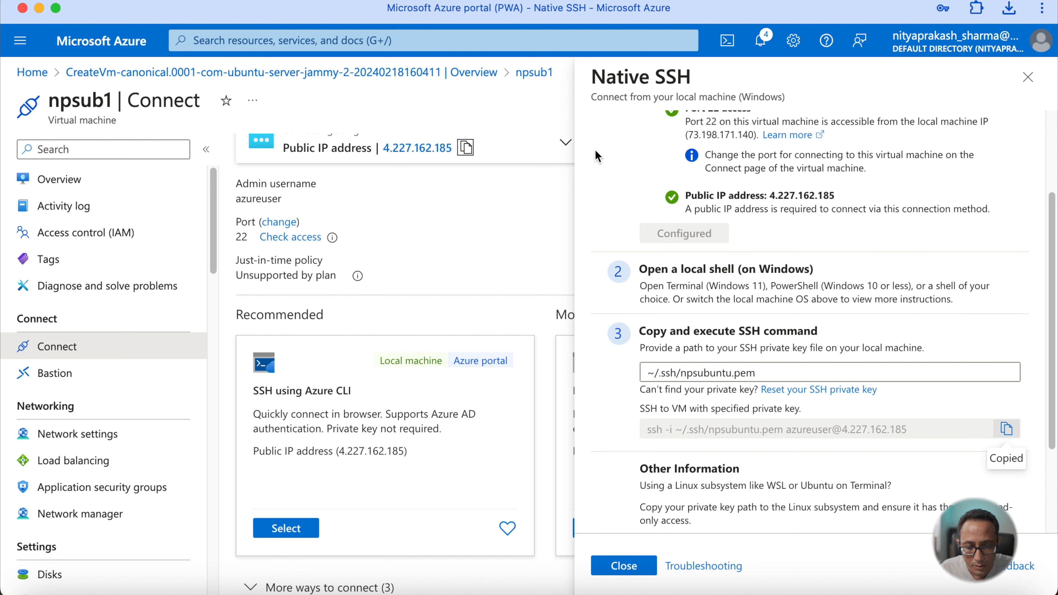
{"action": "left_click", "coordinate": [933, 589]}
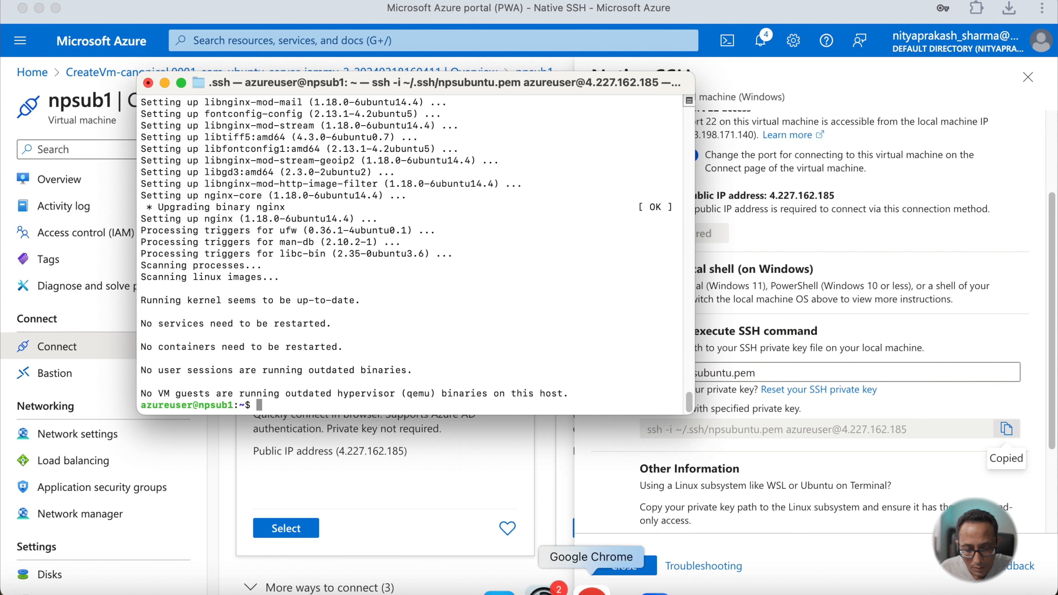
{"action": "left_click", "coordinate": [595, 589]}
{"action": "left_click", "coordinate": [283, 47]}
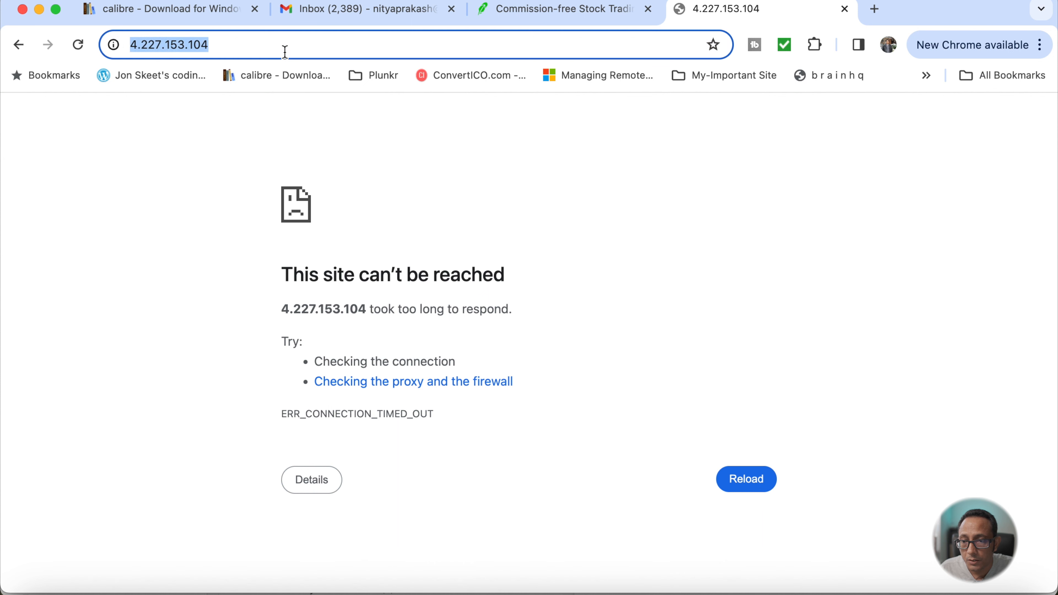
{"action": "key", "text": "super+v"}
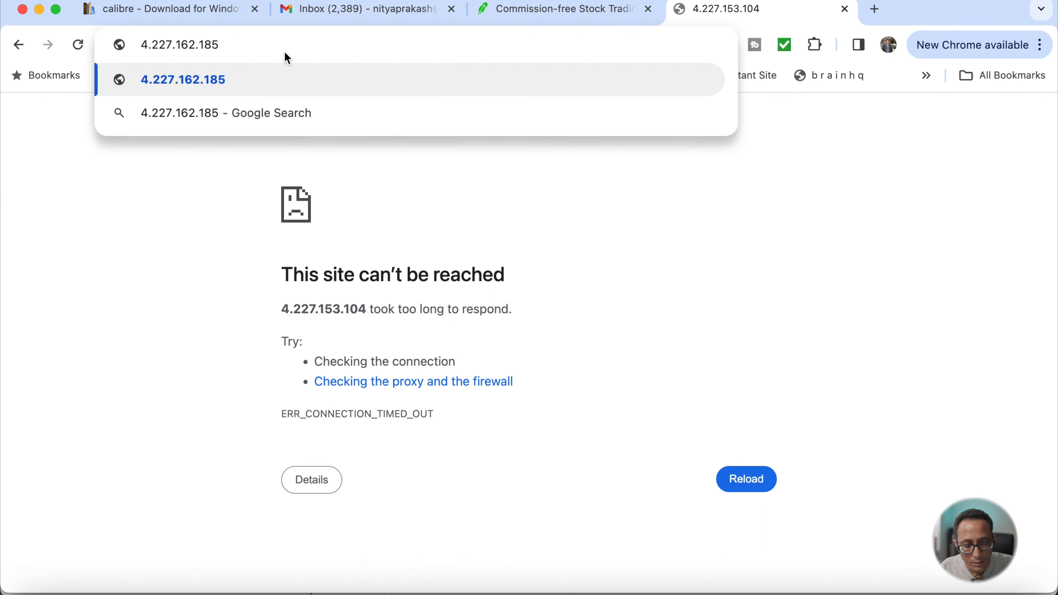
{"action": "key", "text": "Return"}
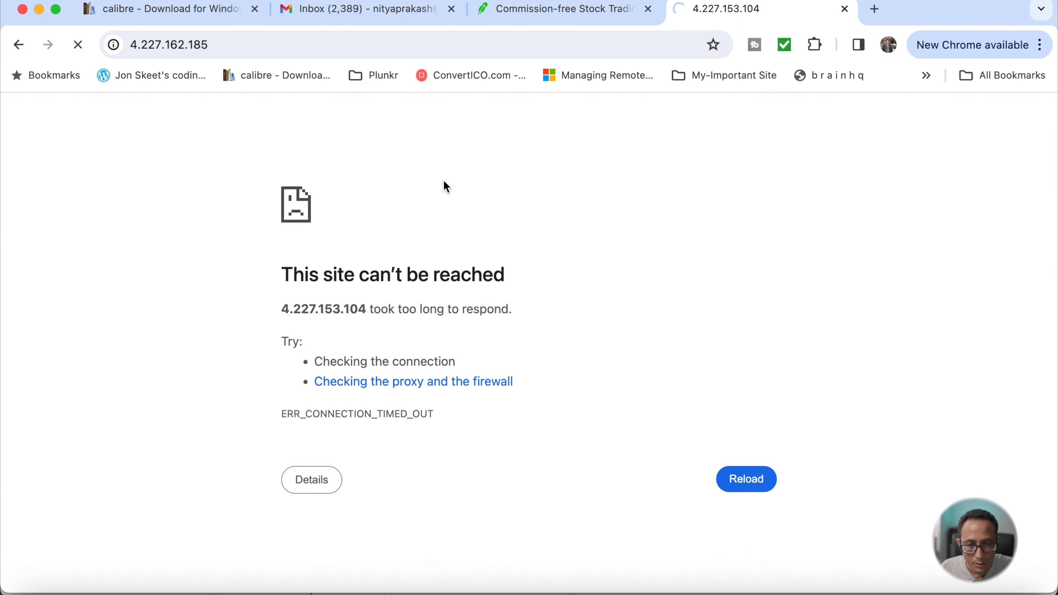
- Examine the npsub1 virtual machine's overview, including its networking and public IP properties
{"action": "mouse_move", "coordinate": [931, 591]}
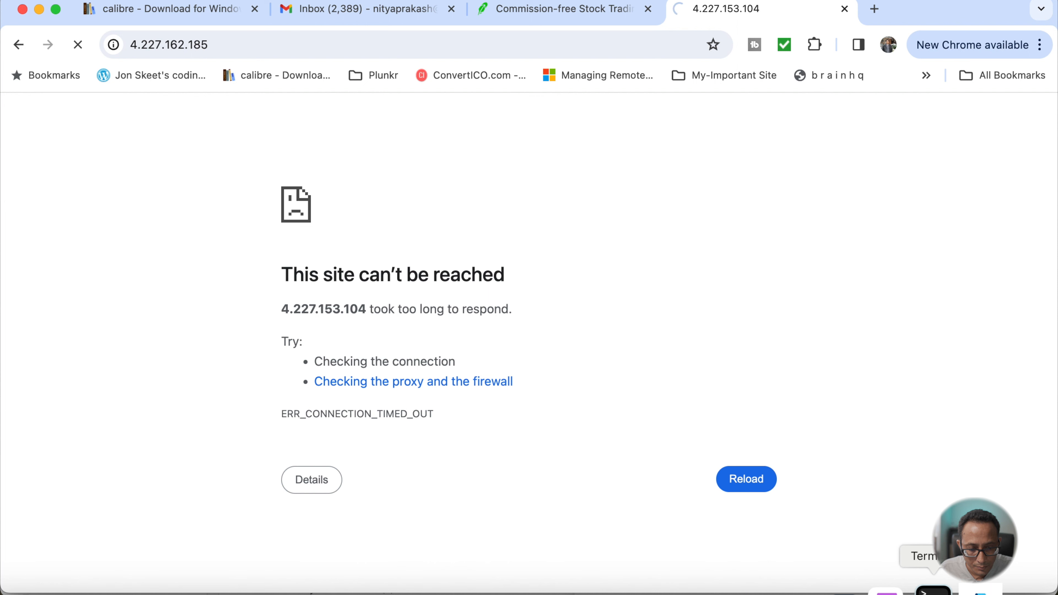
{"action": "left_click", "coordinate": [933, 591]}
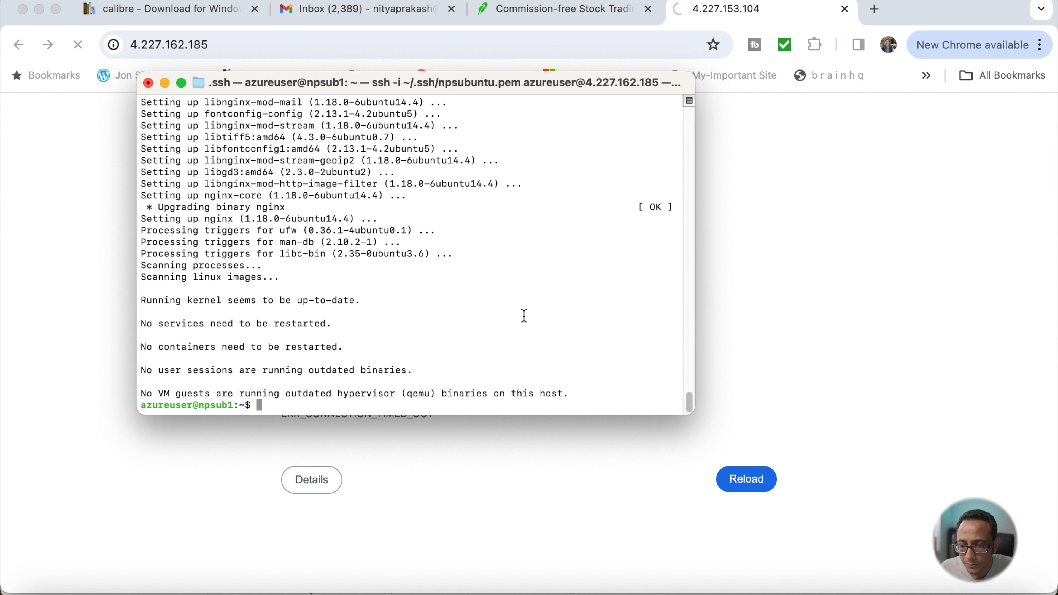
{"action": "left_click", "coordinate": [92, 320]}
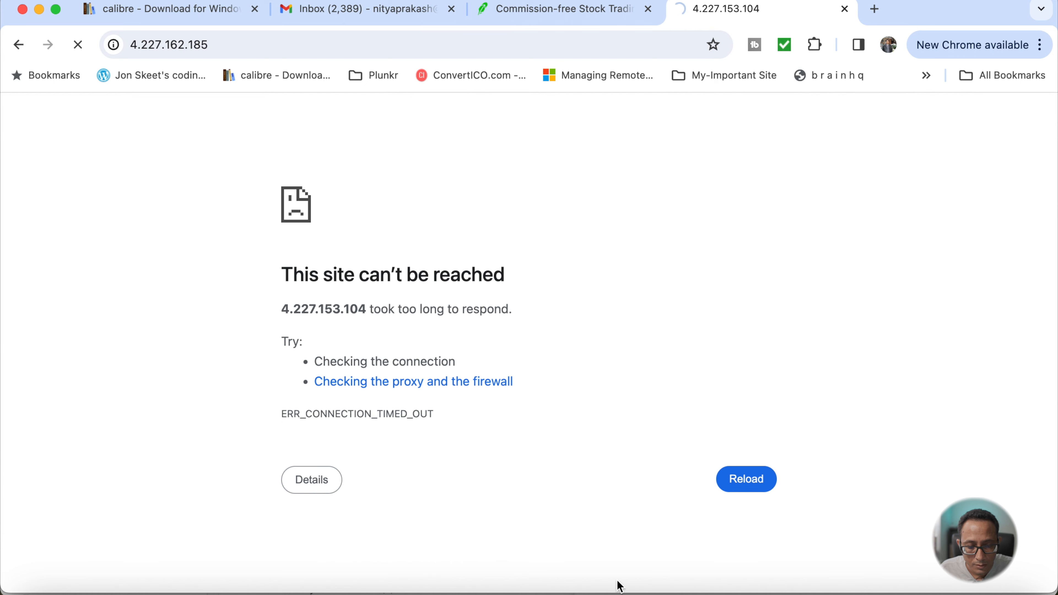
{"action": "left_click", "coordinate": [957, 588]}
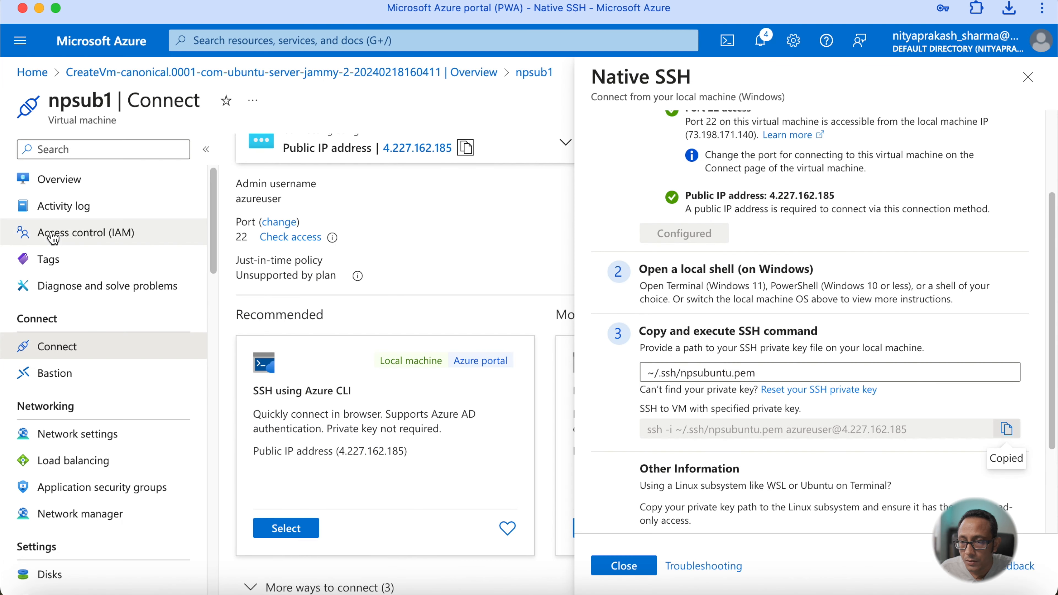
{"action": "left_click", "coordinate": [56, 194]}
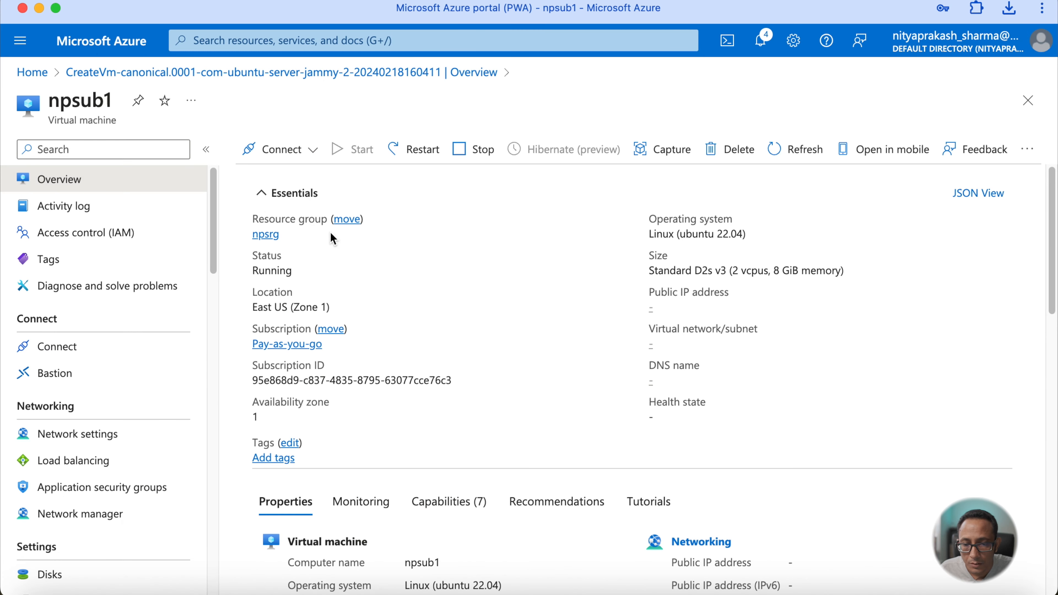
{"action": "scroll", "coordinate": [330, 233], "scroll_direction": "down", "scroll_amount": 8}
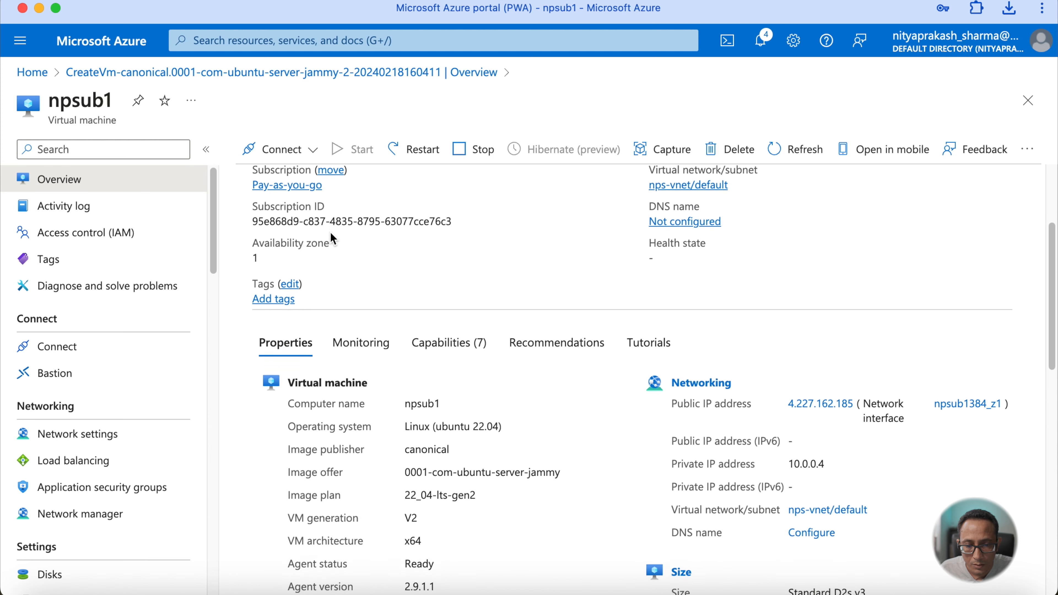
{"action": "scroll", "coordinate": [332, 238], "scroll_direction": "down", "scroll_amount": 5}
{"action": "scroll", "coordinate": [332, 238], "scroll_direction": "up", "scroll_amount": 10}
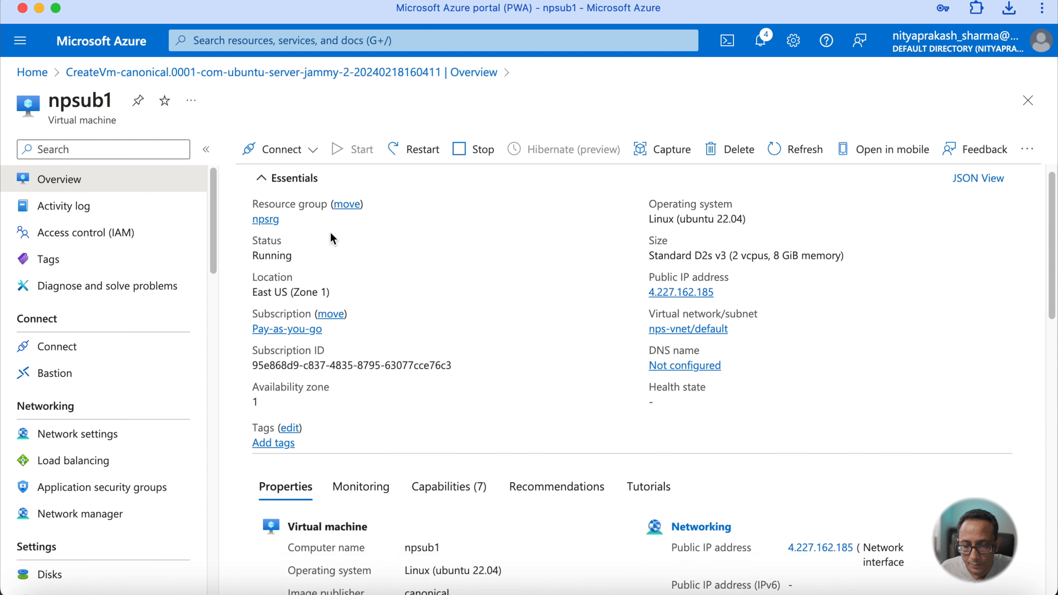
{"action": "scroll", "coordinate": [332, 238], "scroll_direction": "down", "scroll_amount": 5}
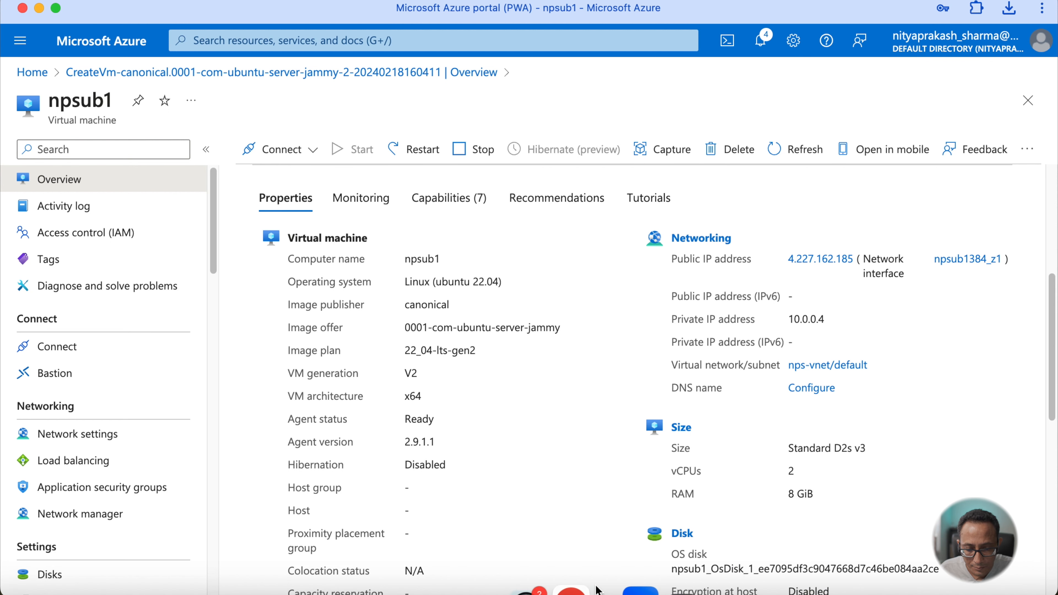
- Close the timed-out tab, open the VM's public IP in a new browser tab and reload it
{"action": "left_click", "coordinate": [583, 589]}
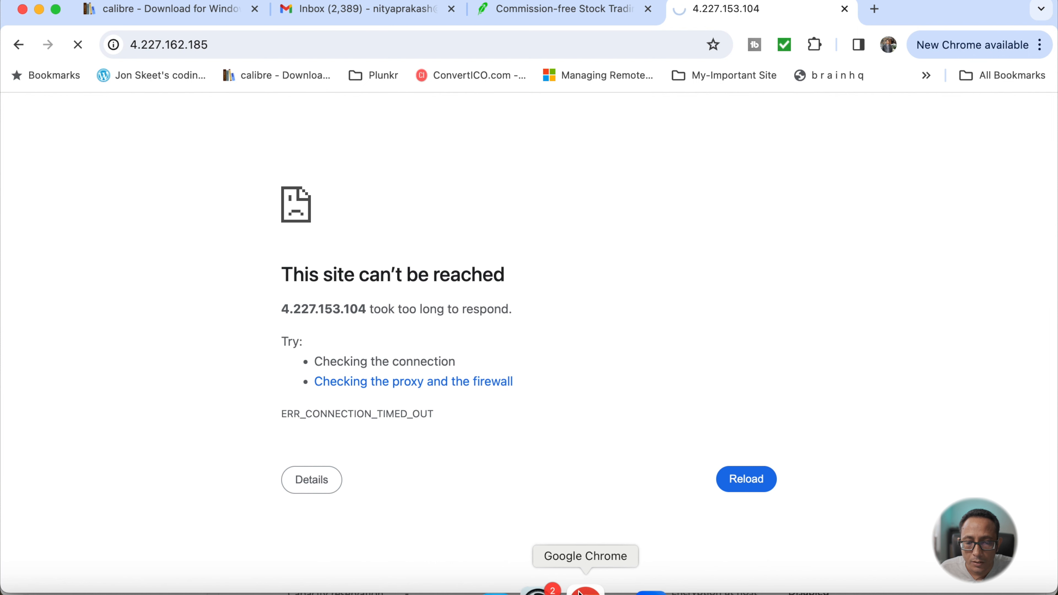
{"action": "left_click", "coordinate": [845, 12]}
{"action": "left_click", "coordinate": [689, 10]}
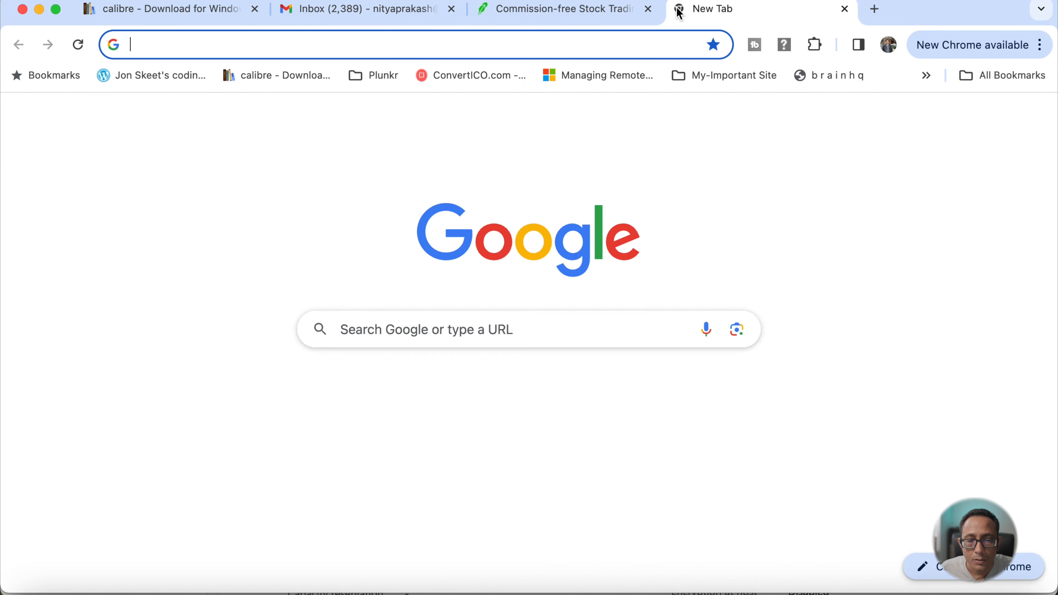
{"action": "key", "text": "super+v"}
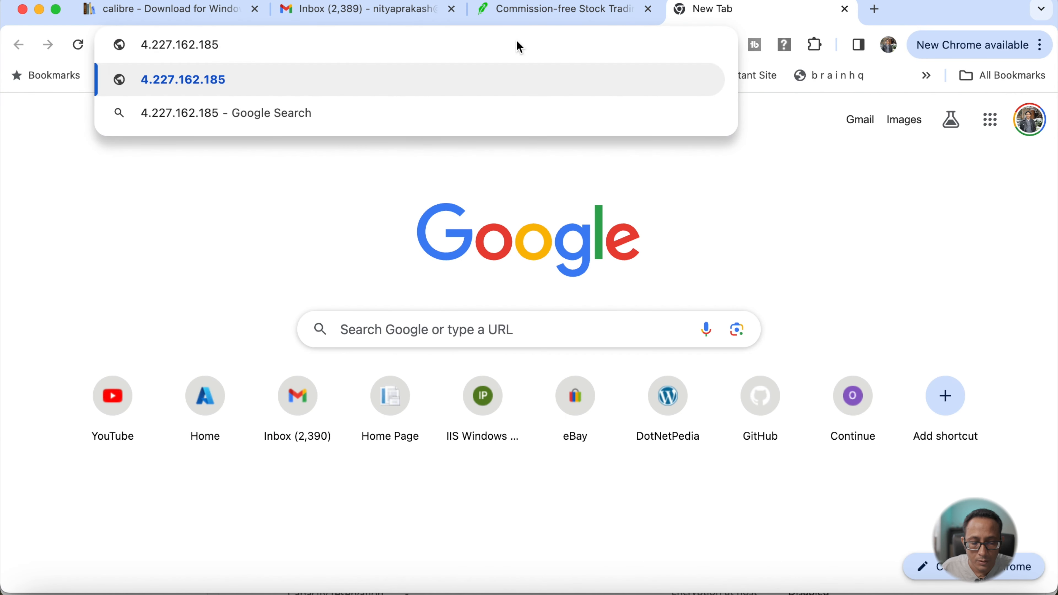
{"action": "key", "text": "Return"}
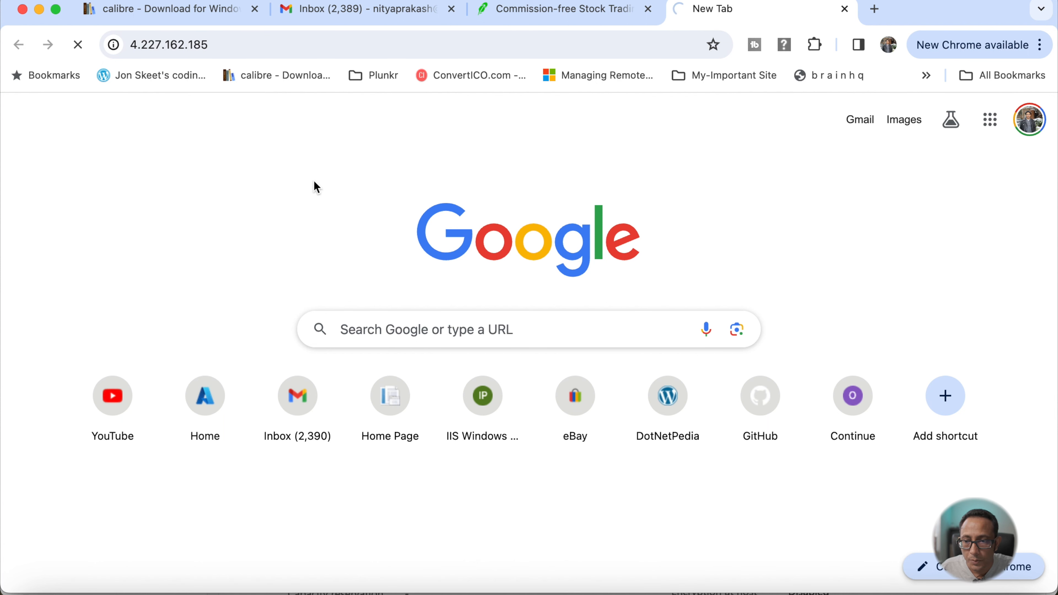
{"action": "left_click", "coordinate": [78, 44]}
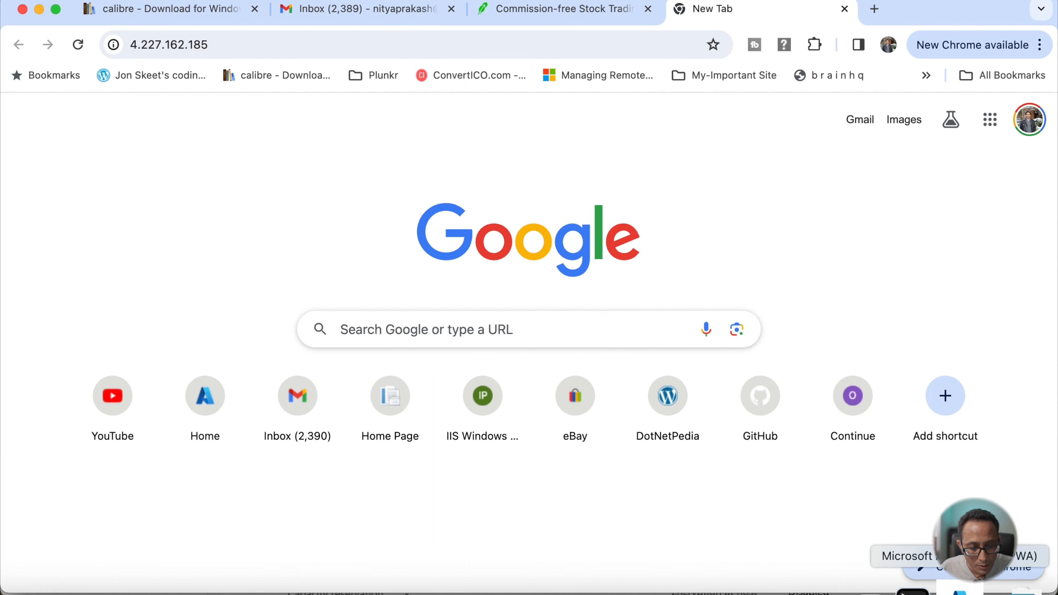
- Add an inbound port rule to the npsub1 network security group using the HTTP service
{"action": "left_click", "coordinate": [960, 592]}
{"action": "left_click", "coordinate": [94, 444]}
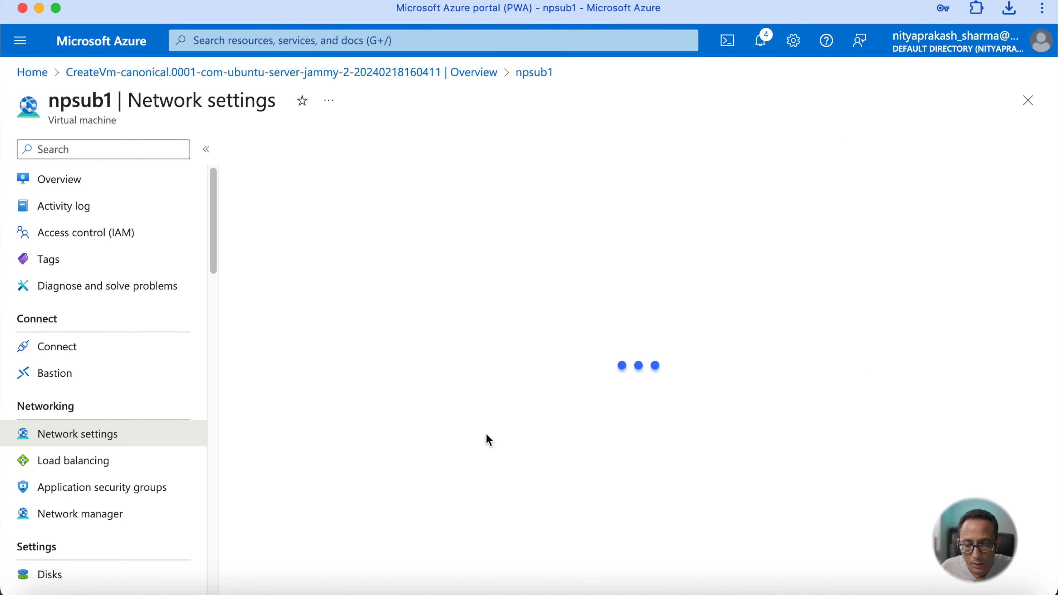
{"action": "scroll", "coordinate": [488, 440], "scroll_direction": "down", "scroll_amount": 10}
{"action": "scroll", "coordinate": [489, 436], "scroll_direction": "up", "scroll_amount": 1}
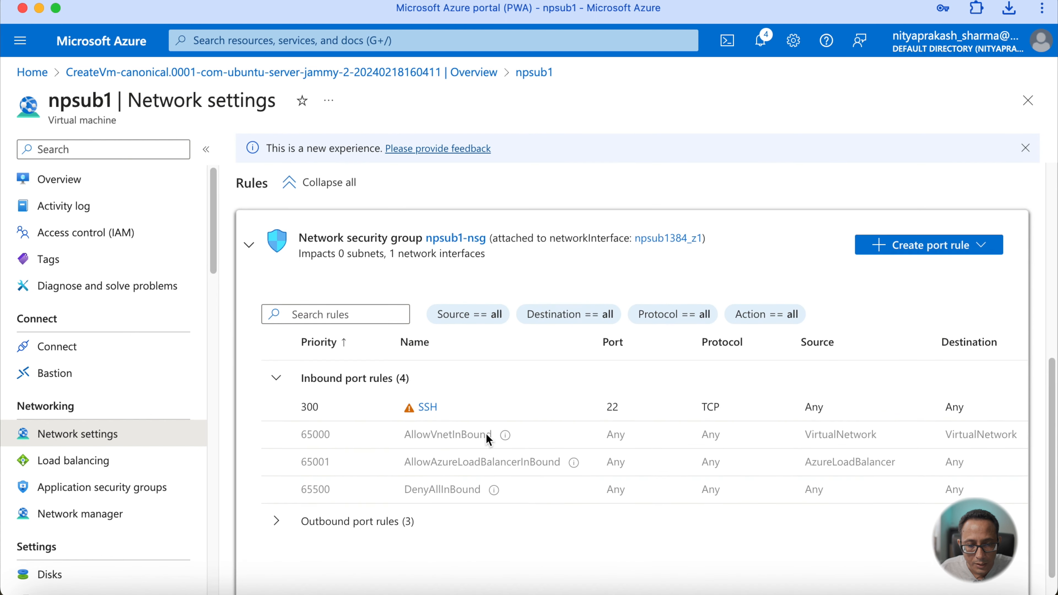
{"action": "left_click", "coordinate": [926, 255]}
{"action": "left_click", "coordinate": [905, 273]}
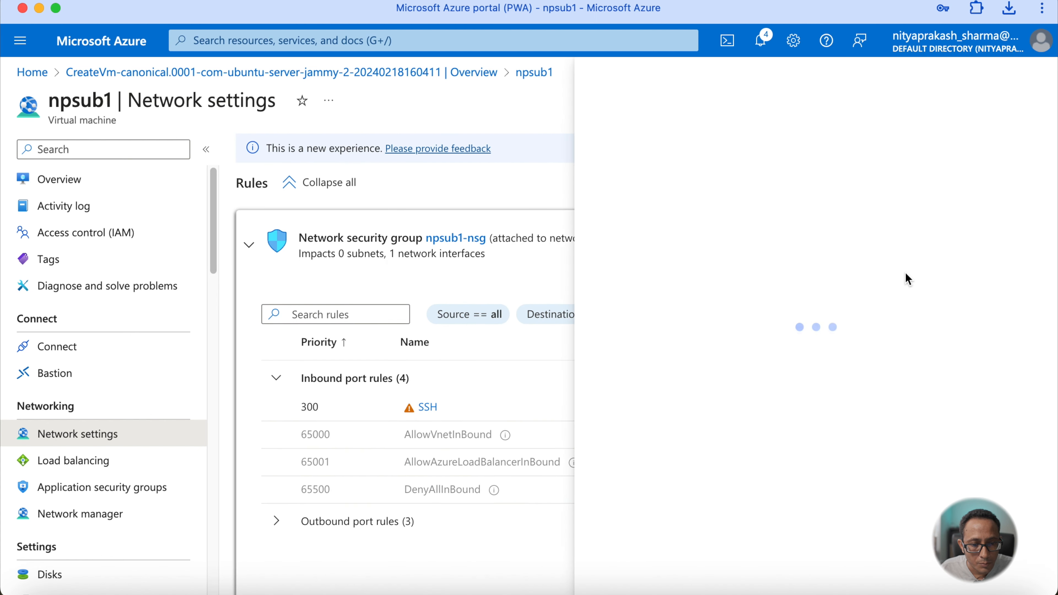
{"action": "scroll", "coordinate": [733, 377], "scroll_direction": "down", "scroll_amount": 2}
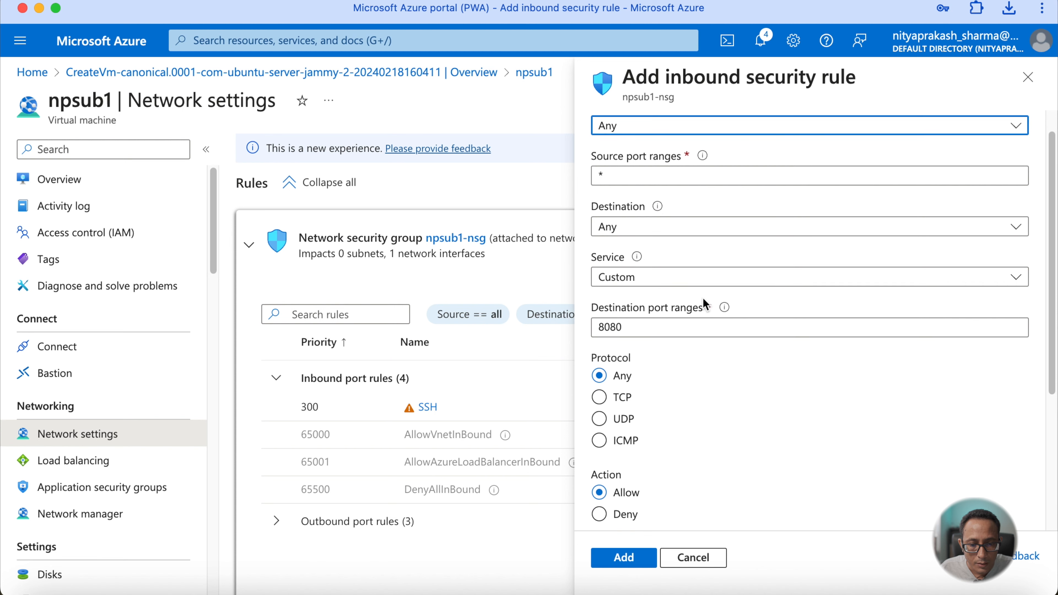
{"action": "left_click", "coordinate": [704, 276]}
{"action": "left_click", "coordinate": [674, 308]}
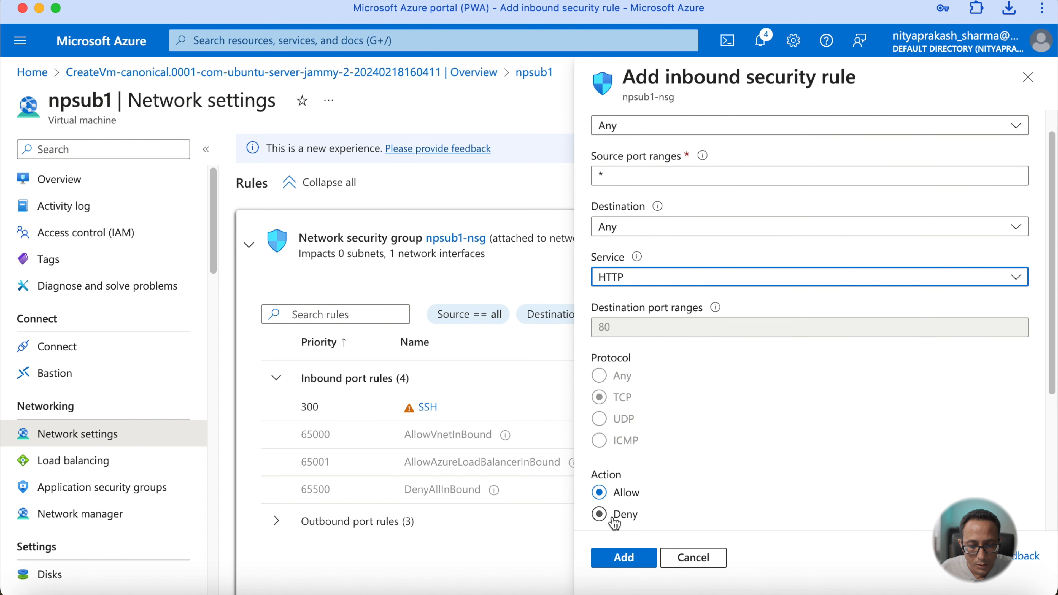
{"action": "left_click", "coordinate": [619, 560]}
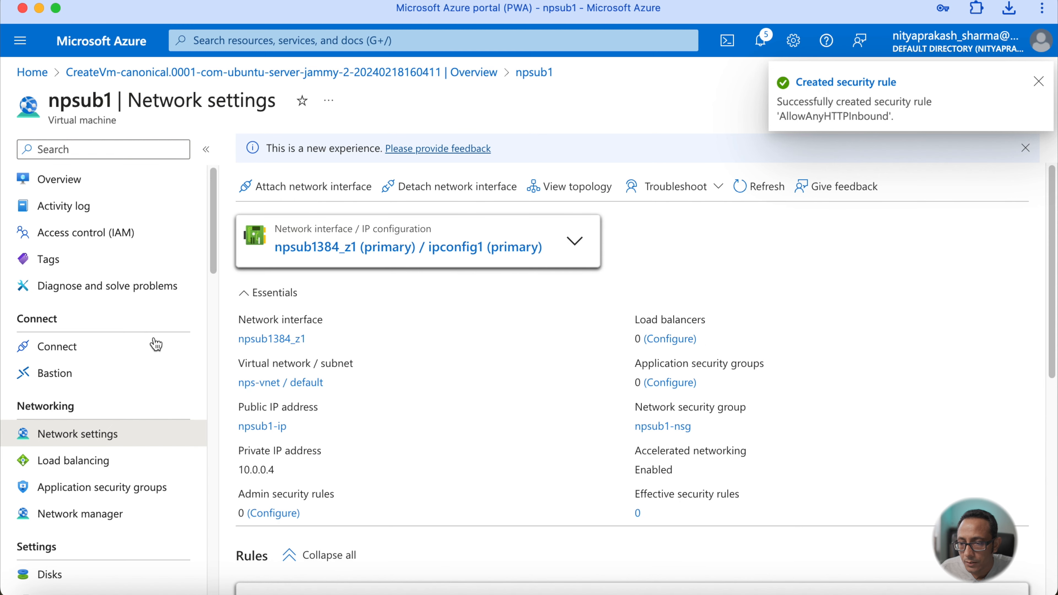
- Paste the VM's public IP 4.227.162.185 into the browser address bar and load it again
{"action": "left_click", "coordinate": [67, 192]}
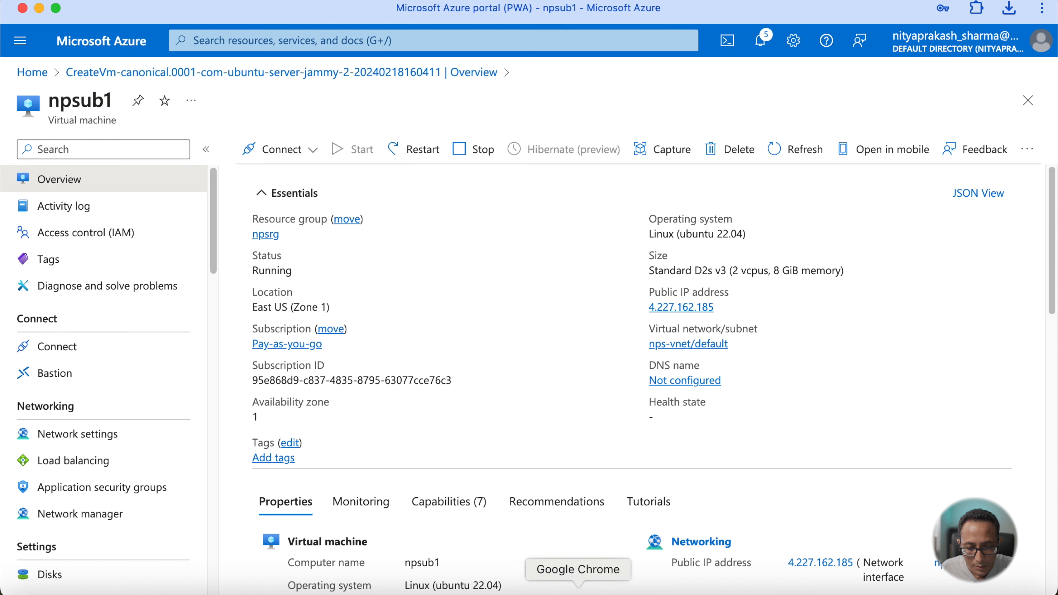
{"action": "left_click", "coordinate": [579, 589]}
{"action": "left_click", "coordinate": [315, 37]}
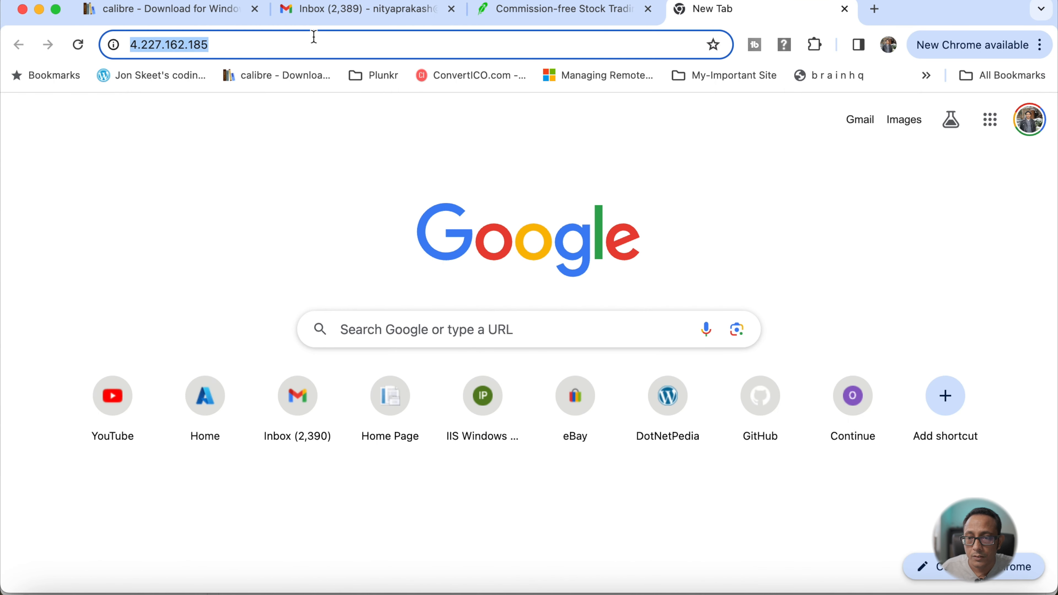
{"action": "type", "text": "4.227.162.185"}
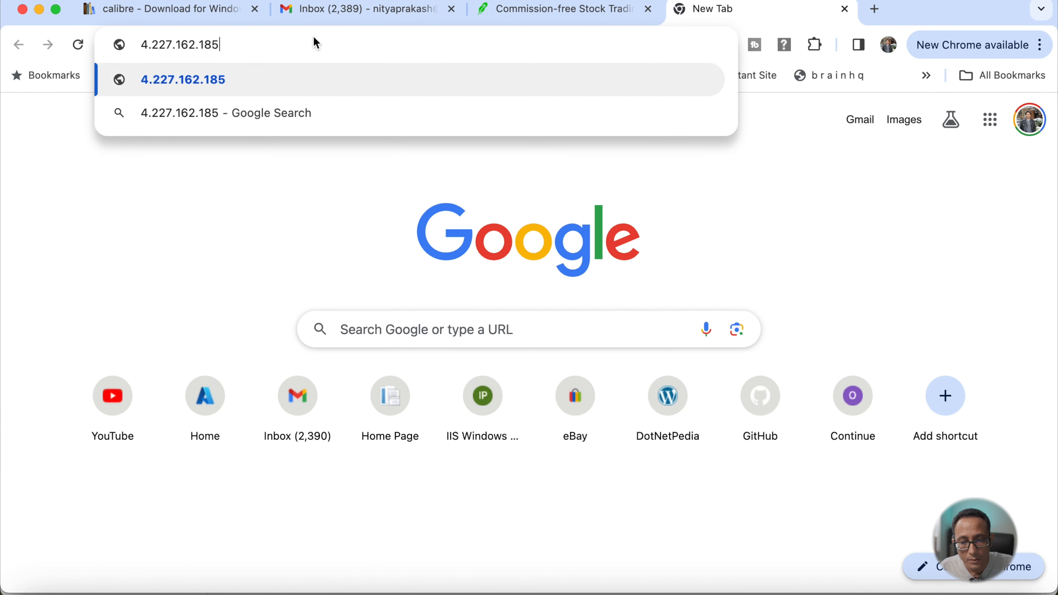
{"action": "key", "text": "Return"}
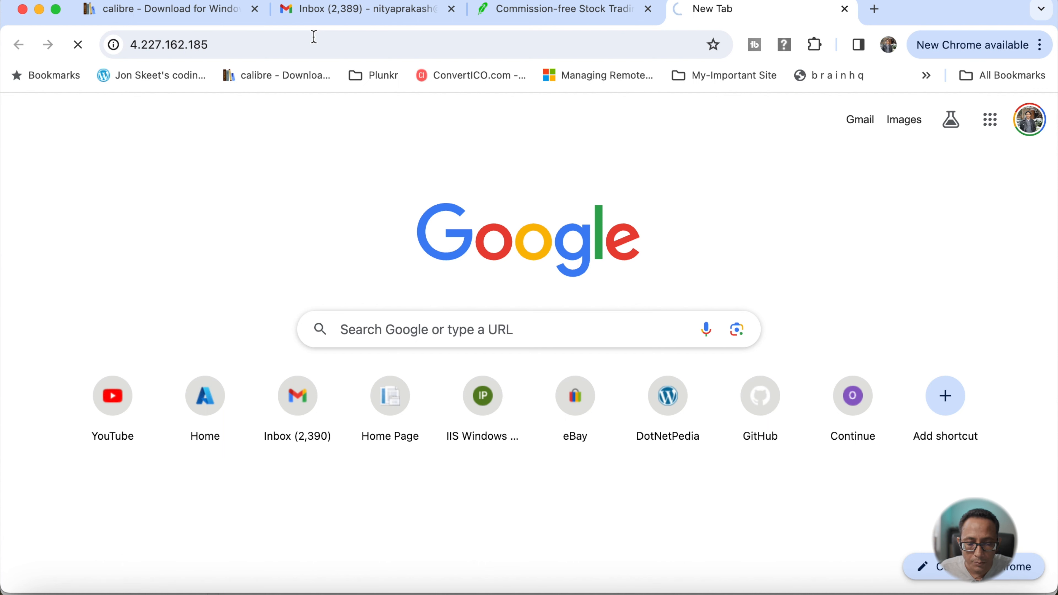
- Review the inbound port rules in the VM's network settings
{"action": "left_click", "coordinate": [961, 593]}
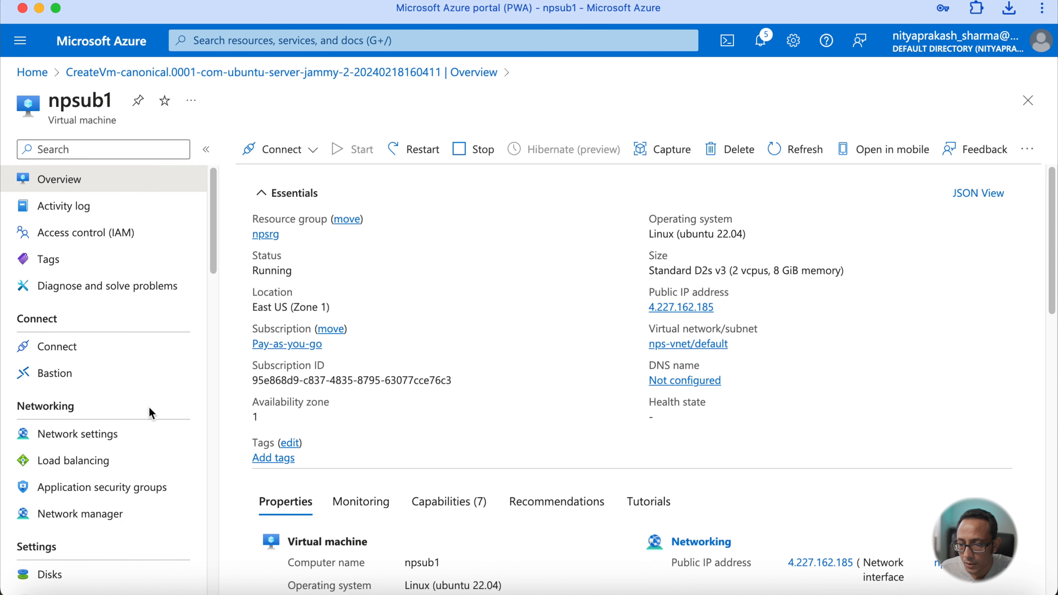
{"action": "left_click", "coordinate": [133, 436]}
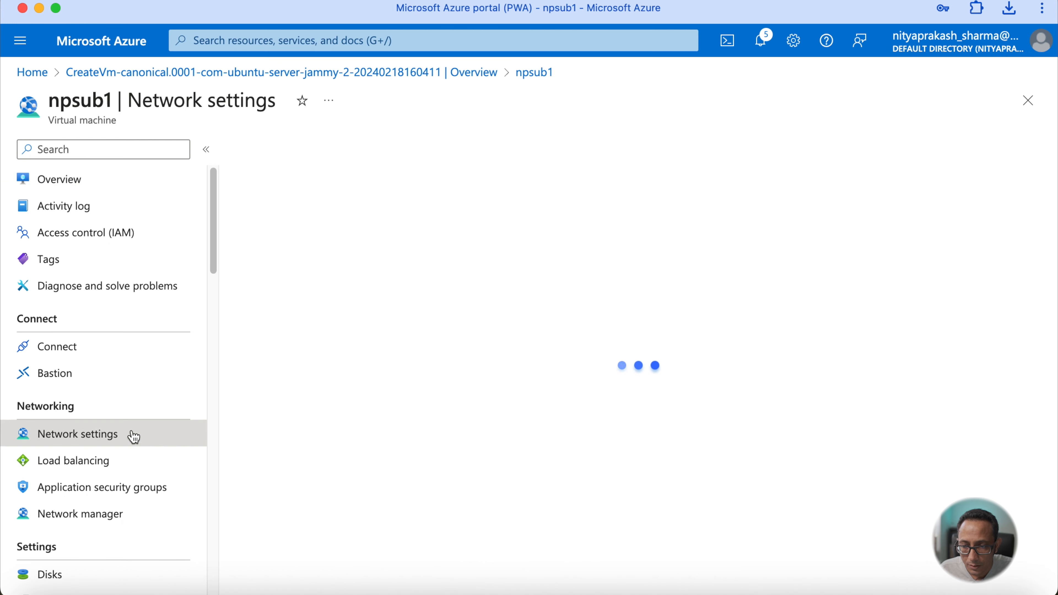
{"action": "scroll", "coordinate": [375, 424], "scroll_direction": "down", "scroll_amount": 10}
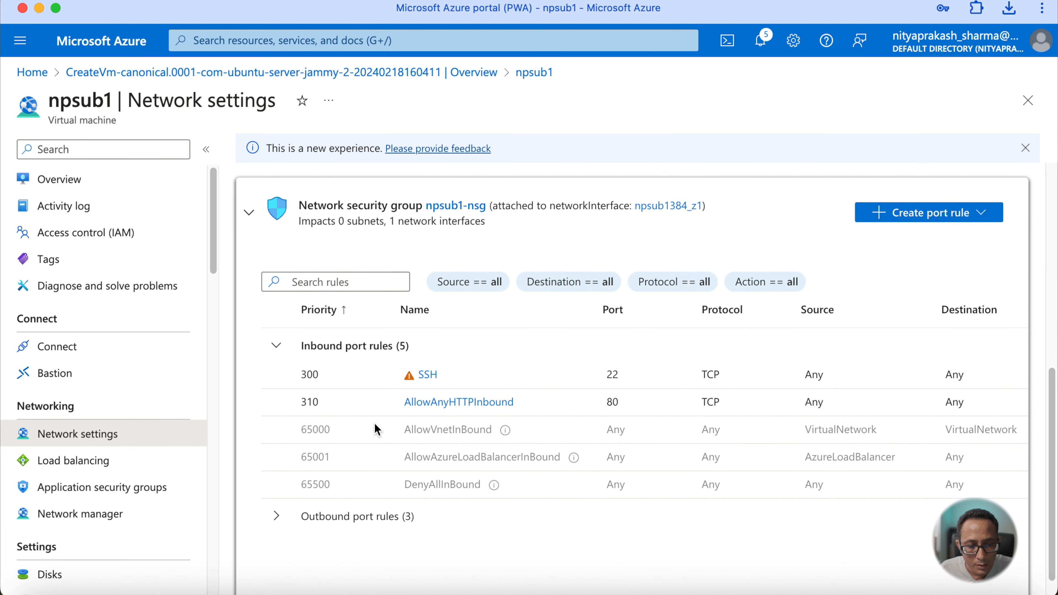
- Reload the VM's public IP address in the browser
{"action": "left_click", "coordinate": [583, 592]}
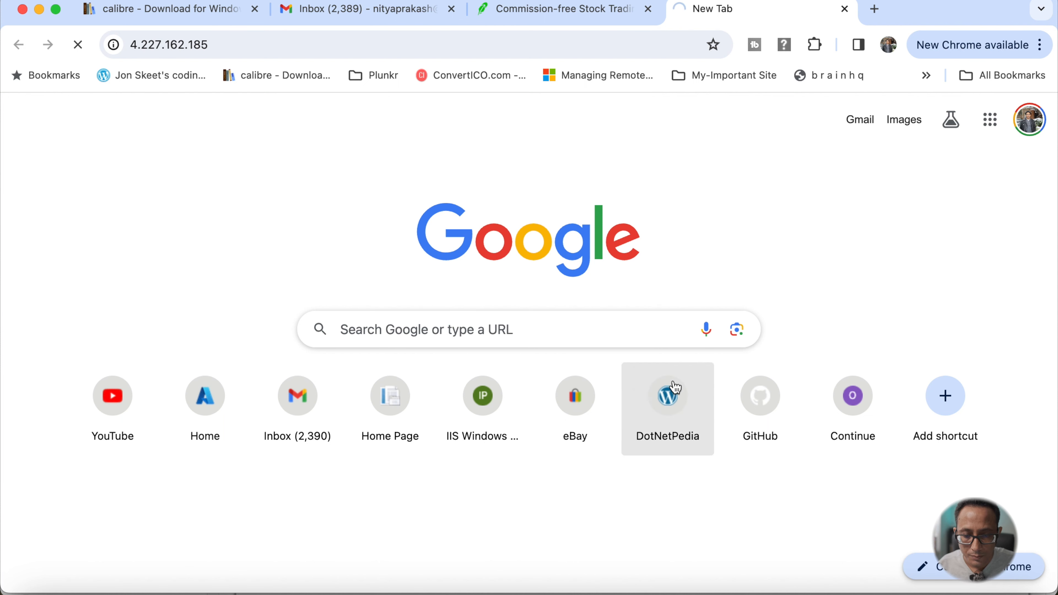
{"action": "left_click", "coordinate": [78, 45]}
{"action": "left_click", "coordinate": [282, 38]}
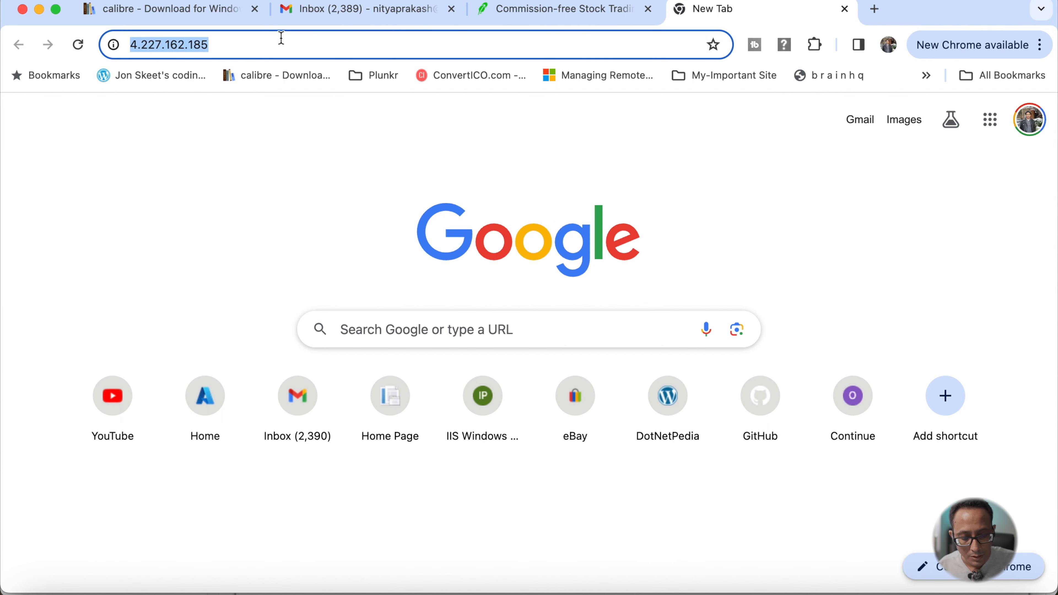
{"action": "key", "text": "Return"}
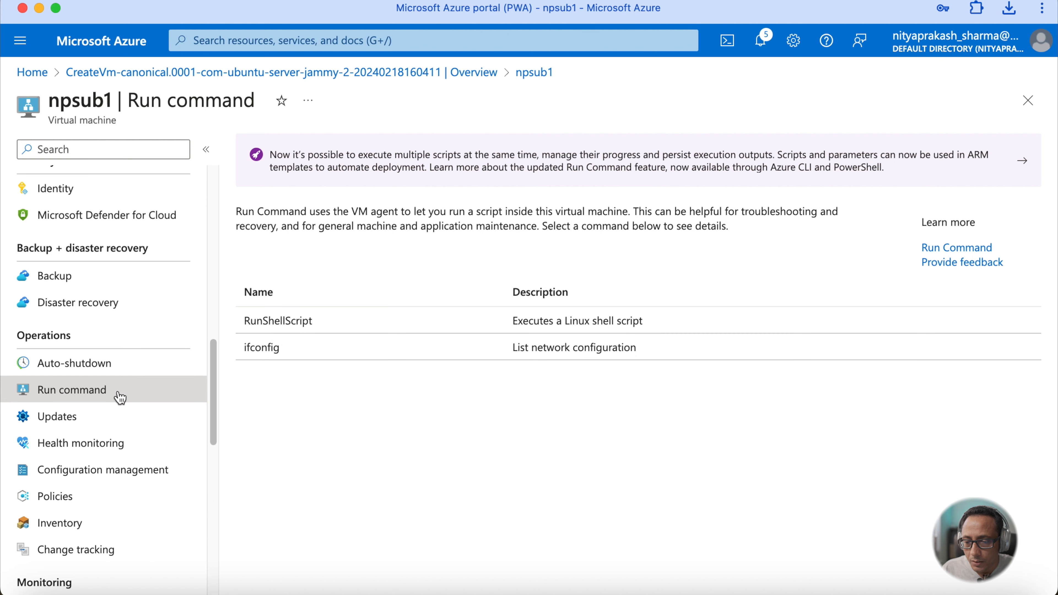
- Run the shell script sudo service nginx stop on the VM through Run command
{"action": "left_click", "coordinate": [311, 326]}
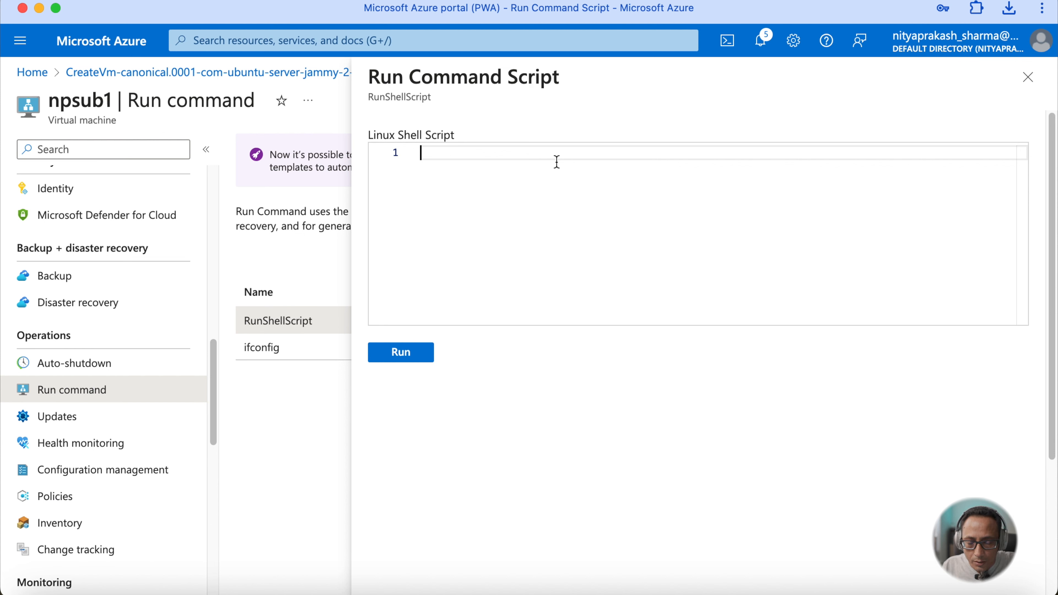
{"action": "type", "text": "sudo s"}
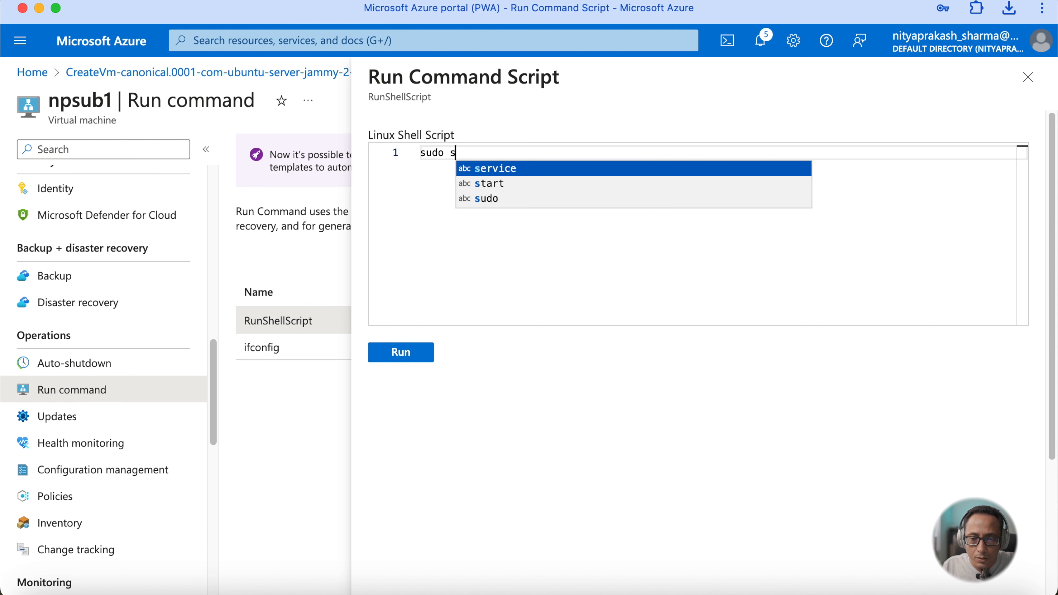
{"action": "key", "text": "Tab"}
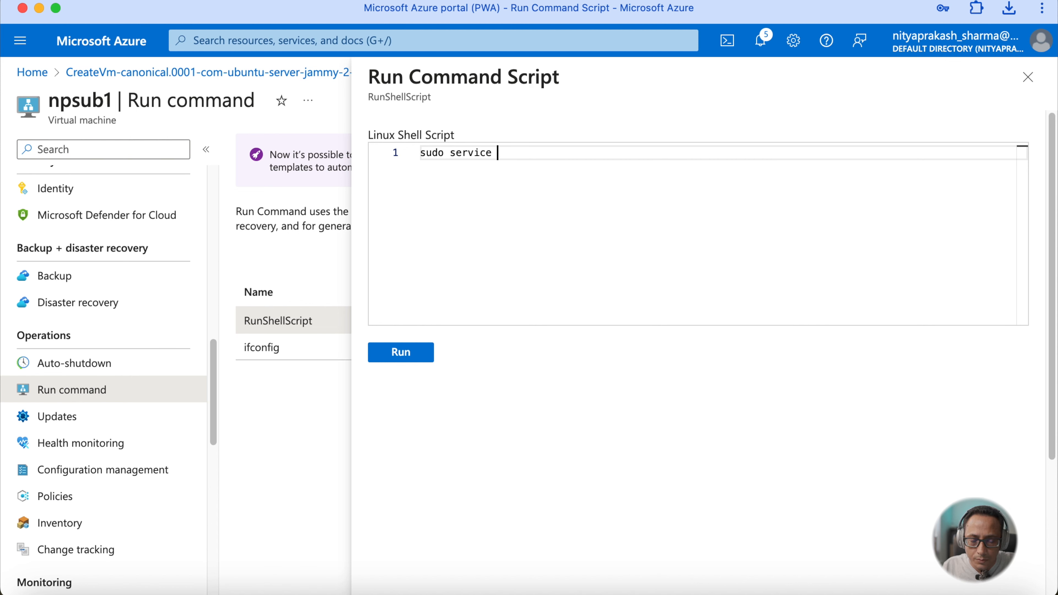
{"action": "type", "text": "nginx "}
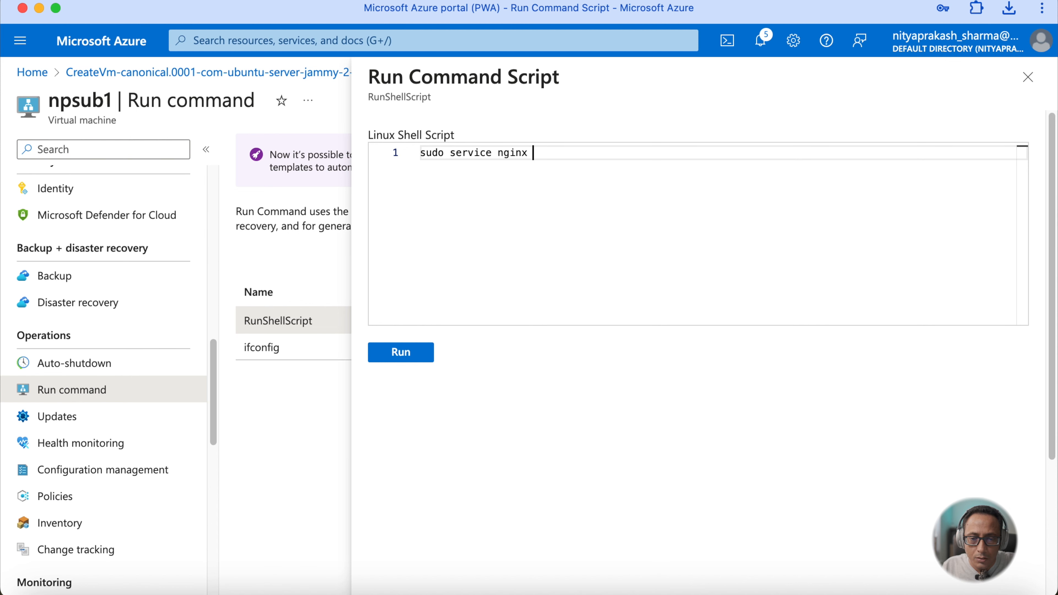
{"action": "type", "text": "stop"}
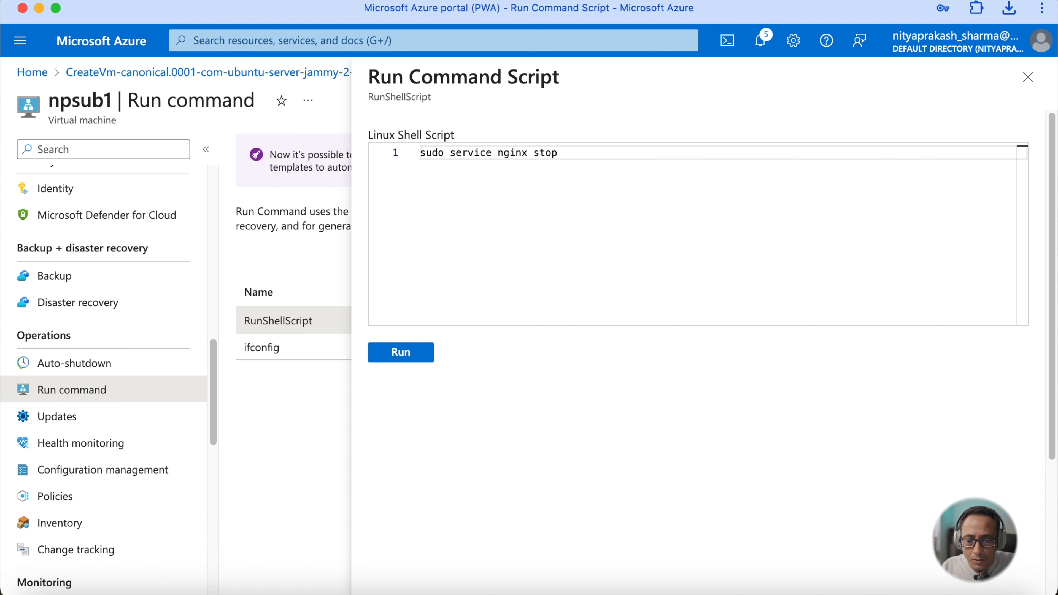
{"action": "left_click", "coordinate": [396, 360]}
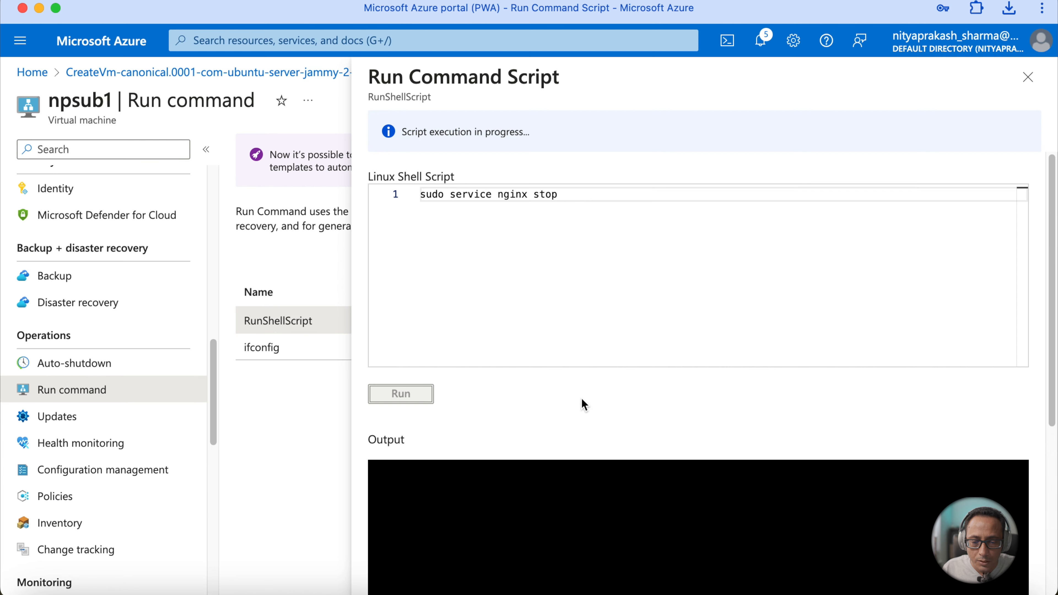
{"action": "scroll", "coordinate": [582, 401], "scroll_direction": "down", "scroll_amount": 5}
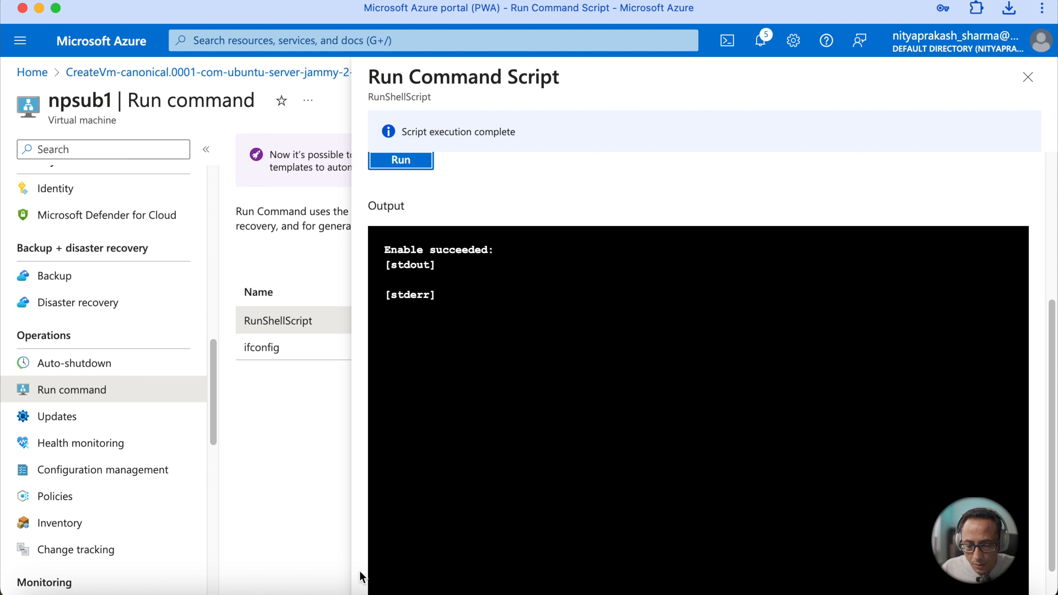
- Refresh the public IP page in the browser to test the web server
{"action": "left_click", "coordinate": [576, 589]}
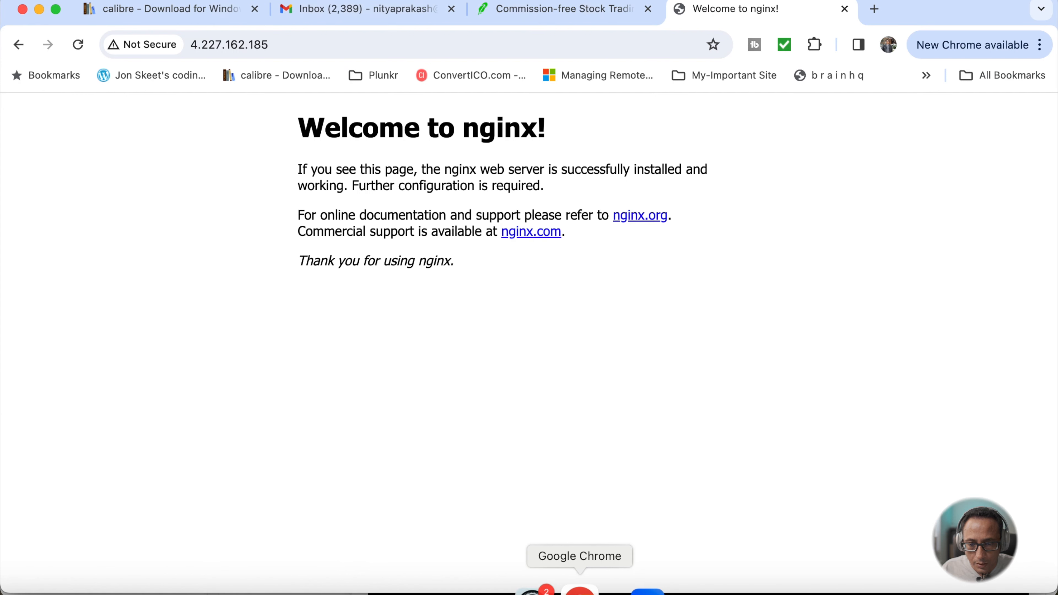
{"action": "left_click", "coordinate": [77, 44]}
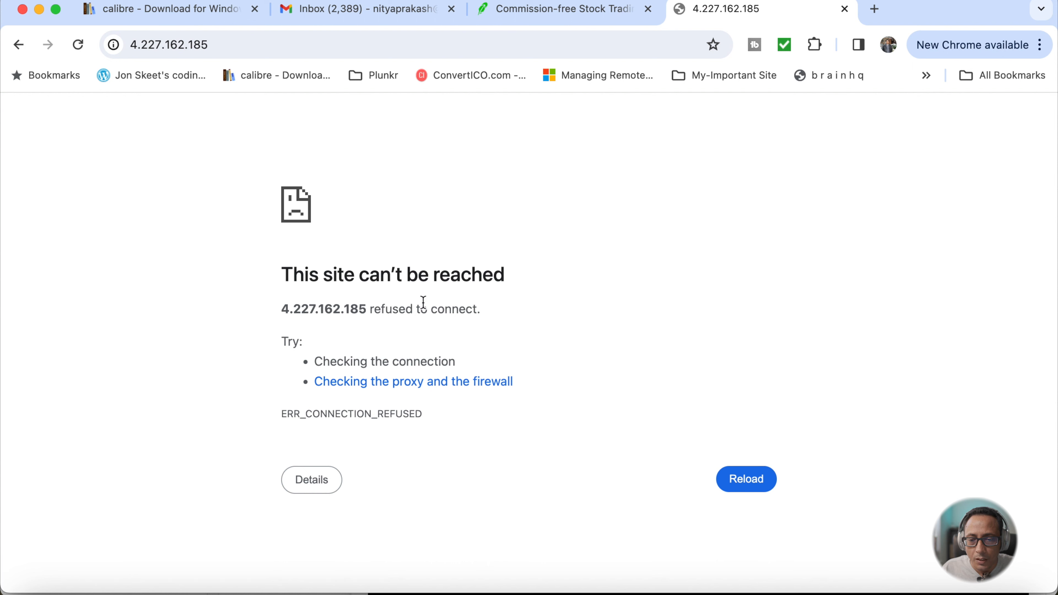
{"action": "mouse_move", "coordinate": [572, 590]}
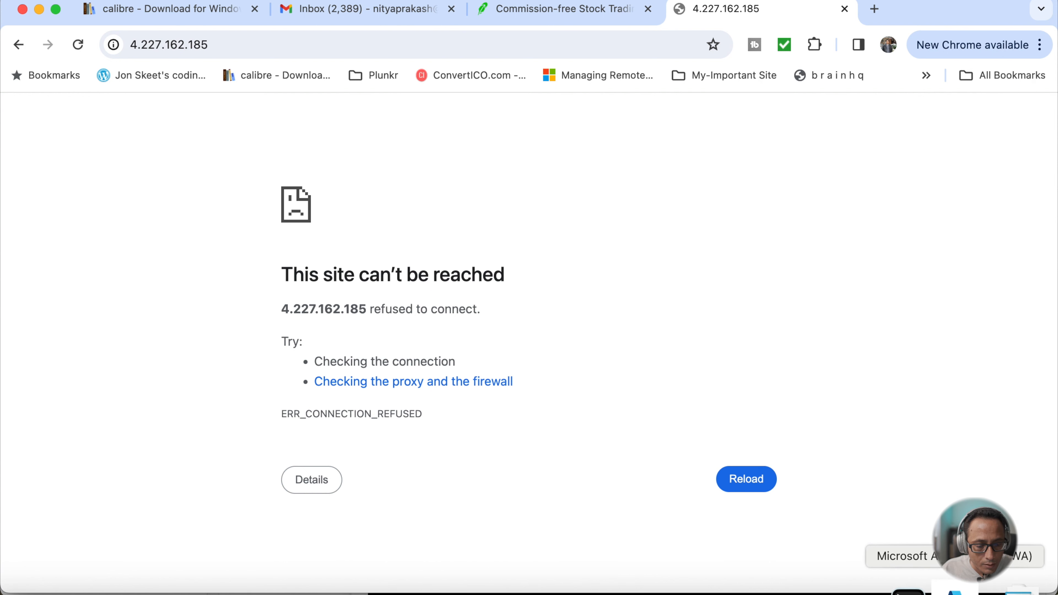
- Change the shell script to sudo service nginx start and run it
{"action": "left_click", "coordinate": [897, 590]}
{"action": "scroll", "coordinate": [554, 231], "scroll_direction": "up", "scroll_amount": 5}
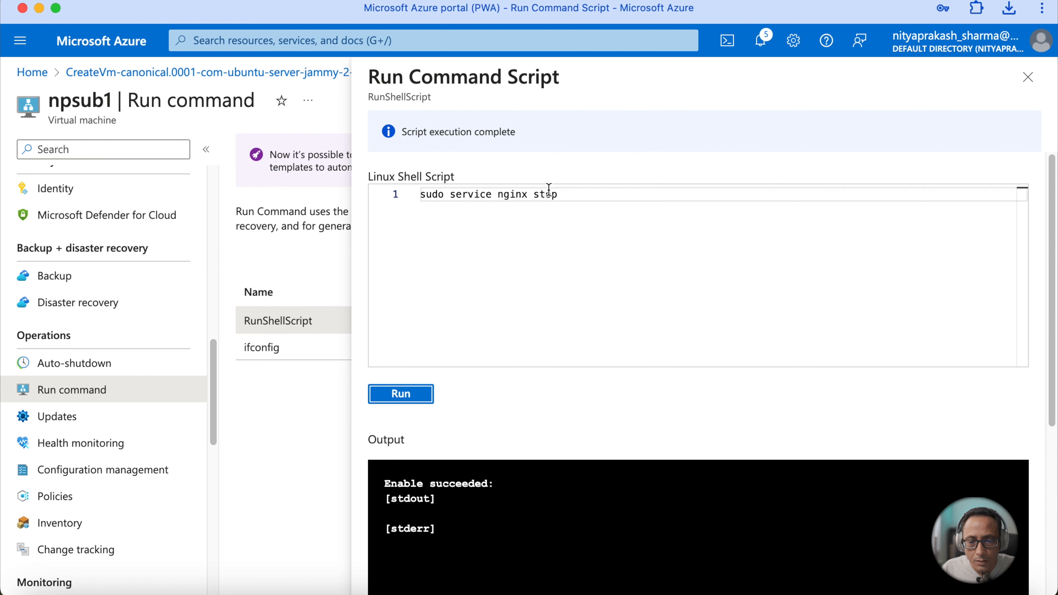
{"action": "left_click", "coordinate": [563, 198]}
{"action": "key", "text": "BackSpace"}
{"action": "key", "text": "BackSpace"}
{"action": "type", "text": "art"}
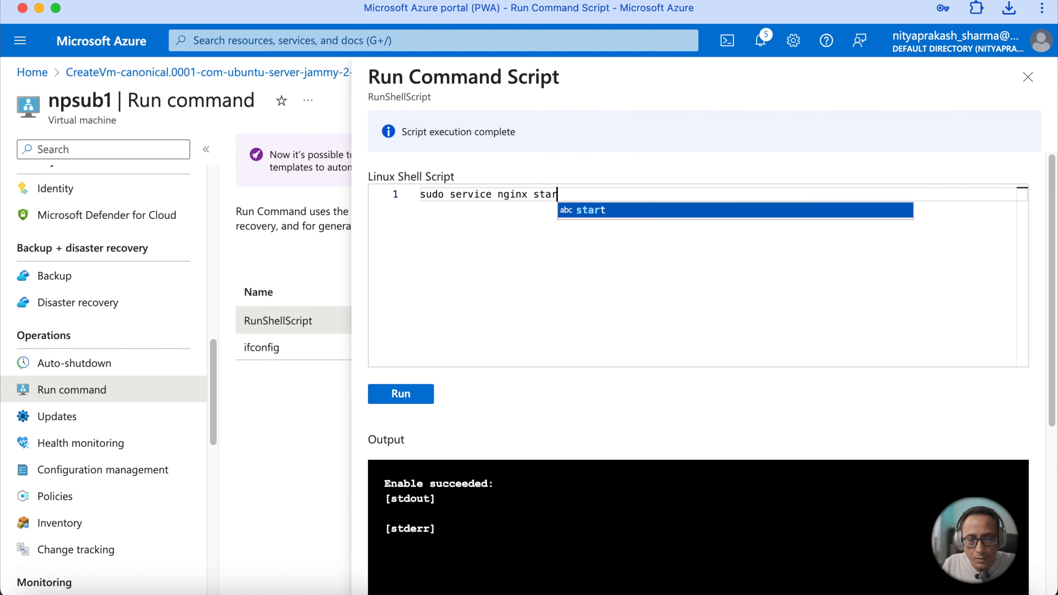
{"action": "left_click", "coordinate": [413, 402]}
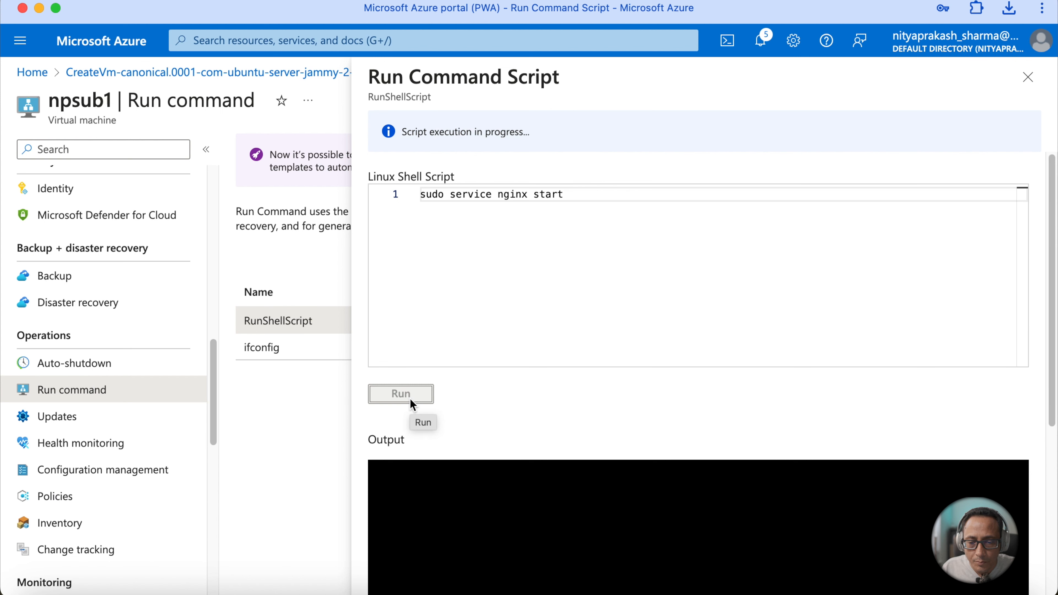
{"action": "scroll", "coordinate": [463, 479], "scroll_direction": "down", "scroll_amount": 5}
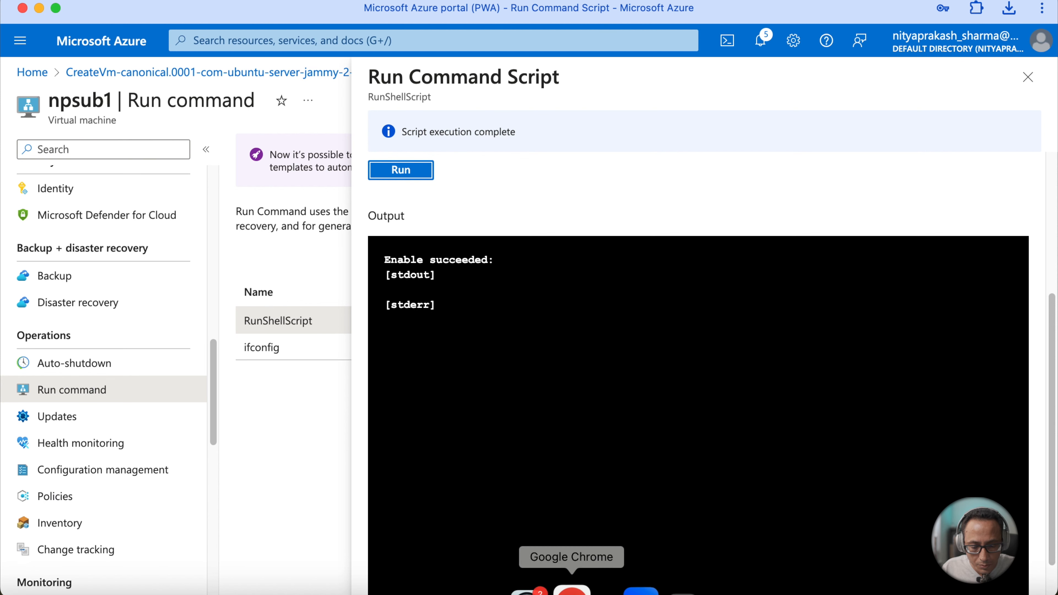
- Refresh the public IP page in the browser, then return to the portal's Run command panel
{"action": "left_click", "coordinate": [584, 590]}
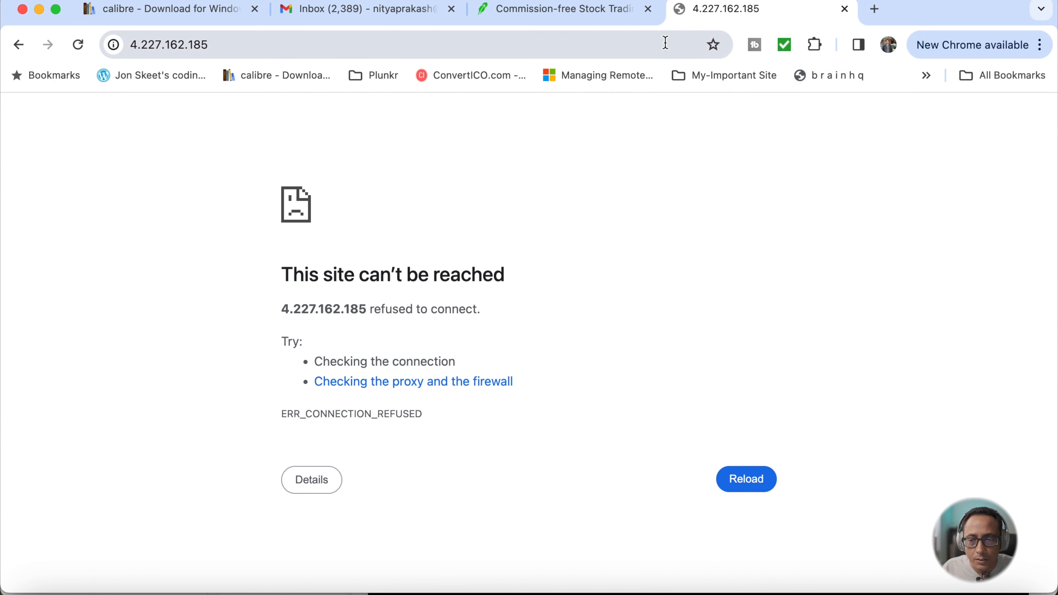
{"action": "left_click", "coordinate": [80, 44]}
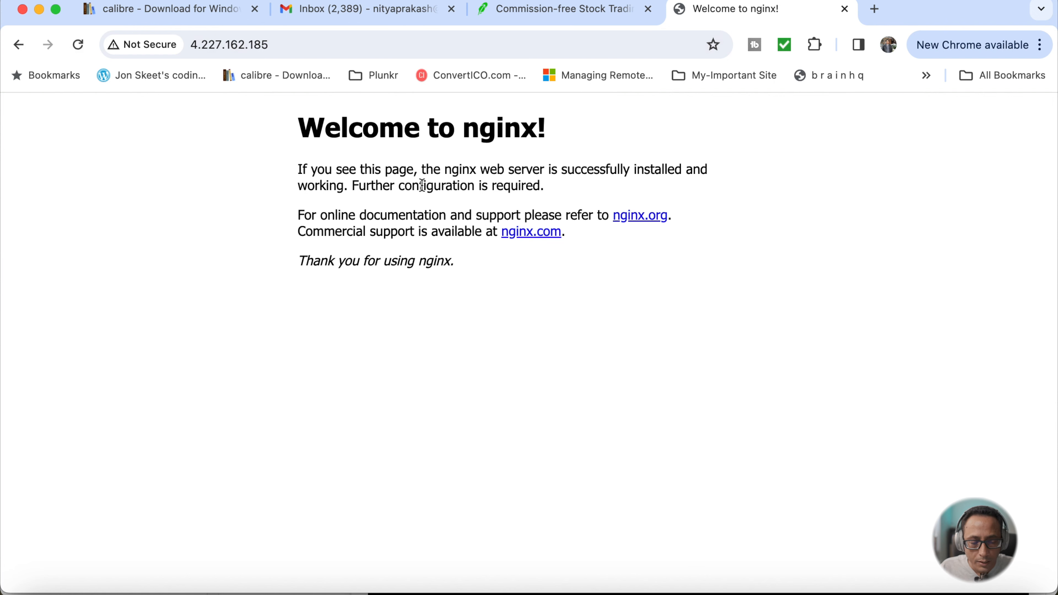
{"action": "left_click", "coordinate": [949, 591]}
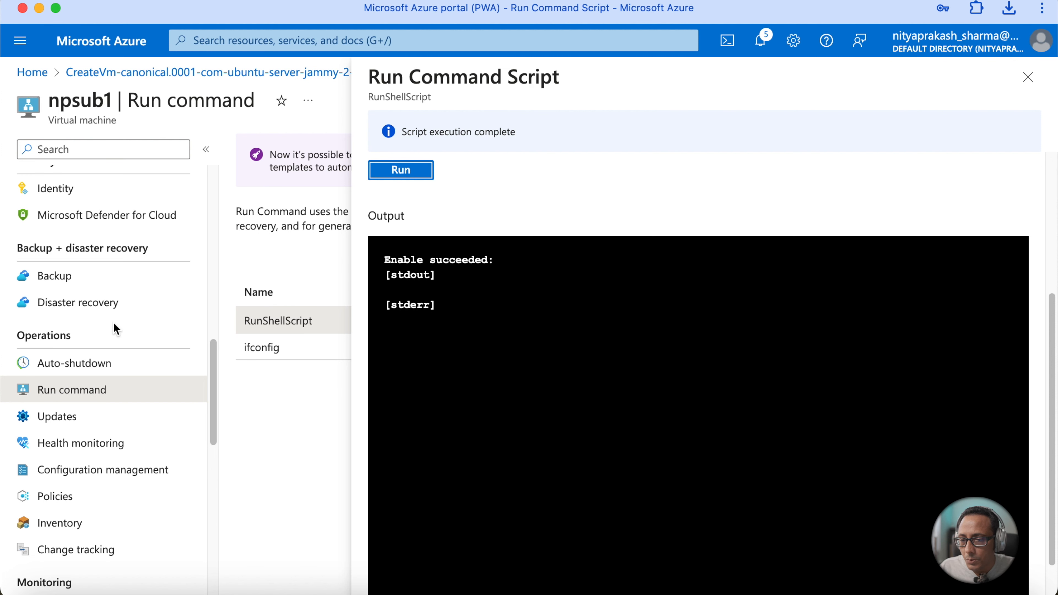
{"action": "scroll", "coordinate": [133, 309], "scroll_direction": "up", "scroll_amount": 10}
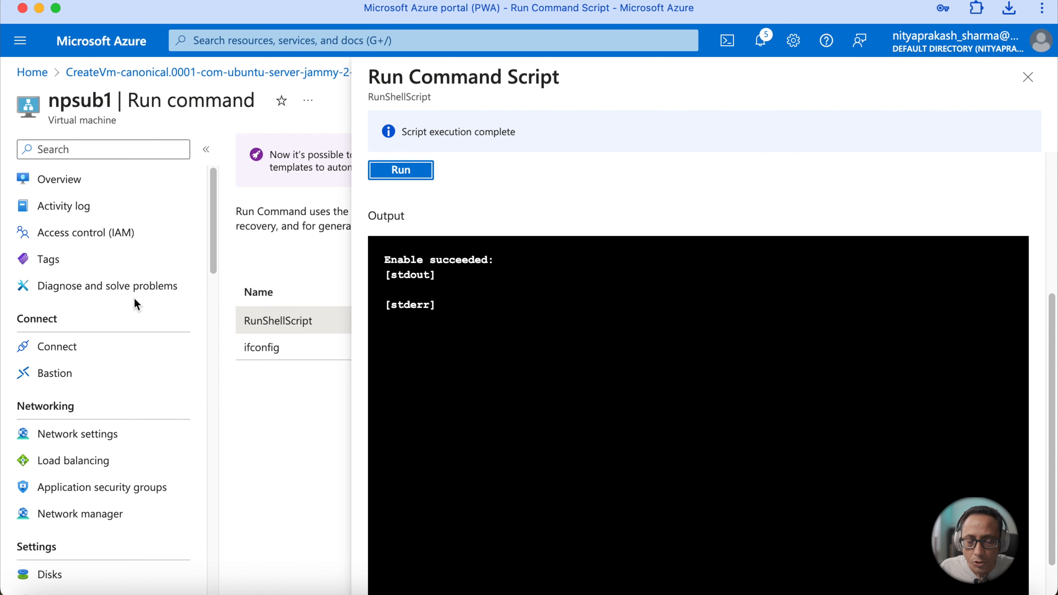